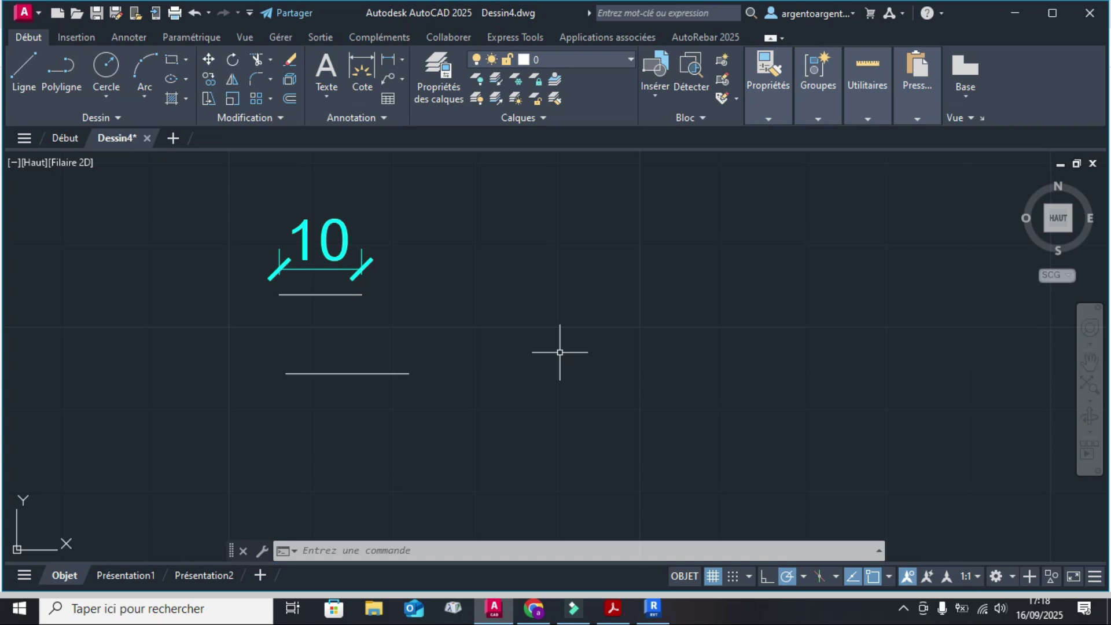
# Step: Check the length, angle and insertion scale settings in the UNITES drawing units dialog
pyautogui.write('UNITES')
pyautogui.press('Return')
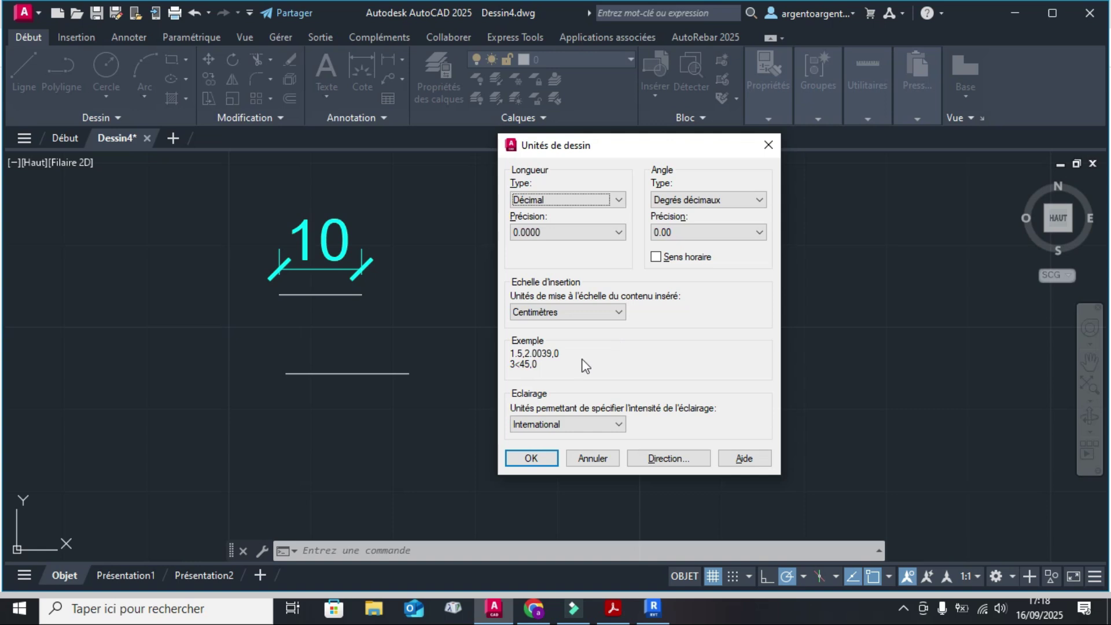
pyautogui.click(534, 463)
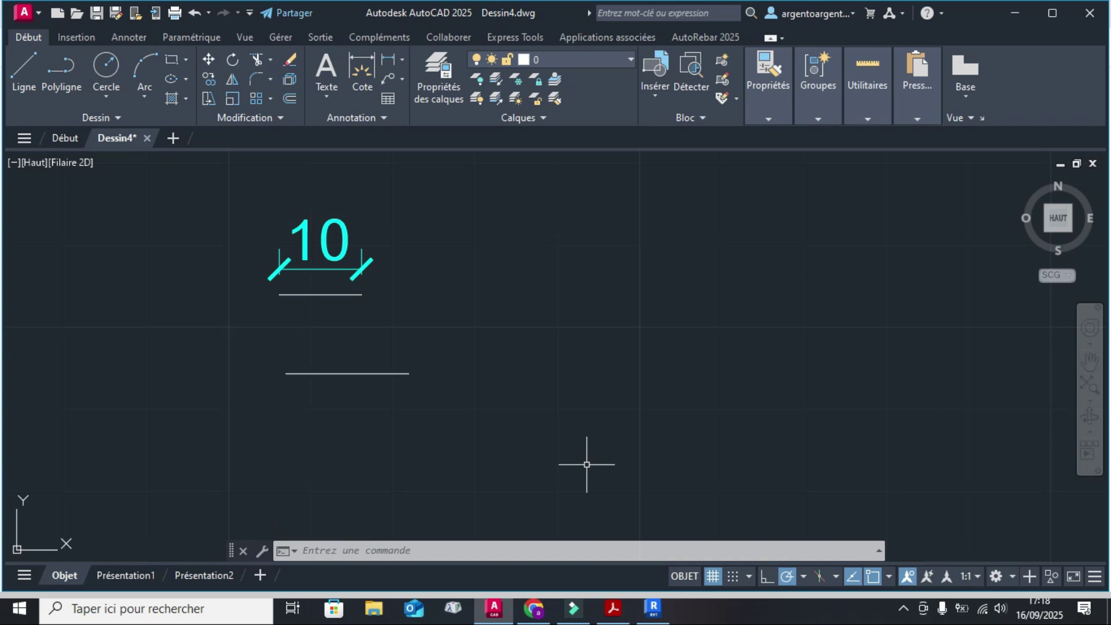
# Step: Set the INSUNITS system variable to 4 for millimetre insertion units
pyautogui.write('INS')
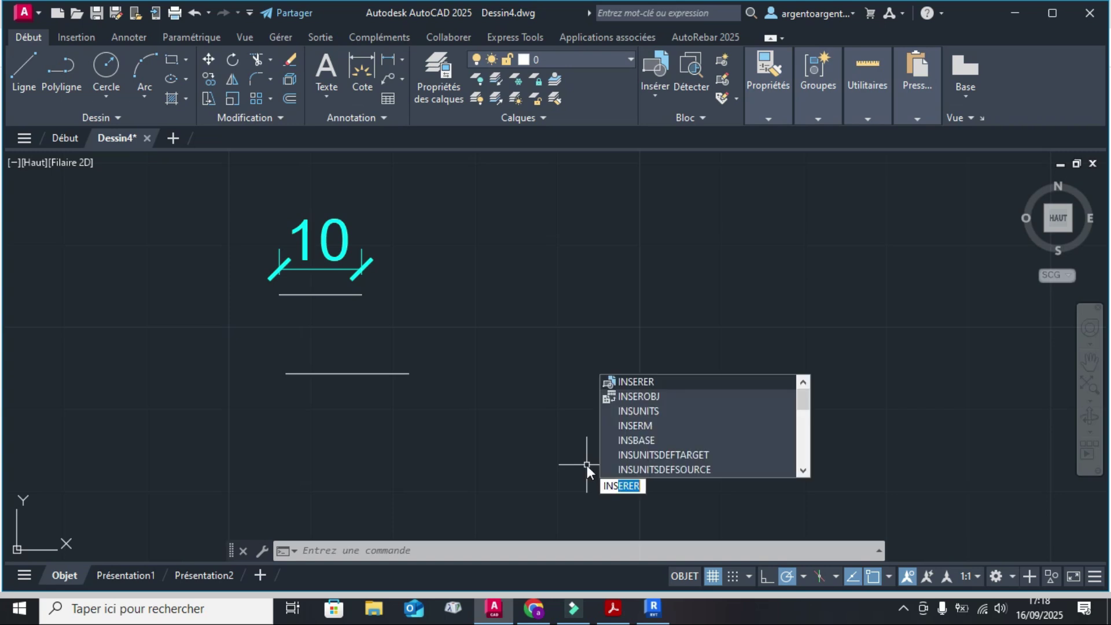
pyautogui.write('UNITS')
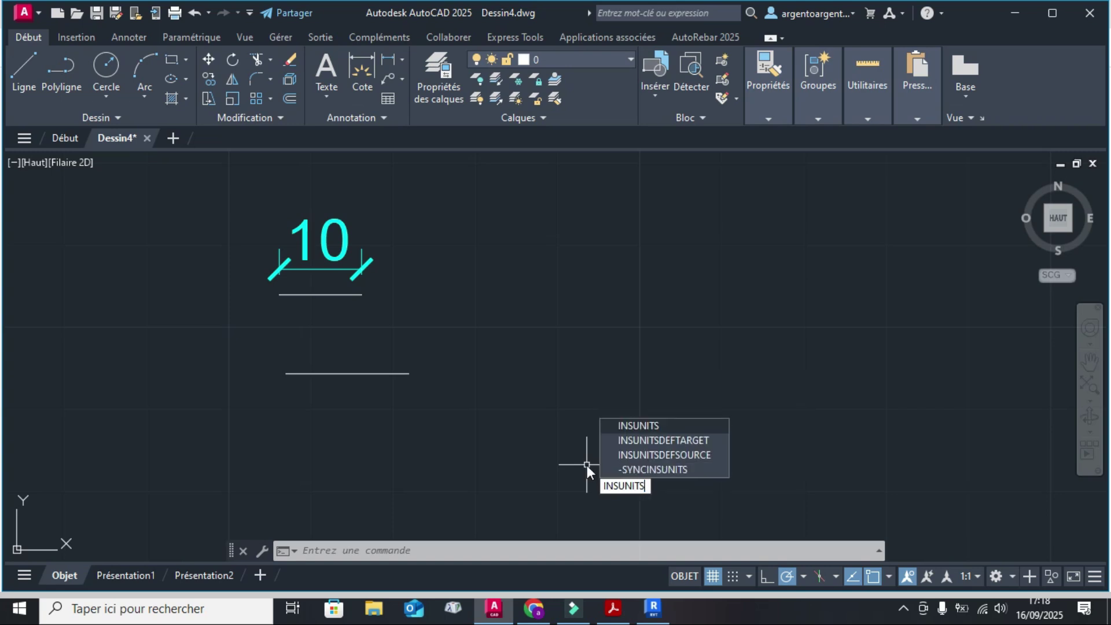
pyautogui.press('Return')
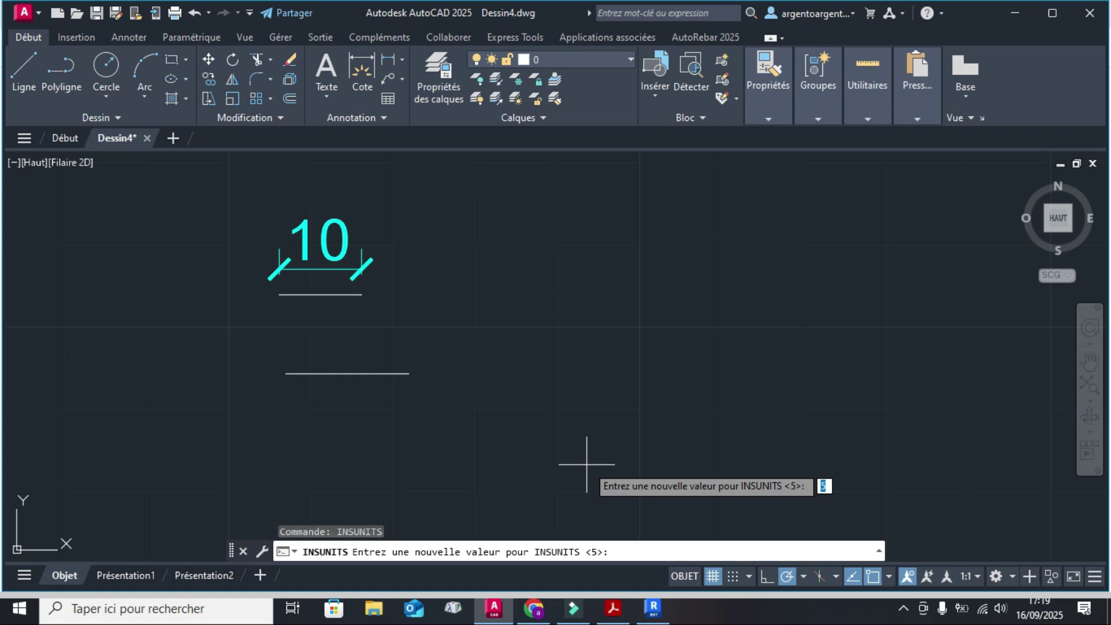
pyautogui.write('4')
pyautogui.press('Return')
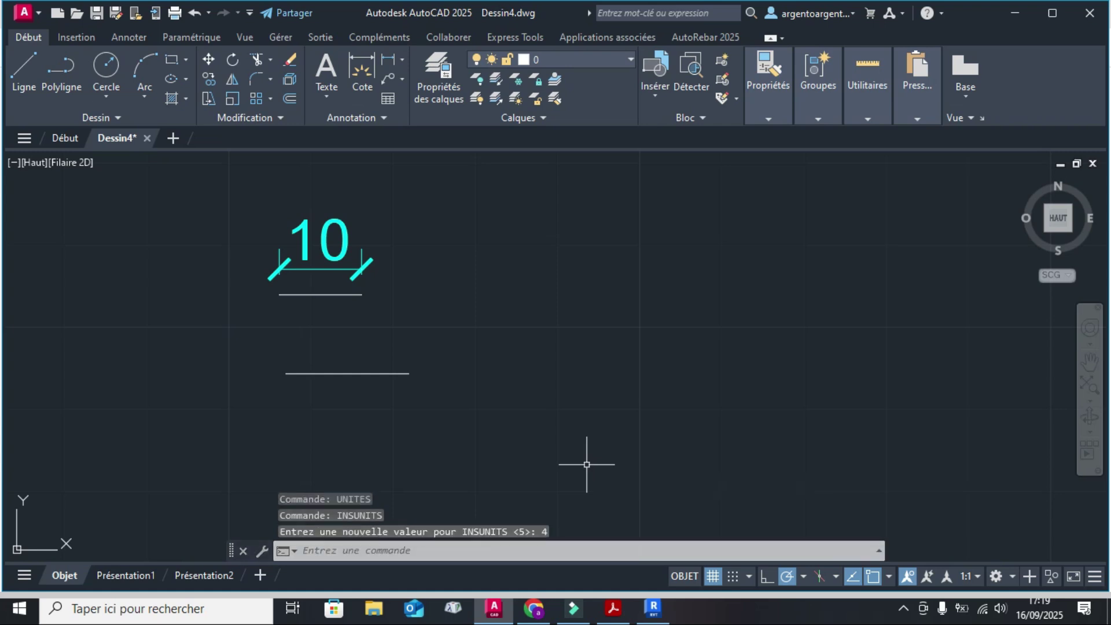
pyautogui.press('Escape')
# Step: Set the insertion scale to Centimètres in the drawing units settings
pyautogui.write('unites')
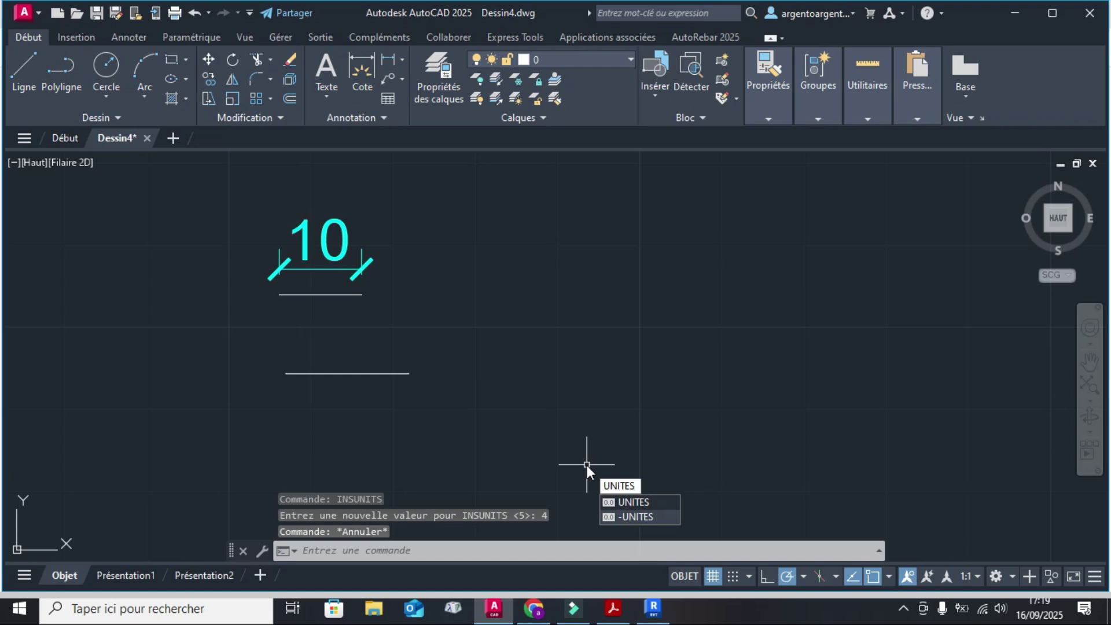
pyautogui.press('Return')
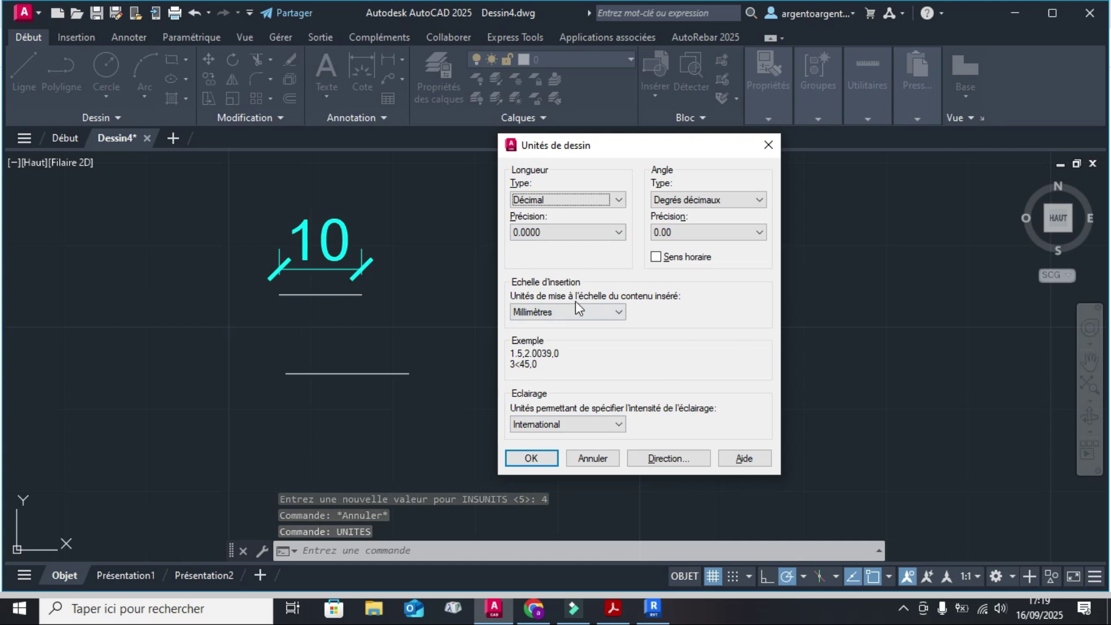
pyautogui.click(610, 311)
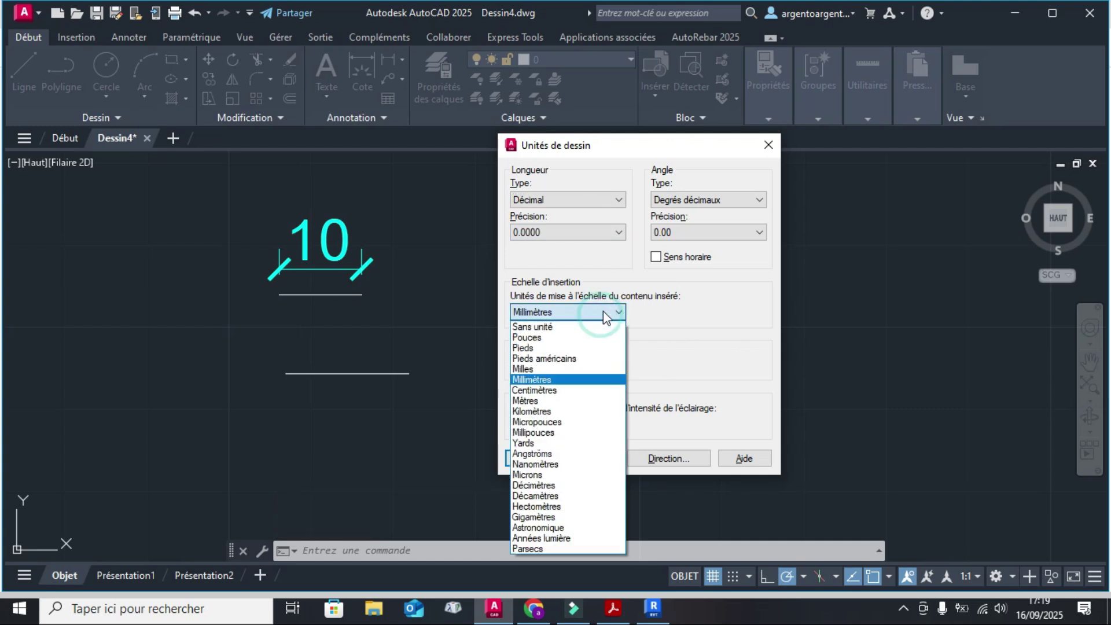
pyautogui.click(562, 389)
pyautogui.click(535, 459)
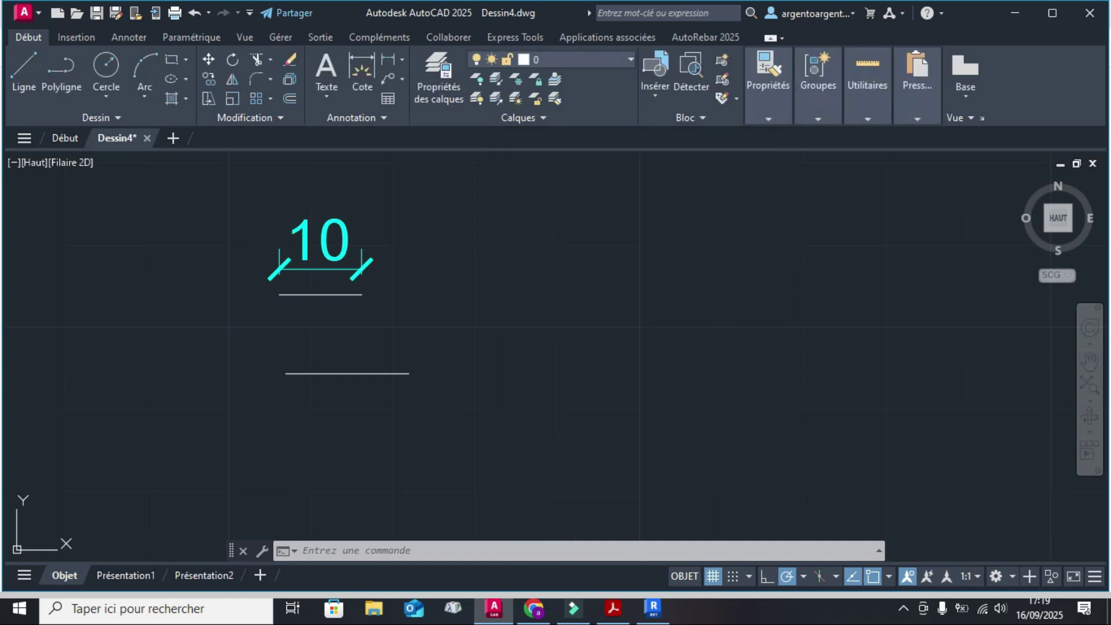
# Step: Check the current INSUNITS value without entering a new one
pyautogui.write('iNSUNITS')
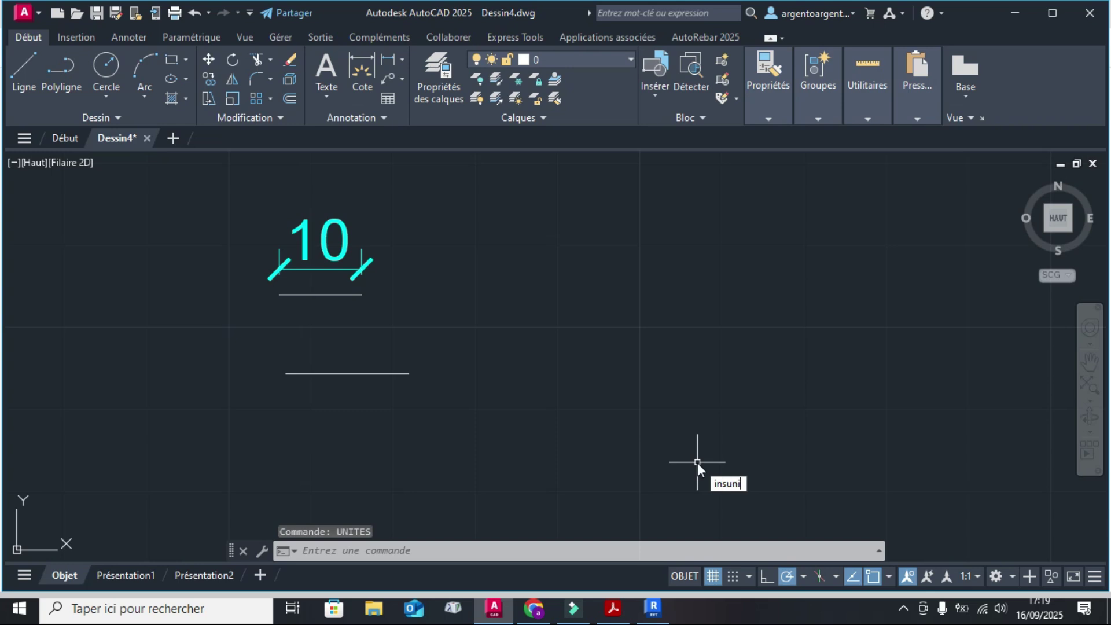
pyautogui.press('Return')
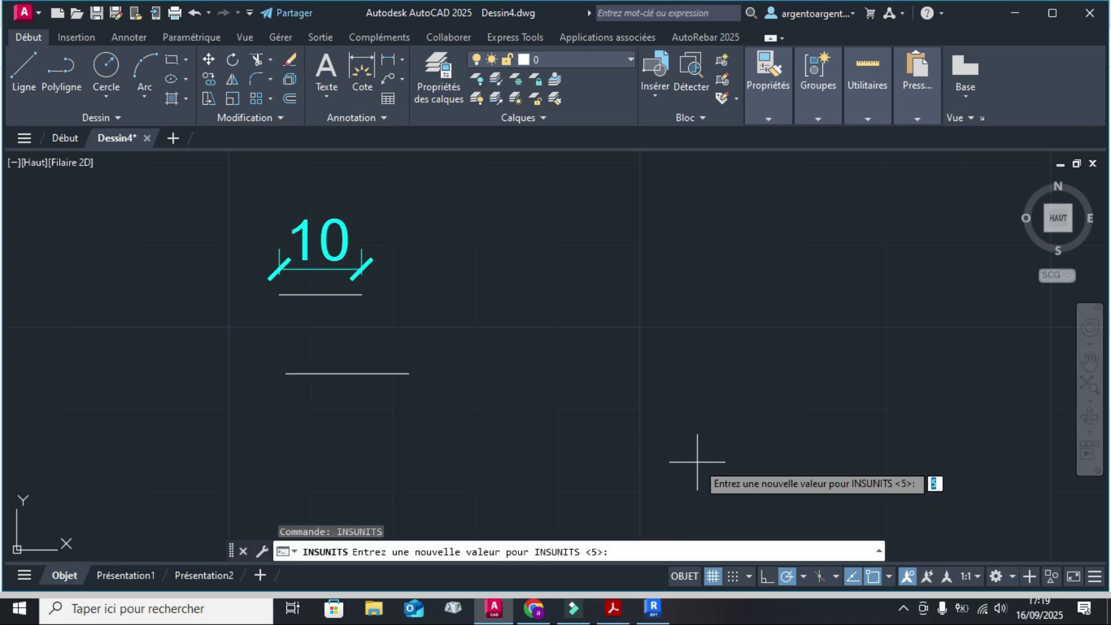
pyautogui.press('Escape')
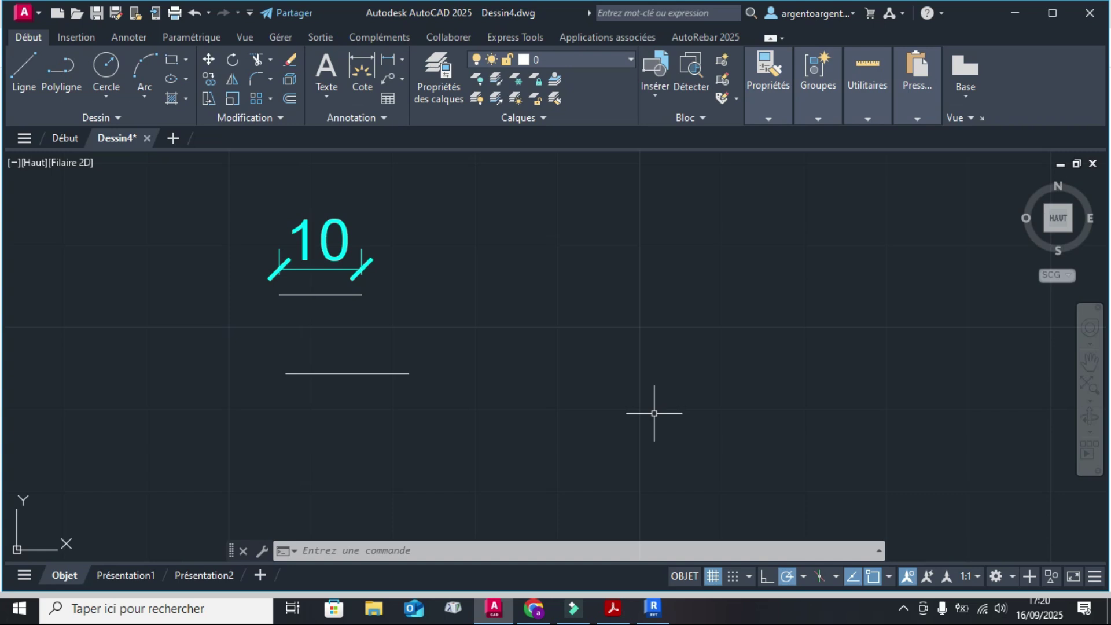
# Step: Add a multiline text reading "1 cm" in the empty area to the right of the dimensioned line
pyautogui.click(341, 78)
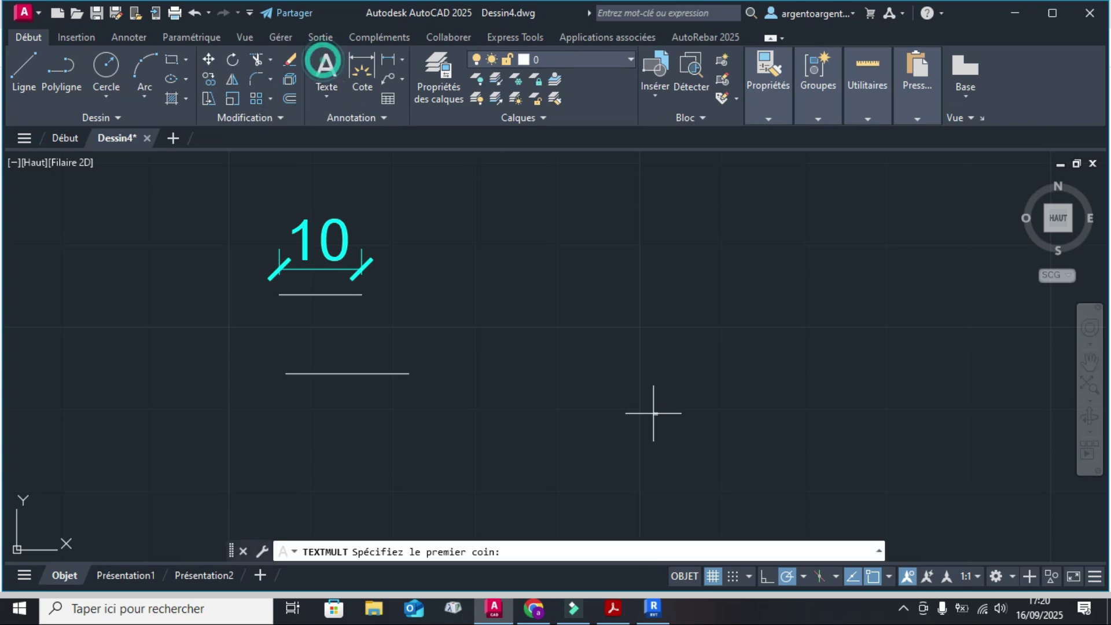
pyautogui.click(540, 221)
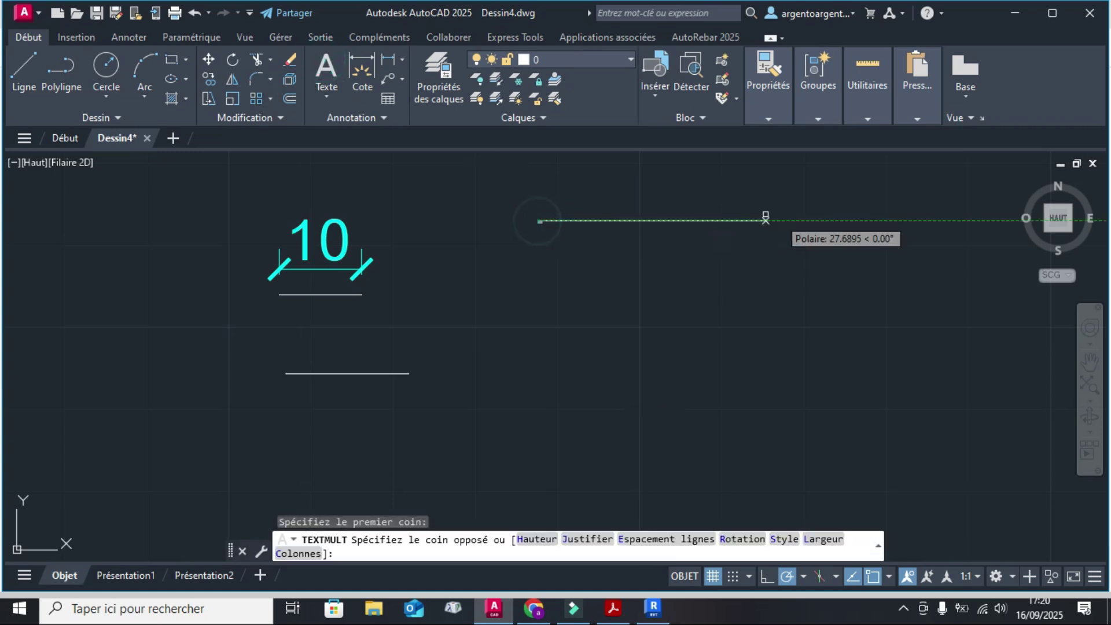
pyautogui.click(840, 223)
pyautogui.write('1')
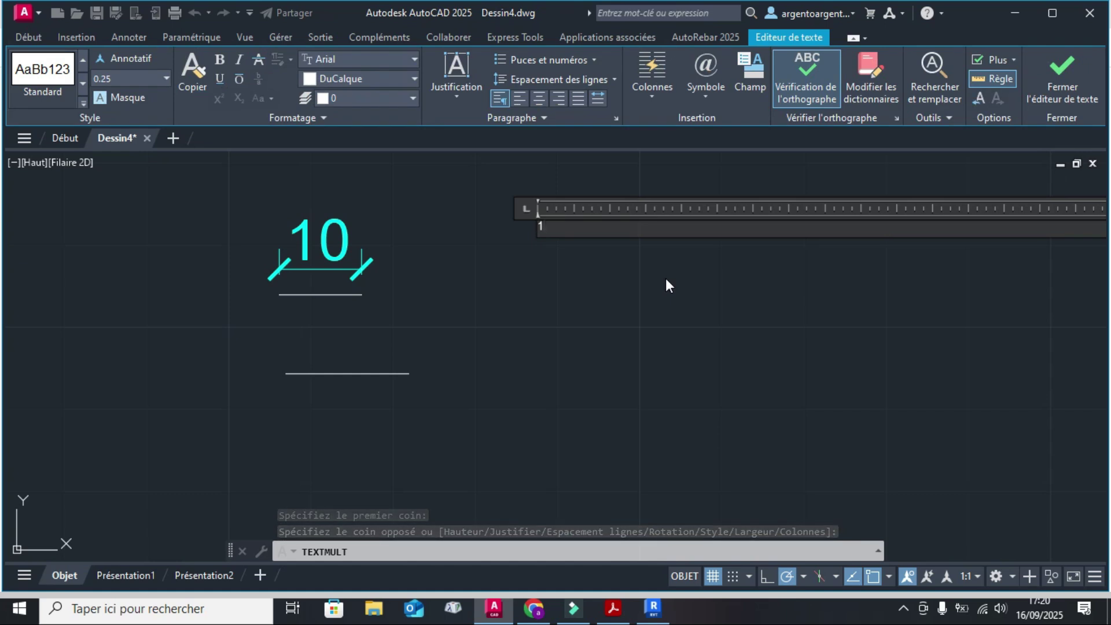
pyautogui.write(' cm')
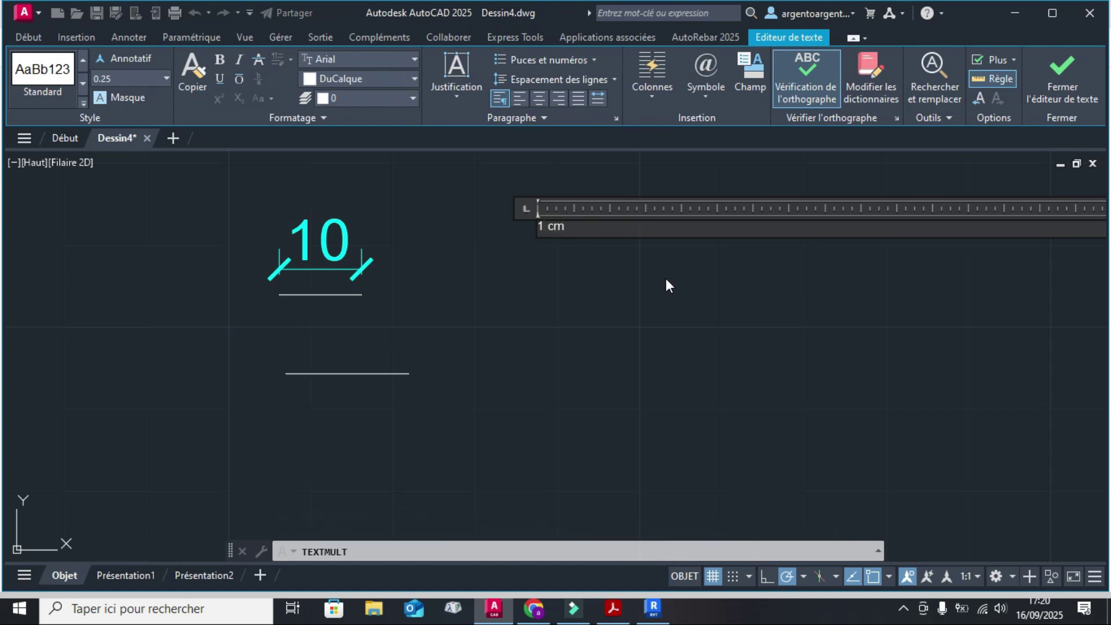
# Step: Set the height of the "1 cm" text to 5 and finish the text
pyautogui.tripleClick(585, 228)
pyautogui.click(135, 78)
pyautogui.write('5')
pyautogui.press('Return')
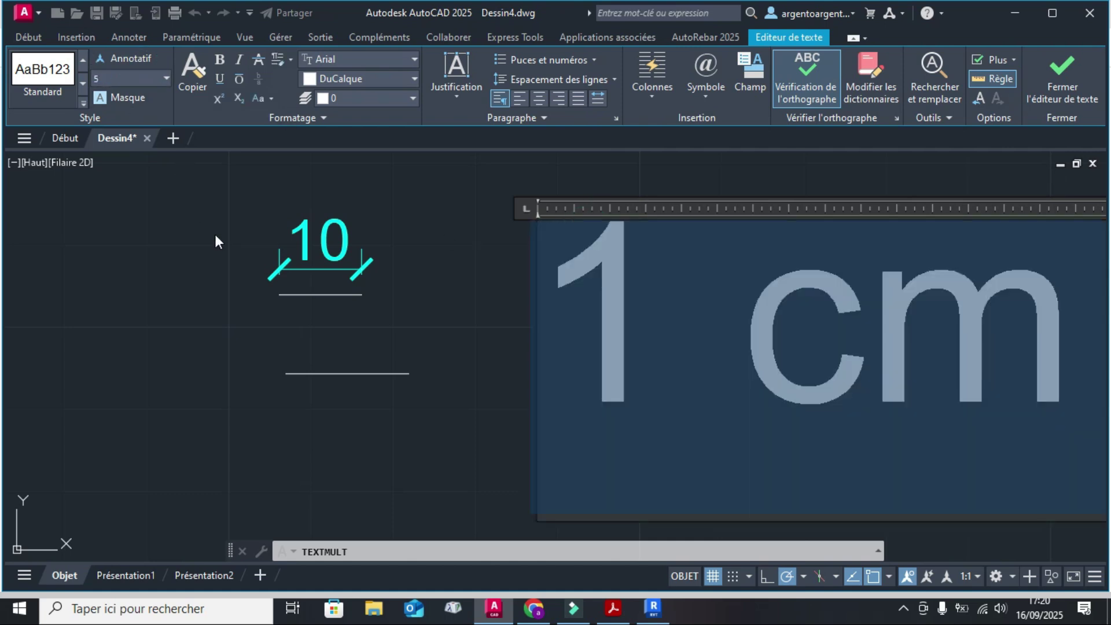
pyautogui.click(417, 209)
# Step: Extend the "1 cm" text with "realise sur la planche a dessin" and widen its frame so it fits on one line
pyautogui.scroll(-1, 418, 261)
pyautogui.doubleClick(523, 255)
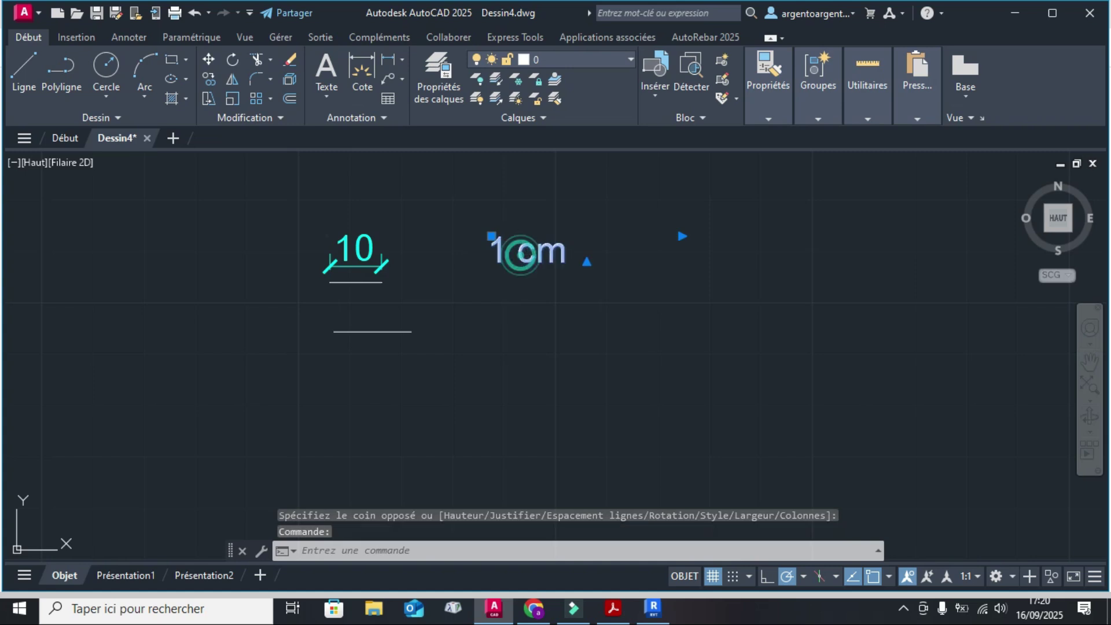
pyautogui.write('realis')
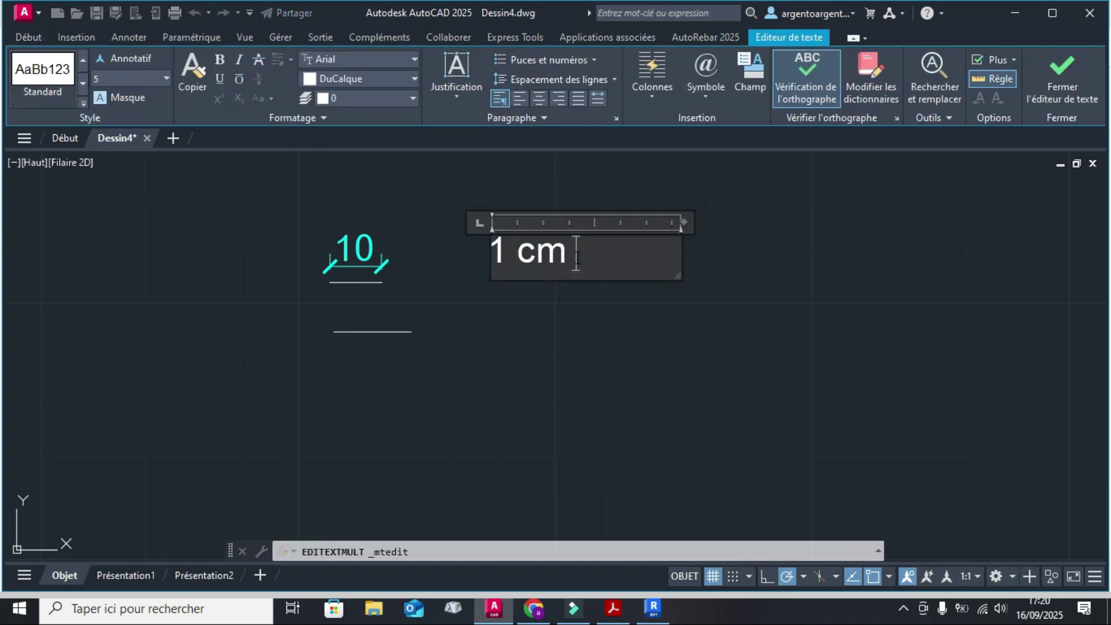
pyautogui.write('e sur ')
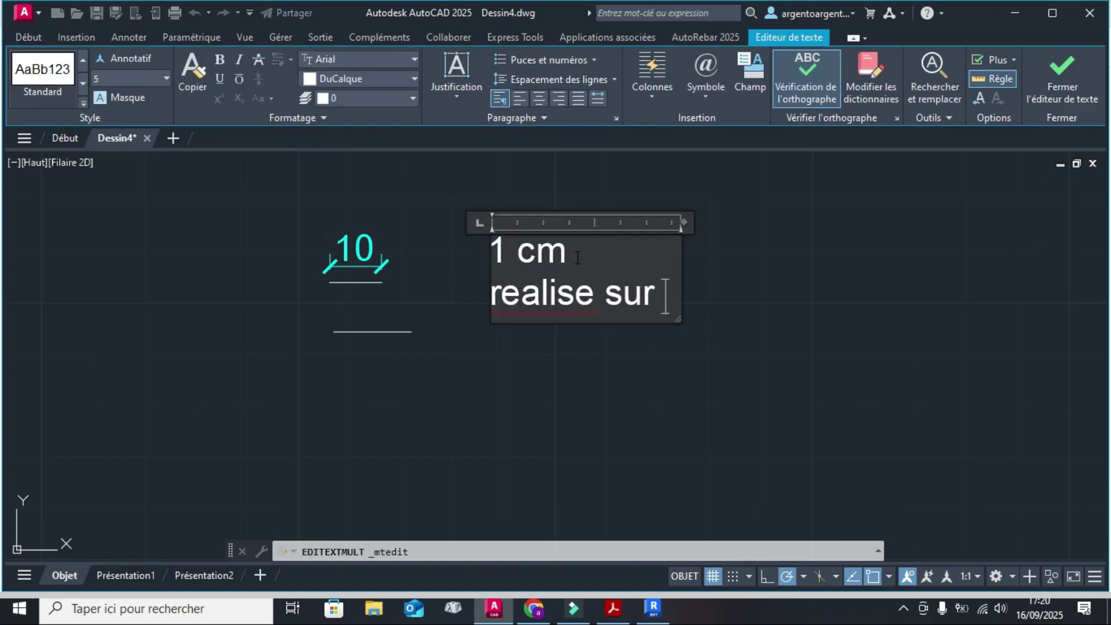
pyautogui.write('la planche a dessi')
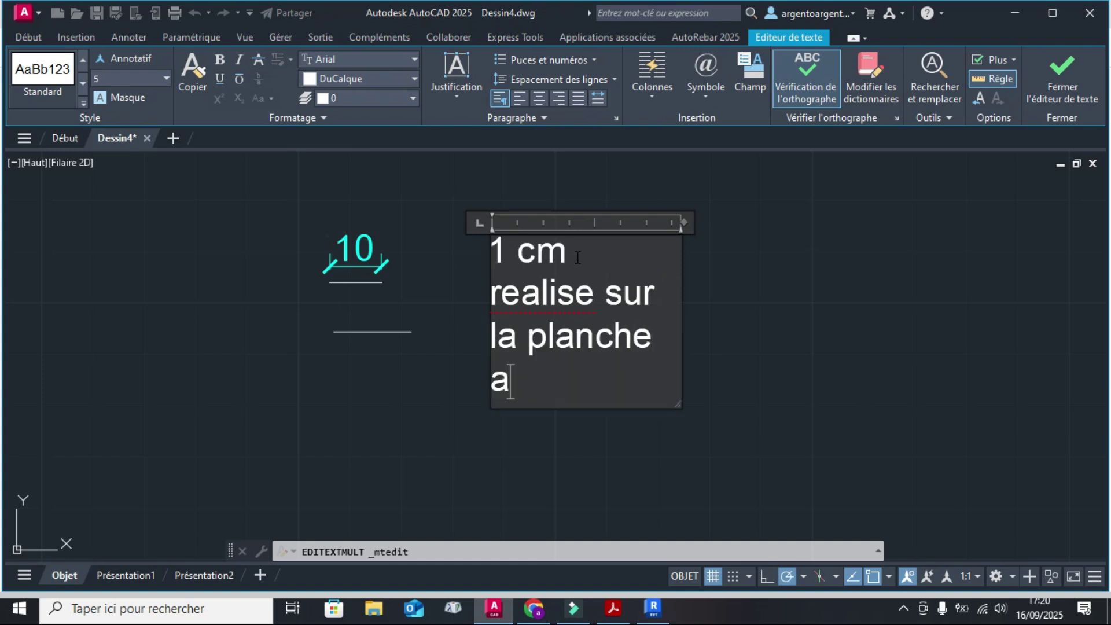
pyautogui.write('n')
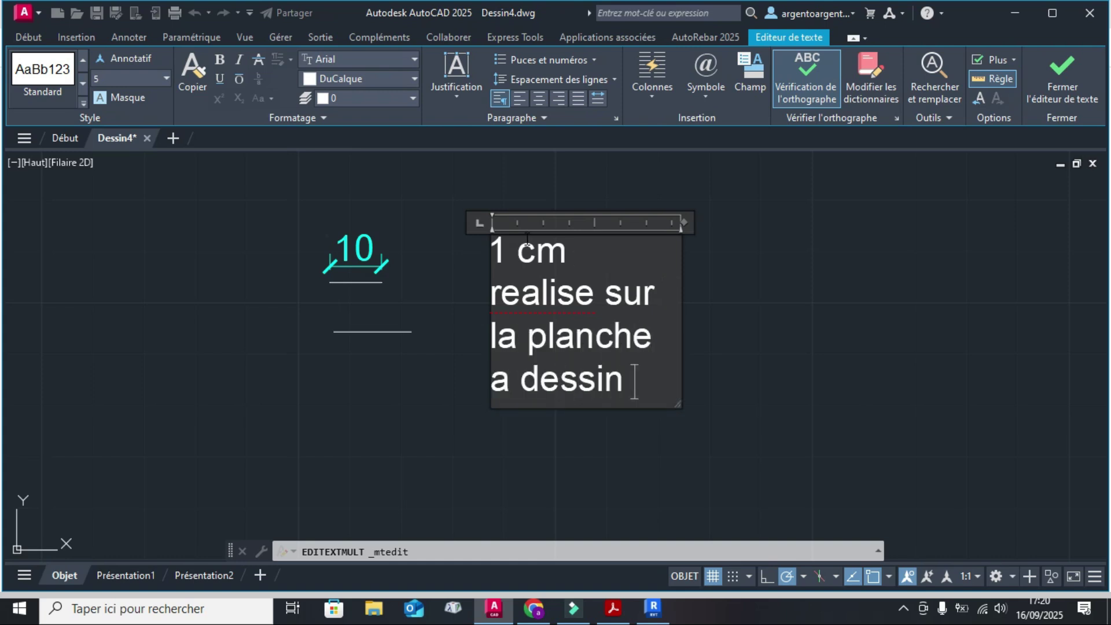
pyautogui.moveTo(684, 223); pyautogui.dragTo(1092, 224)
# Step: Complete the note with "est egale a 1 cm inséré" and finish editing the text
pyautogui.moveTo(789, 345); pyautogui.dragTo(102, 352, button='middle')
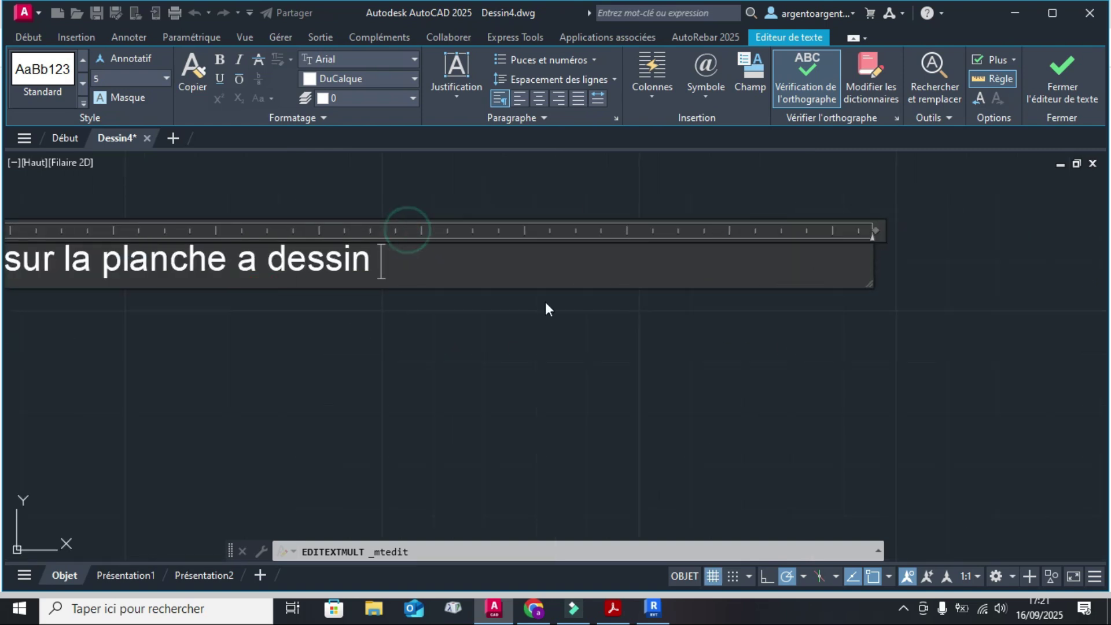
pyautogui.write('est ')
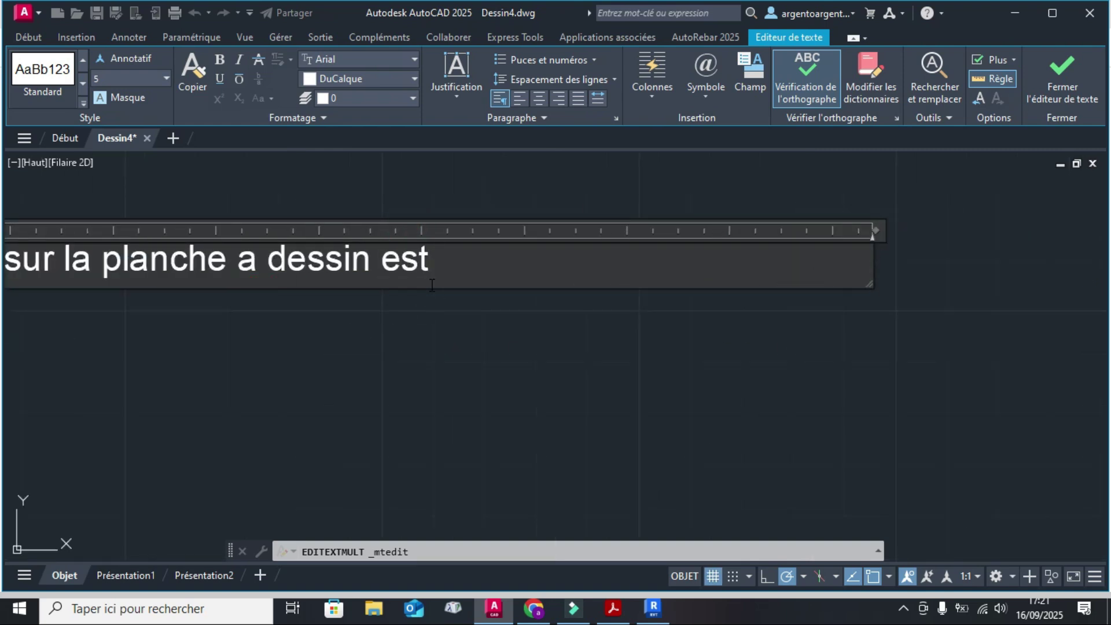
pyautogui.write('egale a ')
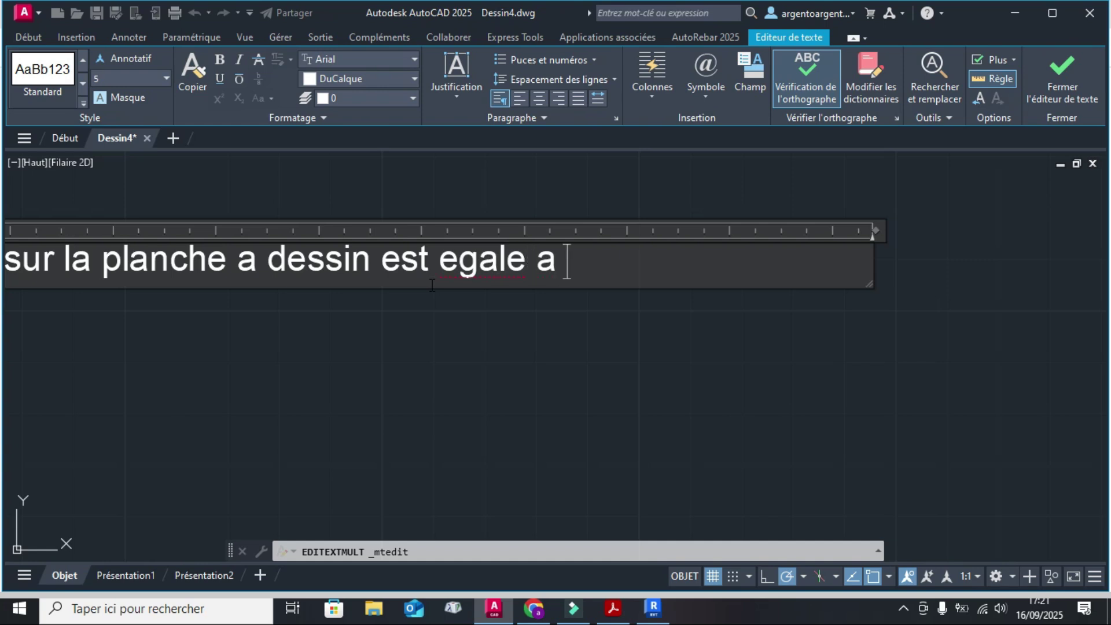
pyautogui.write('1 cm')
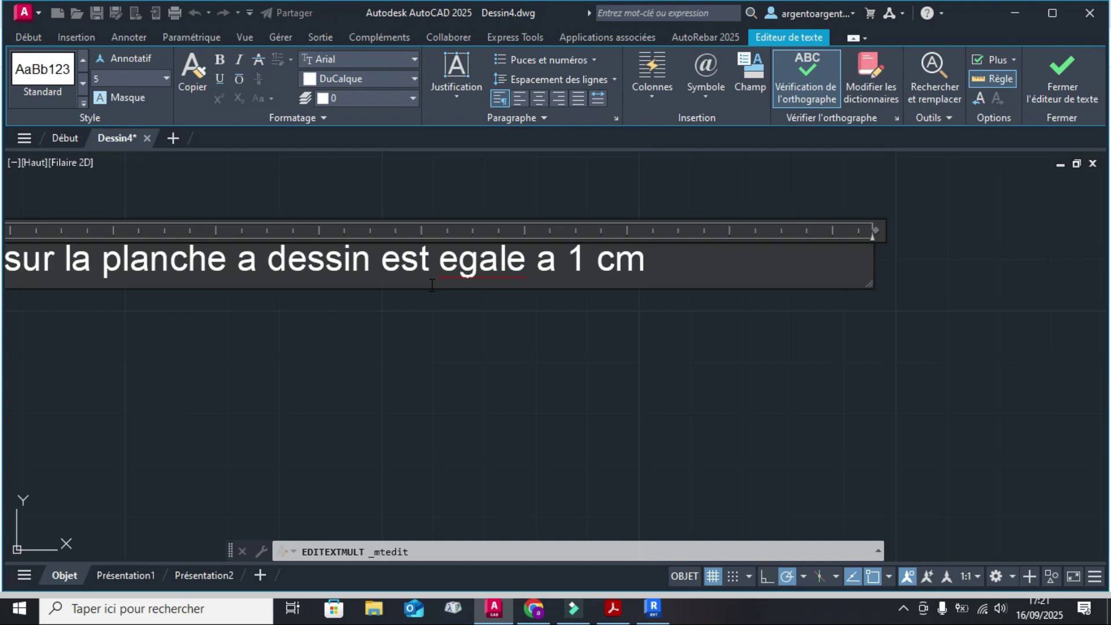
pyautogui.write(' inséré')
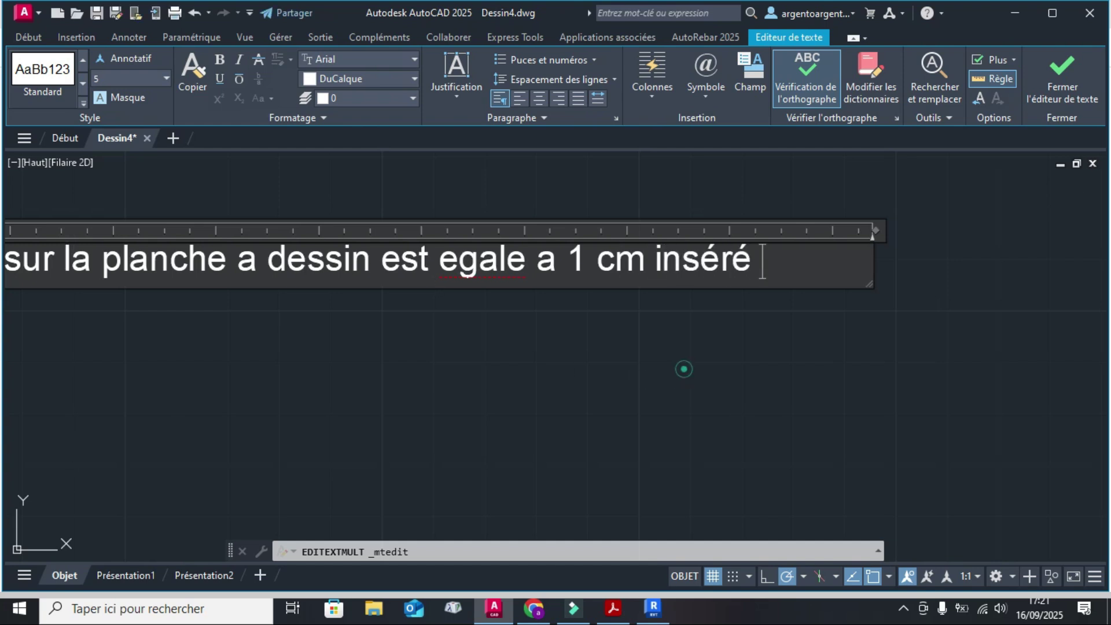
pyautogui.click(682, 367)
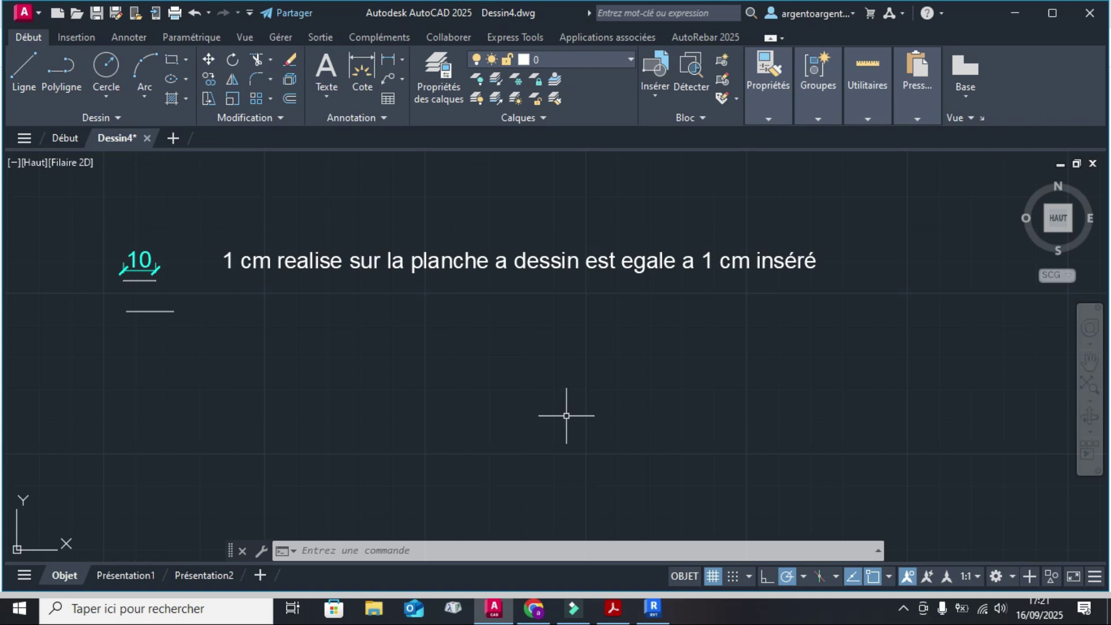
# Step: Check the drawing's length unit choices with the -DWGUNITS command without selecting another unit
pyautogui.write('DG')
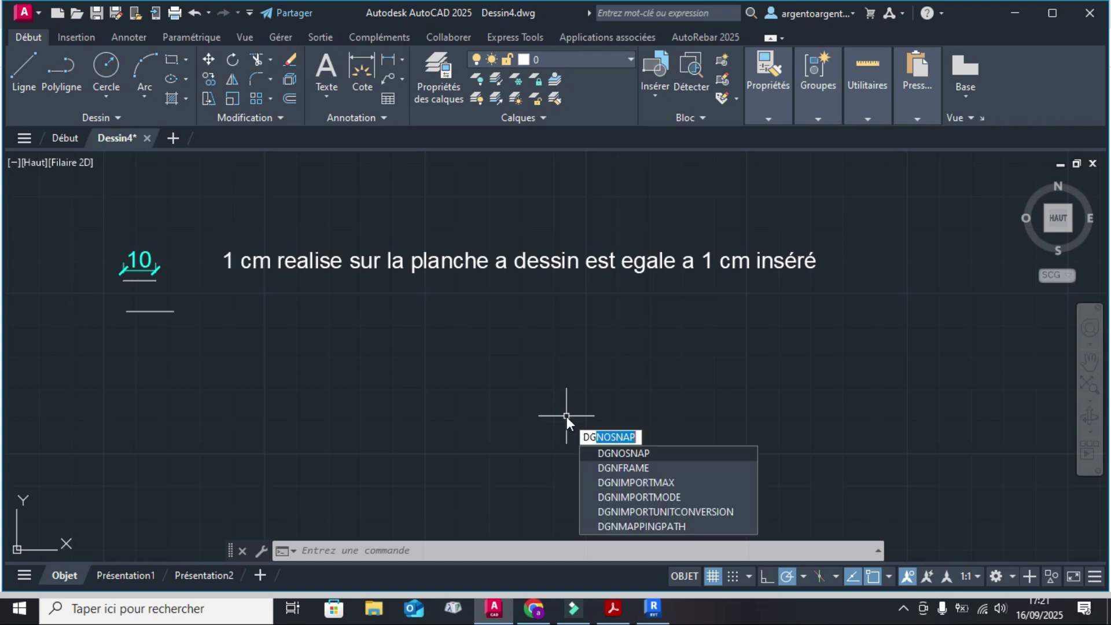
pyautogui.press('BackSpace')
pyautogui.press('BackSpace')
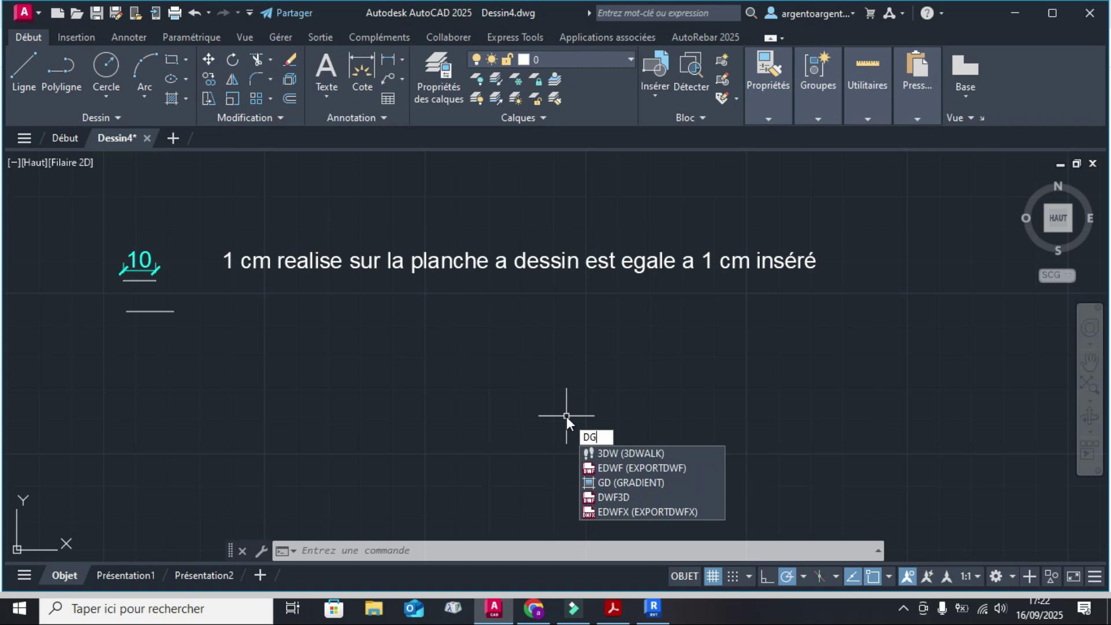
pyautogui.write('WGUNITS')
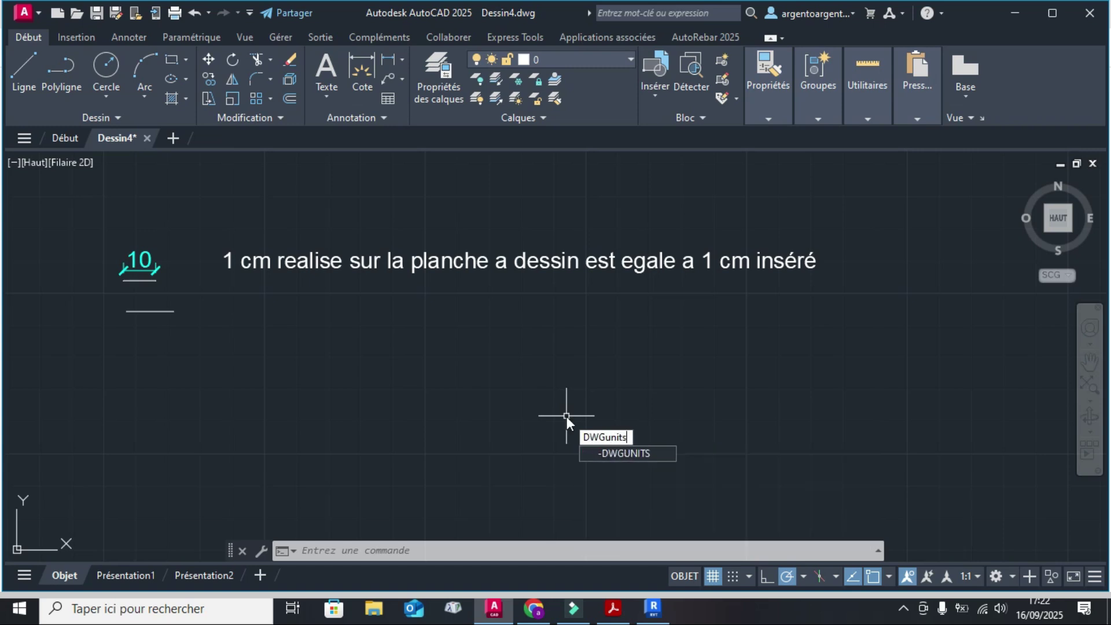
pyautogui.press('Return')
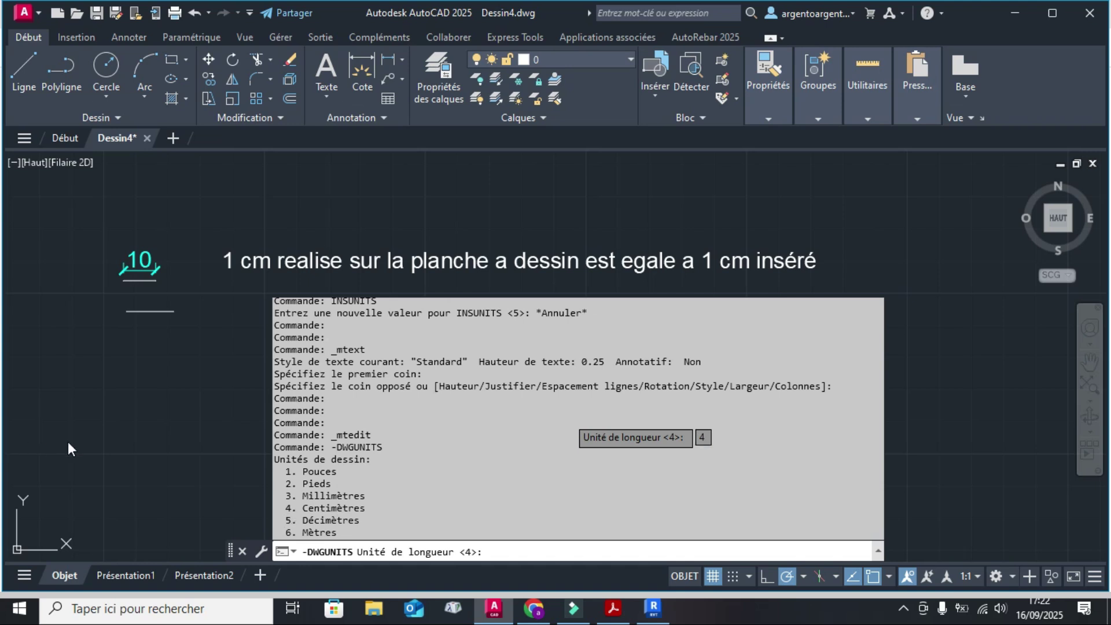
pyautogui.press('Escape')
pyautogui.press('Escape')
pyautogui.press('Escape')
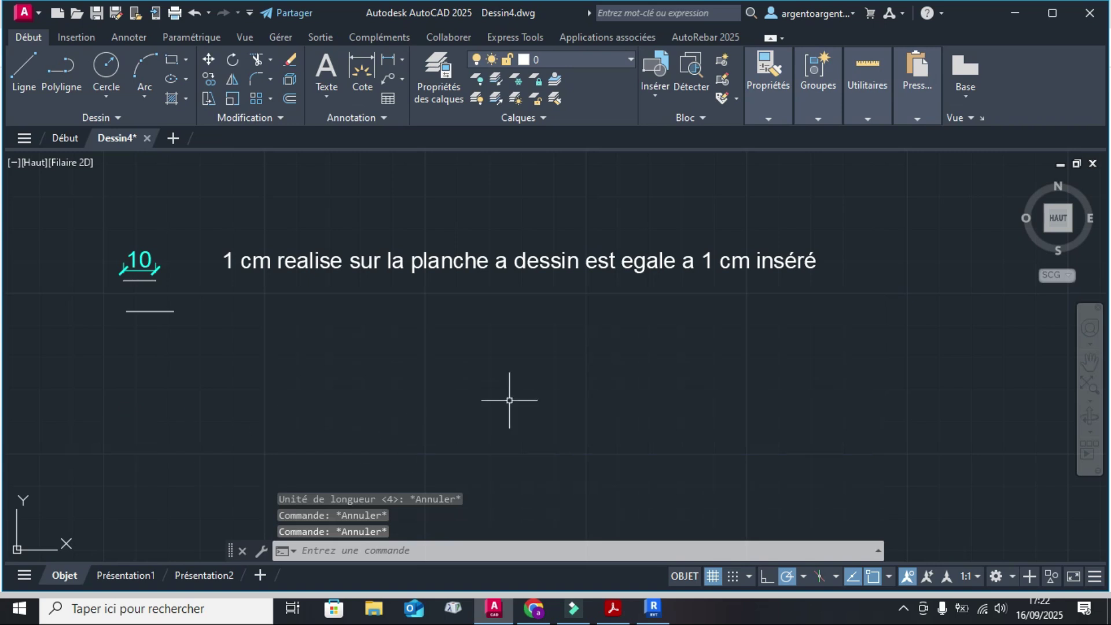
pyautogui.moveTo(536, 384); pyautogui.dragTo(571, 379, button='middle')
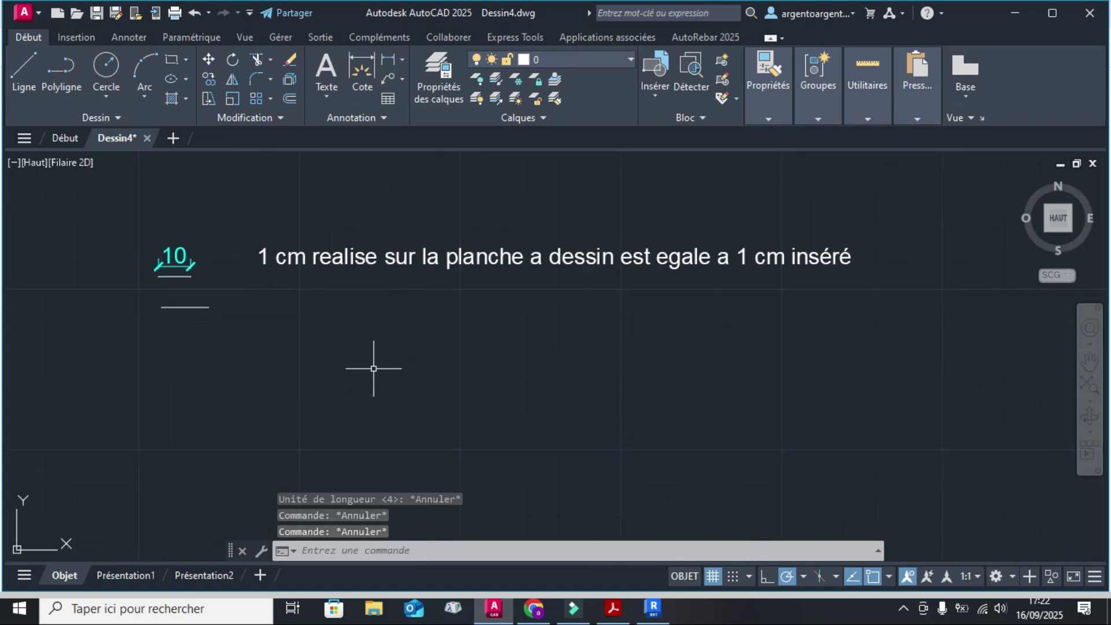
# Step: Draw a 50 by 50 rectangle below the "1 cm realise sur la planche a dessin" note
pyautogui.press('Escape')
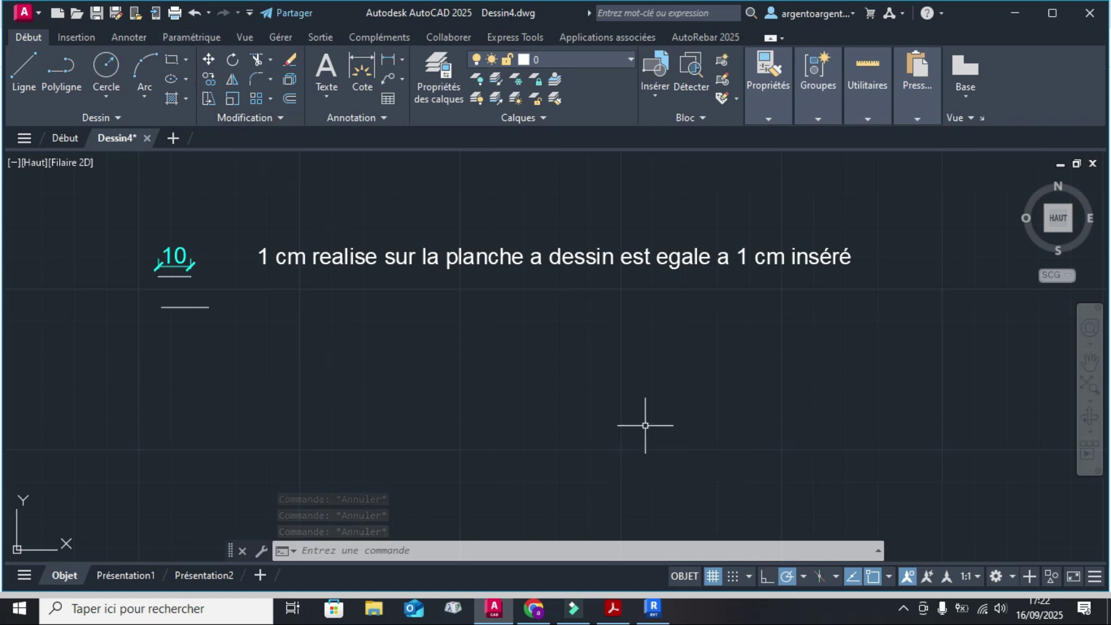
pyautogui.write('rec')
pyautogui.press('Return')
pyautogui.click(536, 337)
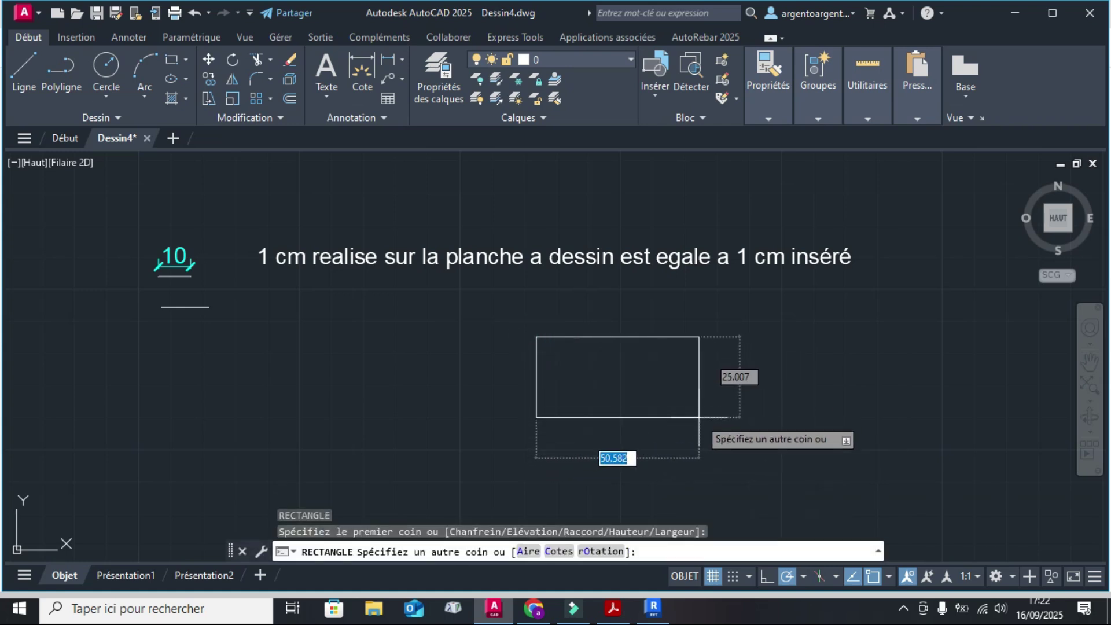
pyautogui.press('Tab')
pyautogui.write('50')
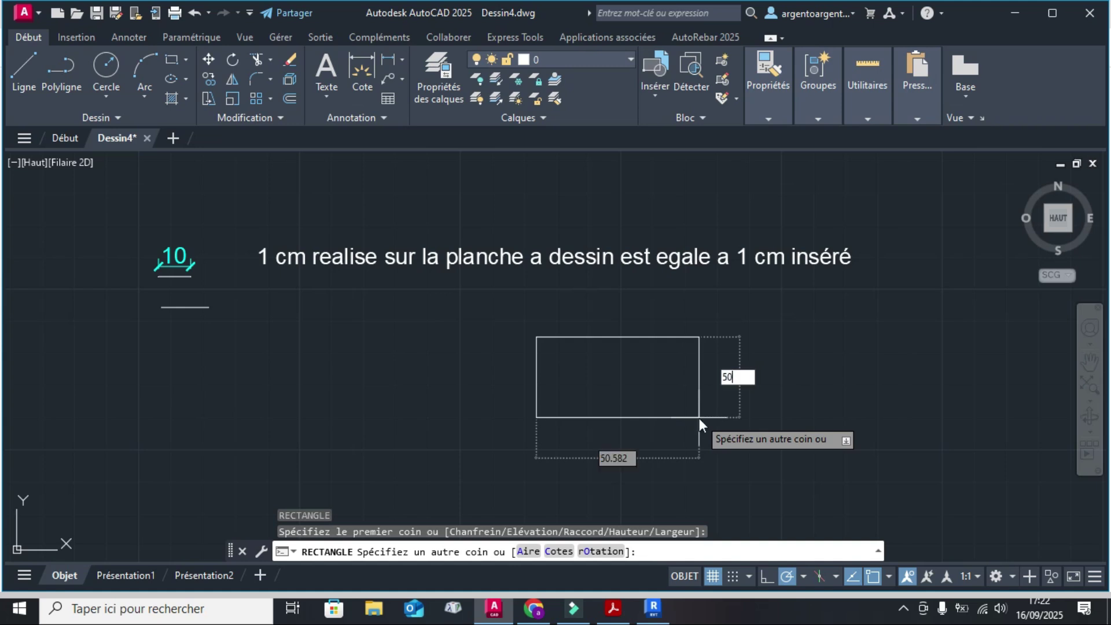
pyautogui.press('Tab')
pyautogui.write('50')
pyautogui.press('Tab')
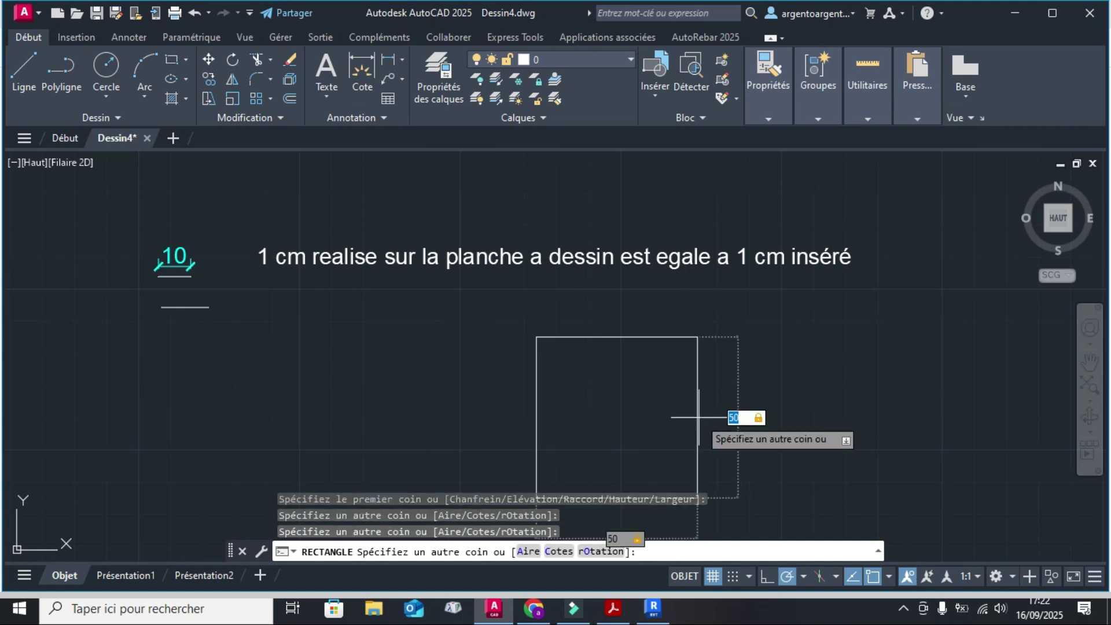
pyautogui.press('Return')
pyautogui.scroll(-4, 700, 416)
pyautogui.scroll(2, 549, 298)
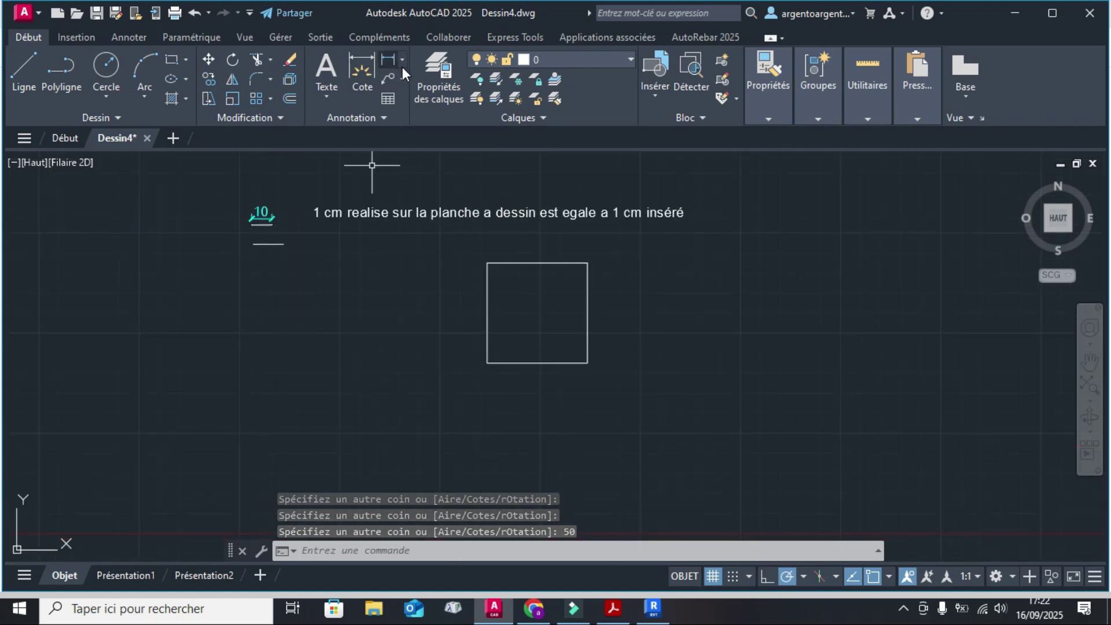
# Step: Add linear dimensions to the square's lower edge and right edge, placed outside the shape
pyautogui.click(387, 63)
pyautogui.click(488, 363)
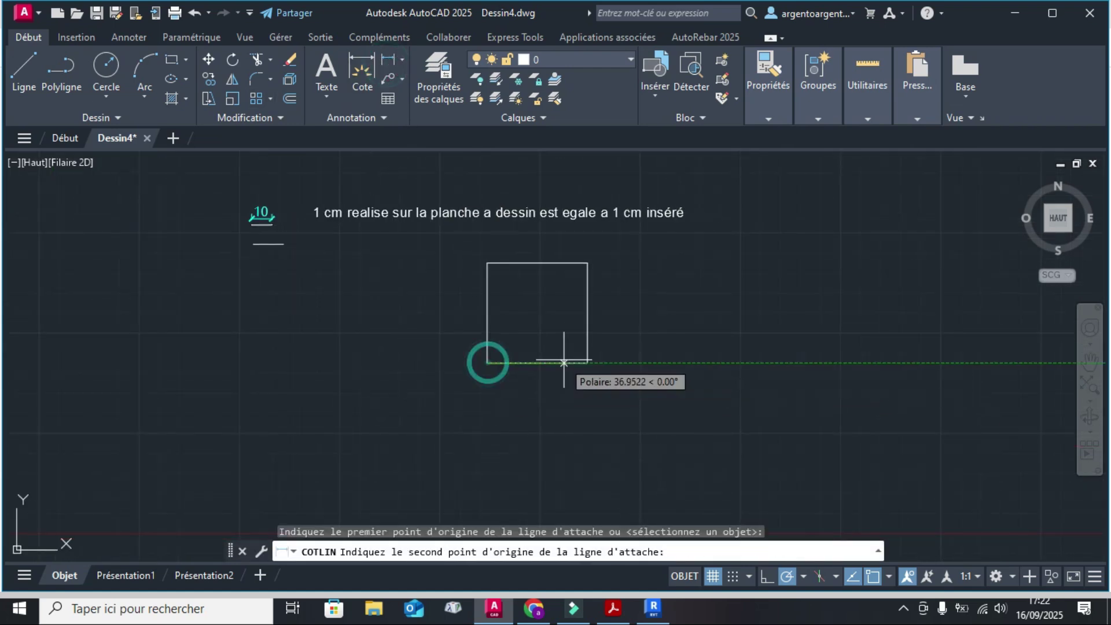
pyautogui.click(587, 362)
pyautogui.click(548, 403)
pyautogui.scroll(1, 547, 389)
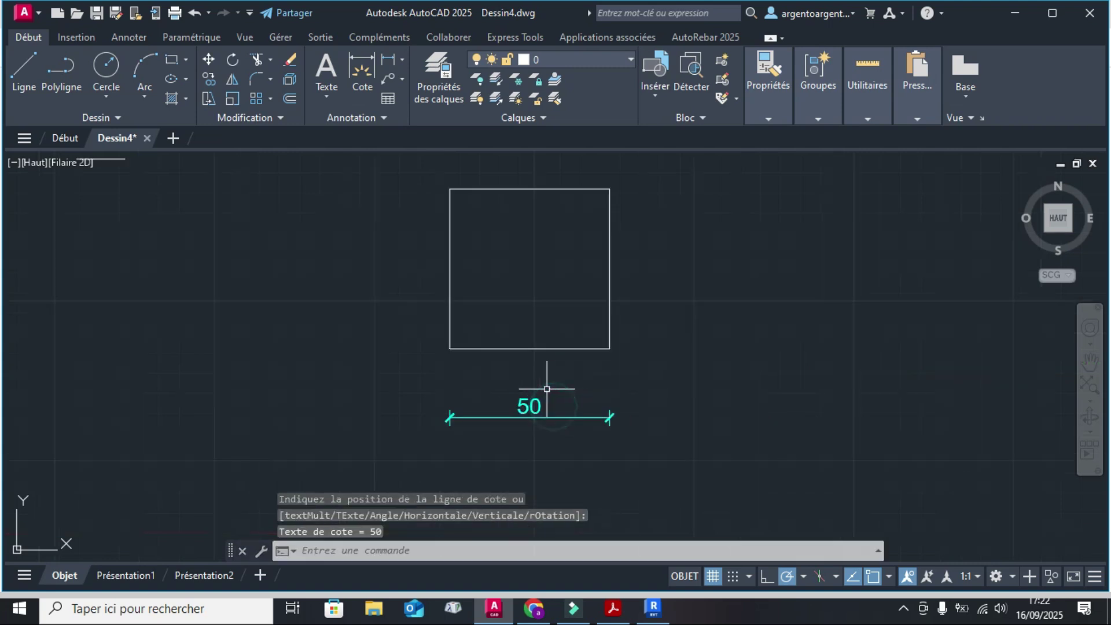
pyautogui.click(386, 63)
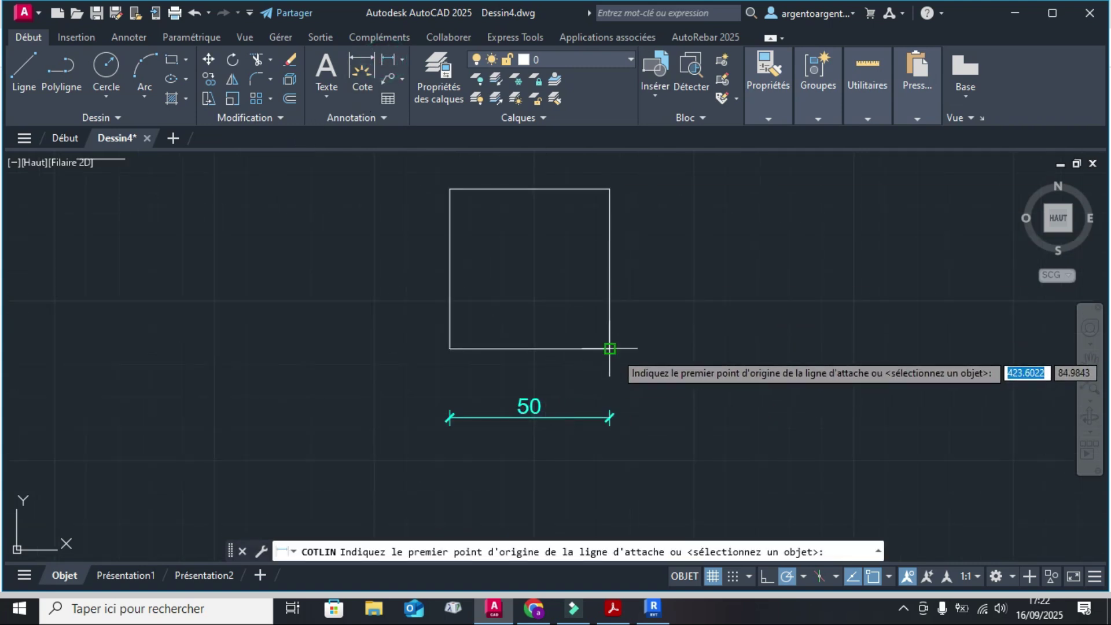
pyautogui.click(610, 348)
pyautogui.click(610, 188)
pyautogui.click(658, 231)
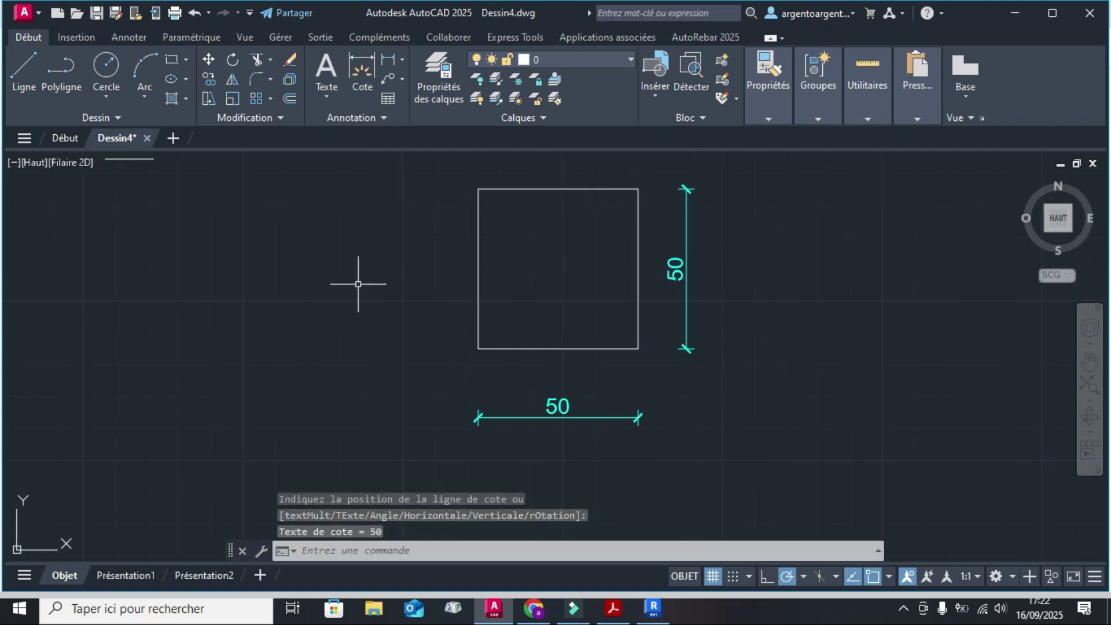
# Step: Delete the horizontal and vertical dimensions from around the square
pyautogui.click(613, 435)
pyautogui.click(449, 383)
pyautogui.press('Delete')
pyautogui.click(778, 416)
pyautogui.click(659, 302)
pyautogui.press('Delete')
pyautogui.scroll(-2, 602, 295)
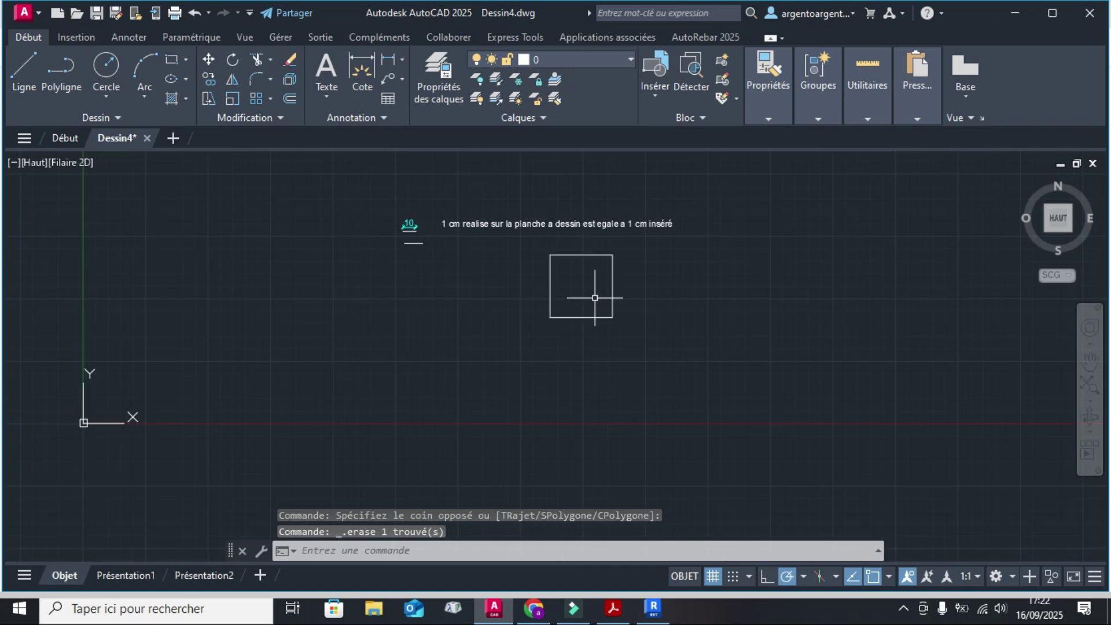
pyautogui.scroll(1, 440, 241)
pyautogui.moveTo(439, 241); pyautogui.dragTo(410, 247, button='middle')
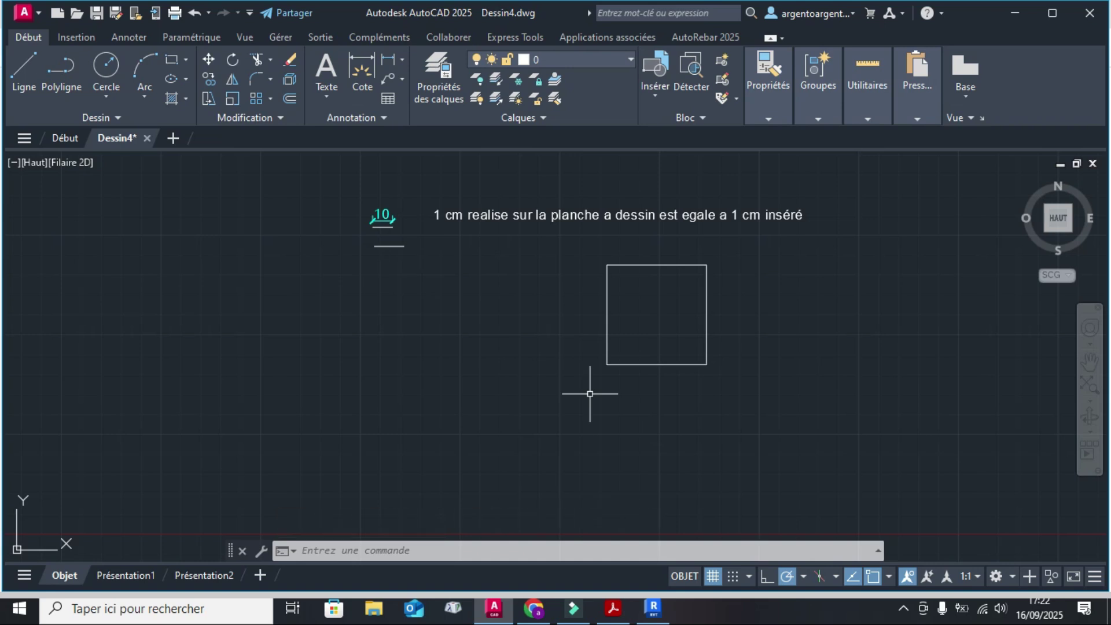
# Step: Start a block definition named "Testo Bloc cm" with its base point at the square's lower-left corner
pyautogui.write('blo')
pyautogui.press('Return')
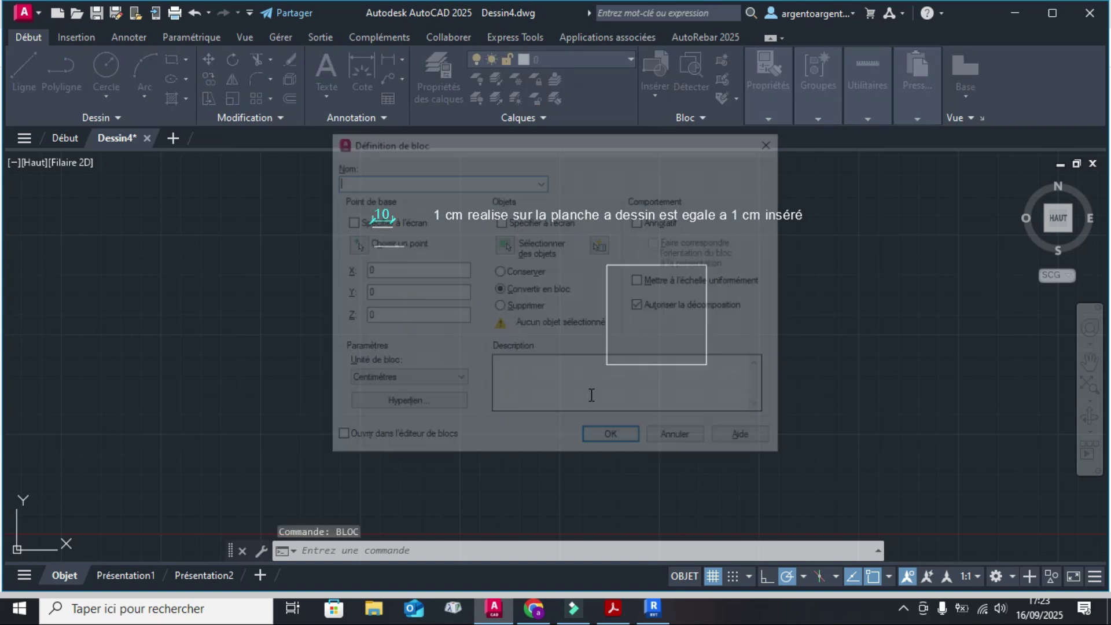
pyautogui.click(408, 175)
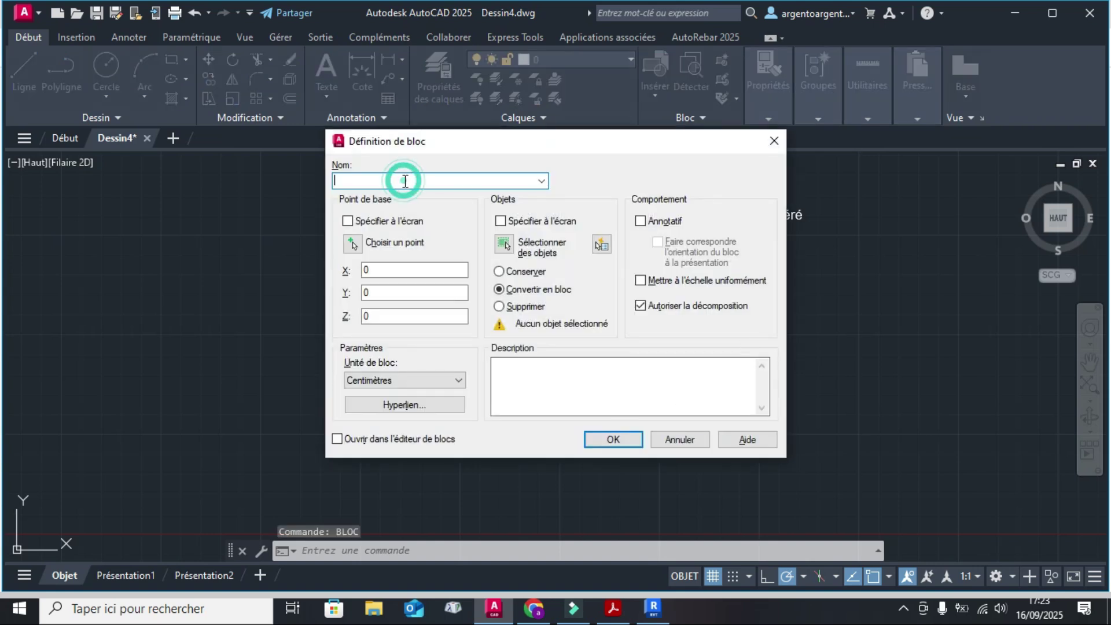
pyautogui.write('Testo Bloccm')
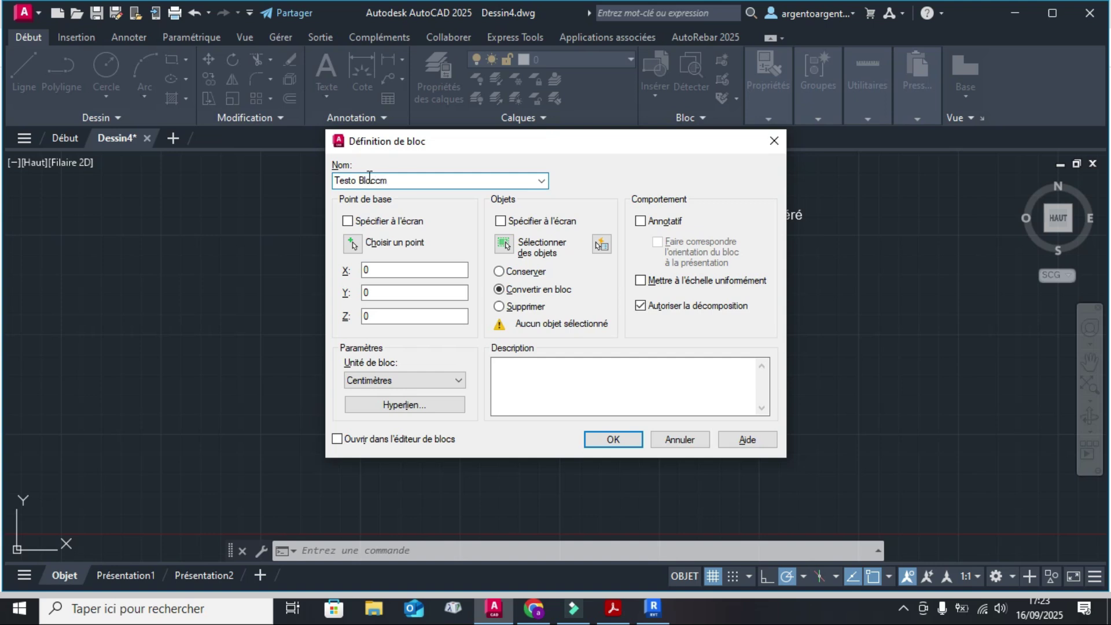
pyautogui.click(376, 179)
pyautogui.click(353, 246)
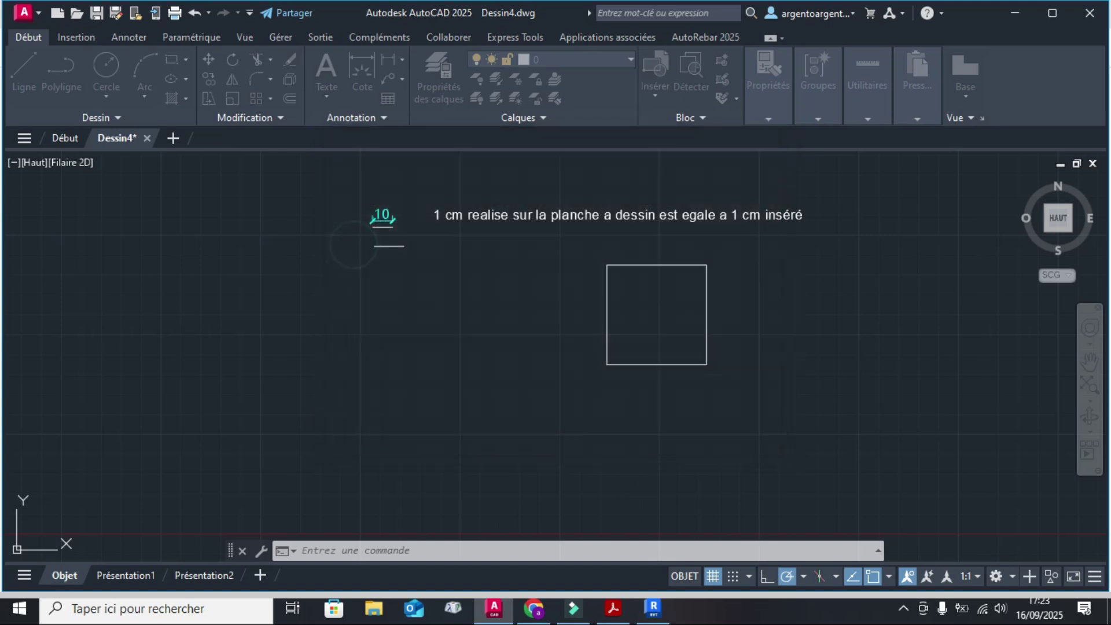
pyautogui.click(607, 364)
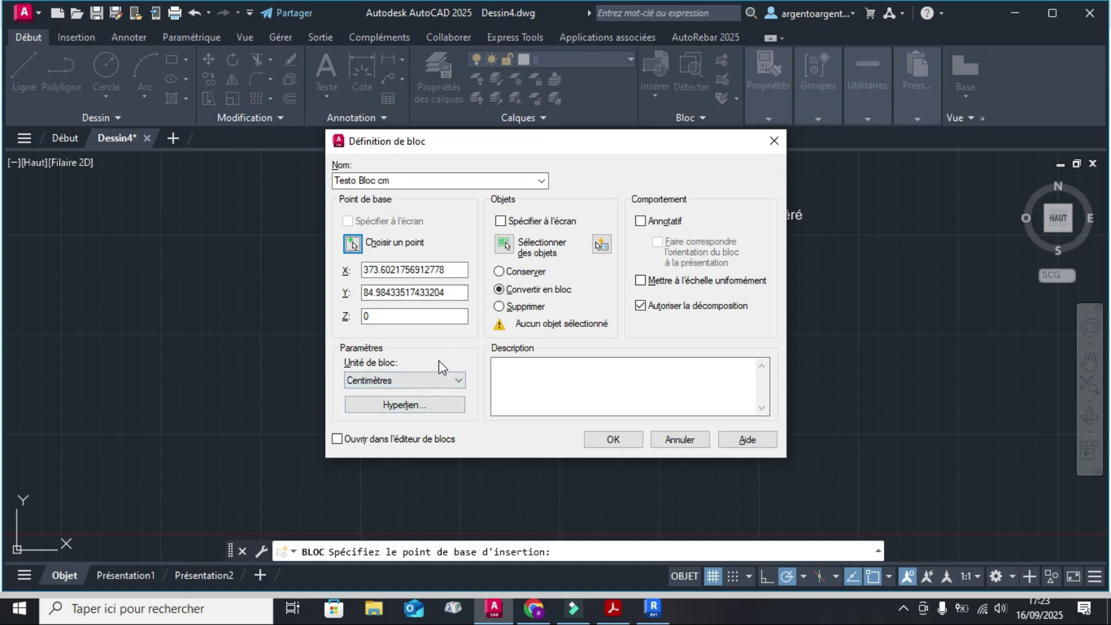
# Step: Try to create the "Testo Bloc cm" block from the square and check whether the square is a block
pyautogui.moveTo(544, 140); pyautogui.dragTo(578, 157)
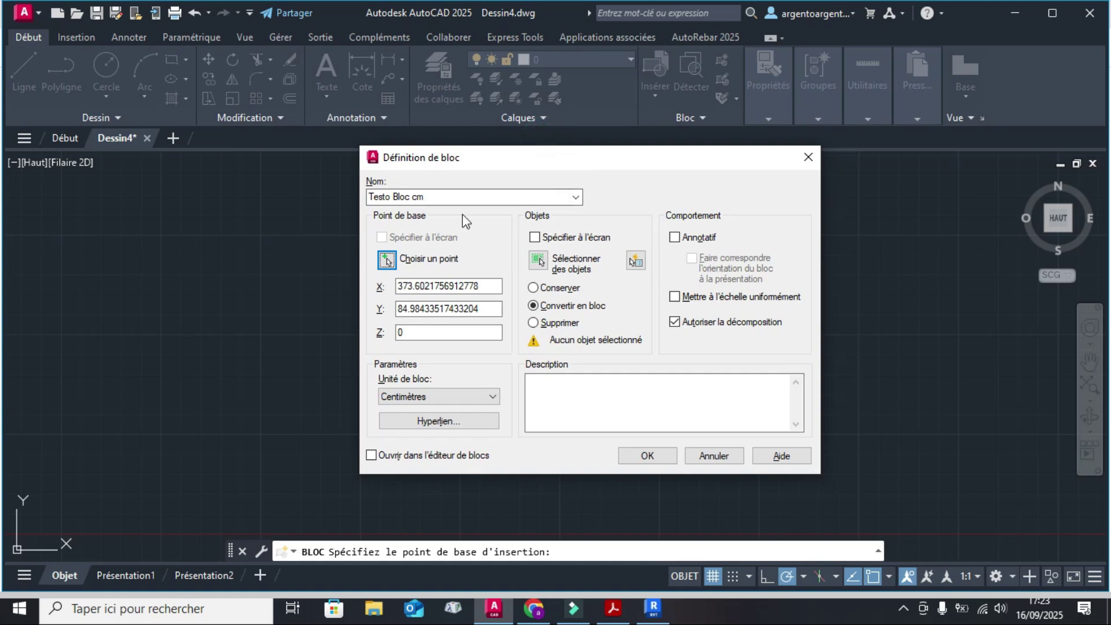
pyautogui.click(539, 262)
pyautogui.click(779, 406)
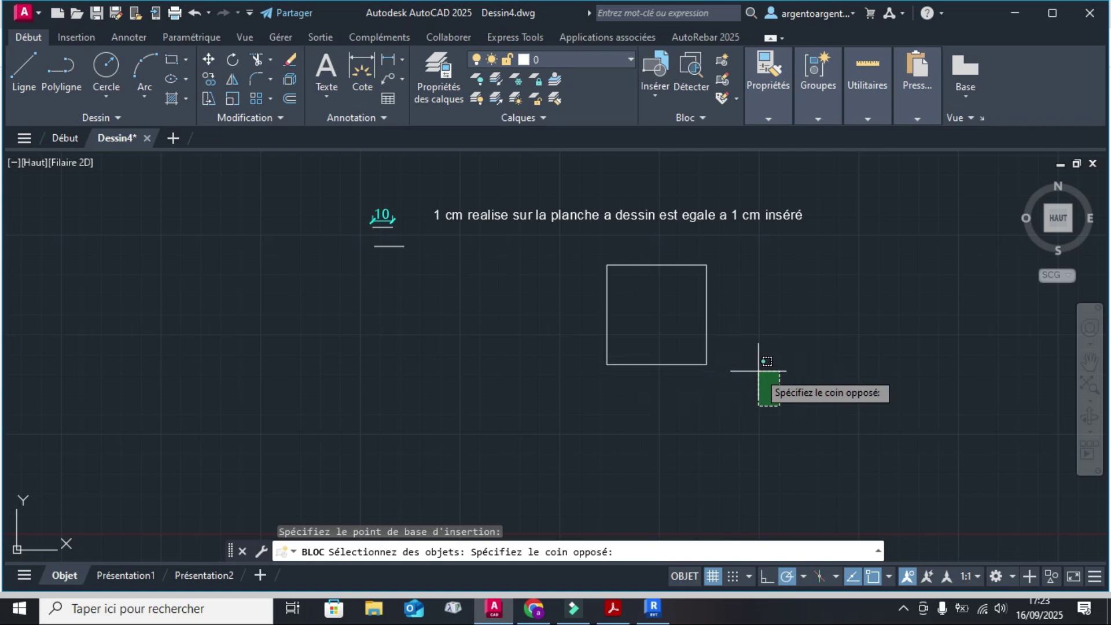
pyautogui.click(565, 232)
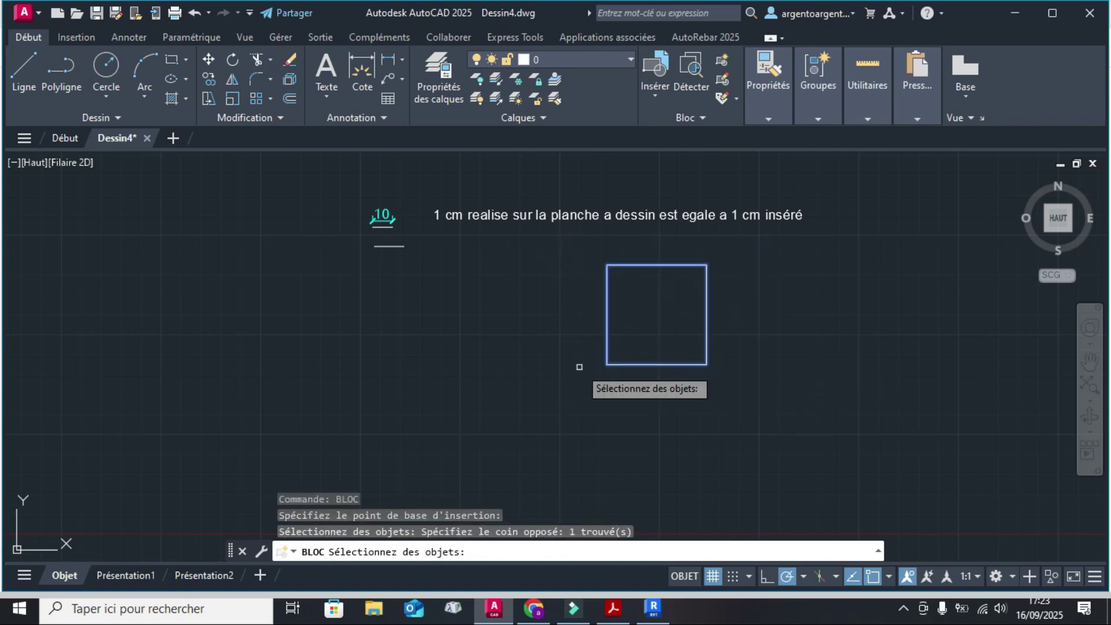
pyautogui.press('Return')
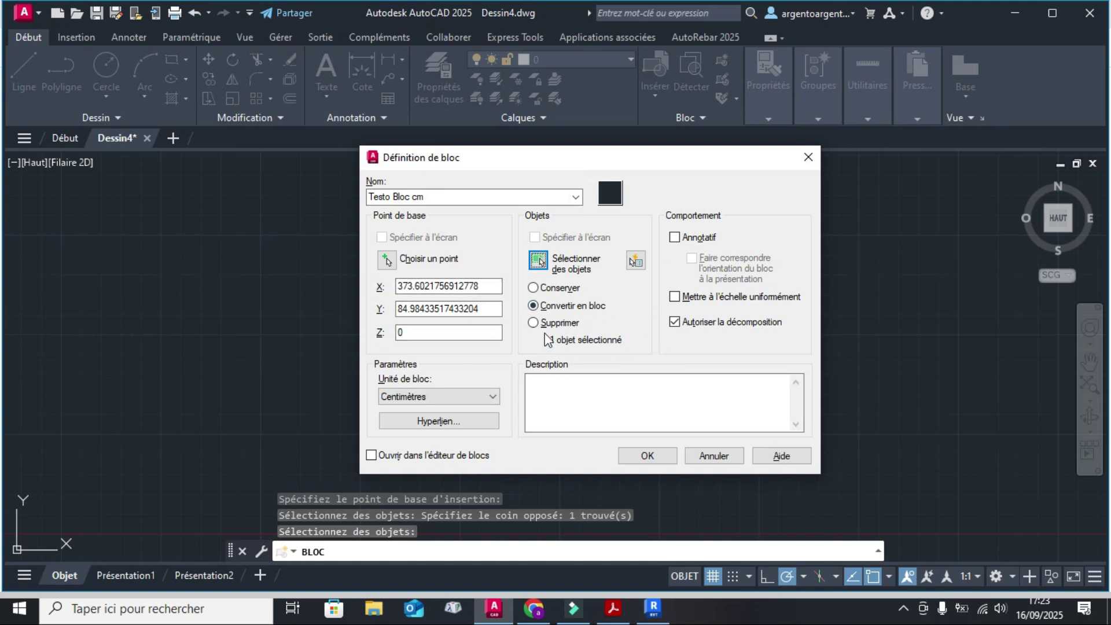
pyautogui.press('Return')
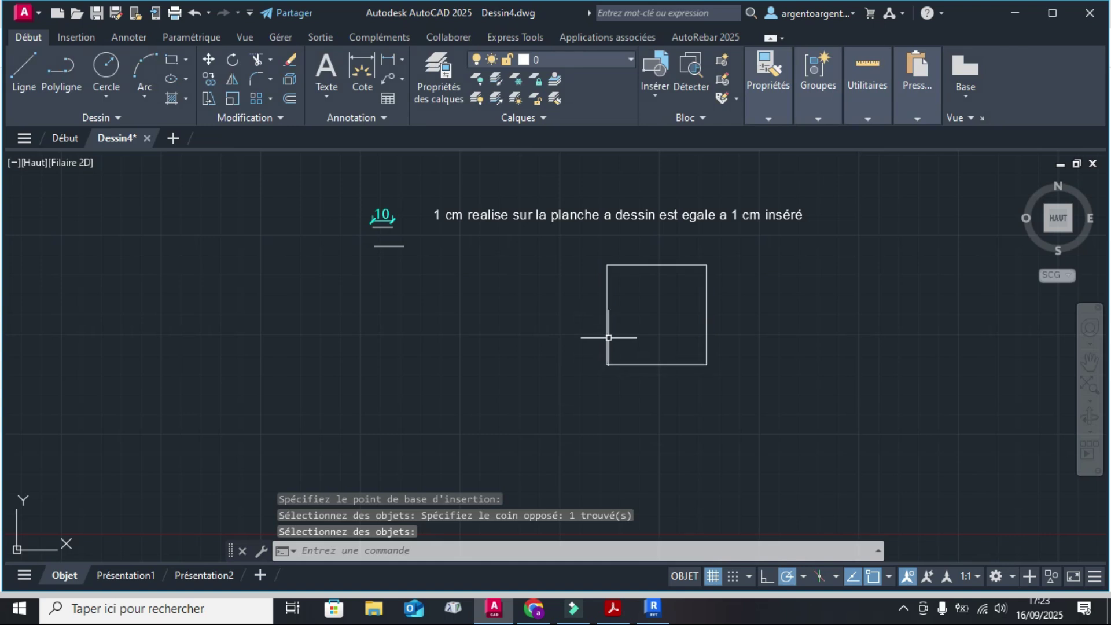
pyautogui.click(607, 337)
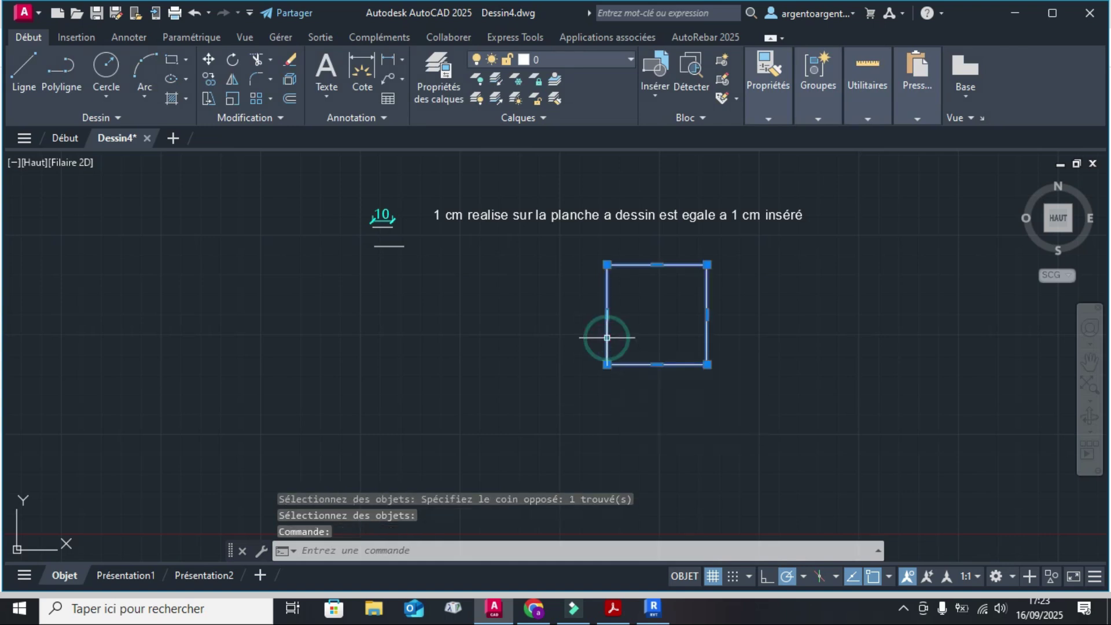
pyautogui.press('Escape')
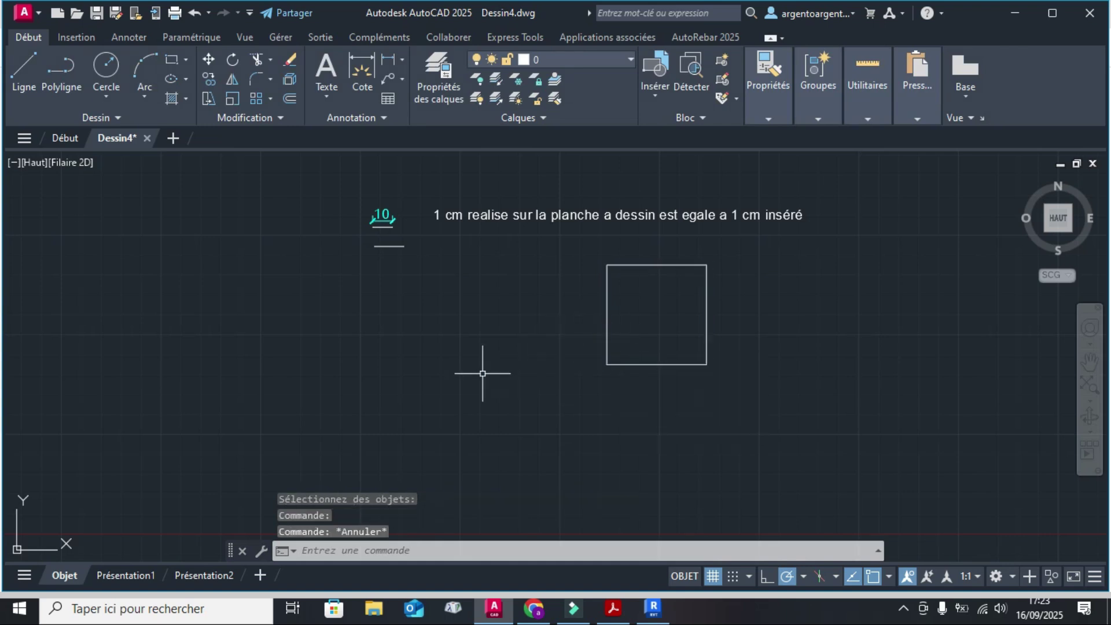
# Step: Start a block definition named "testo cm" with its base point at the square's lower-left corner
pyautogui.write('BLOC')
pyautogui.press('Return')
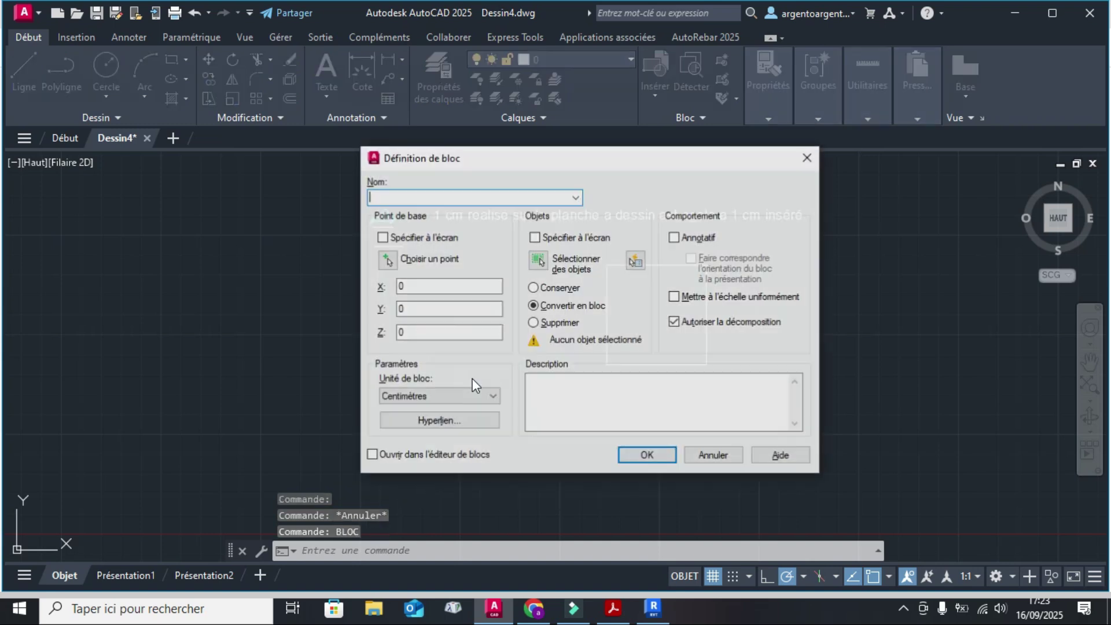
pyautogui.click(575, 199)
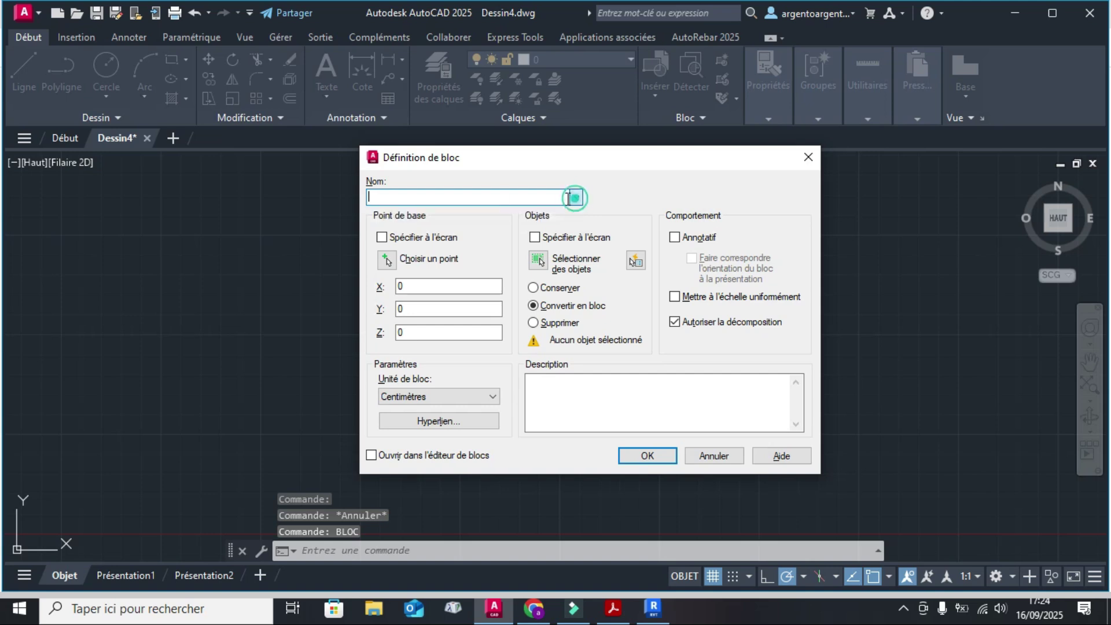
pyautogui.write('testo cm')
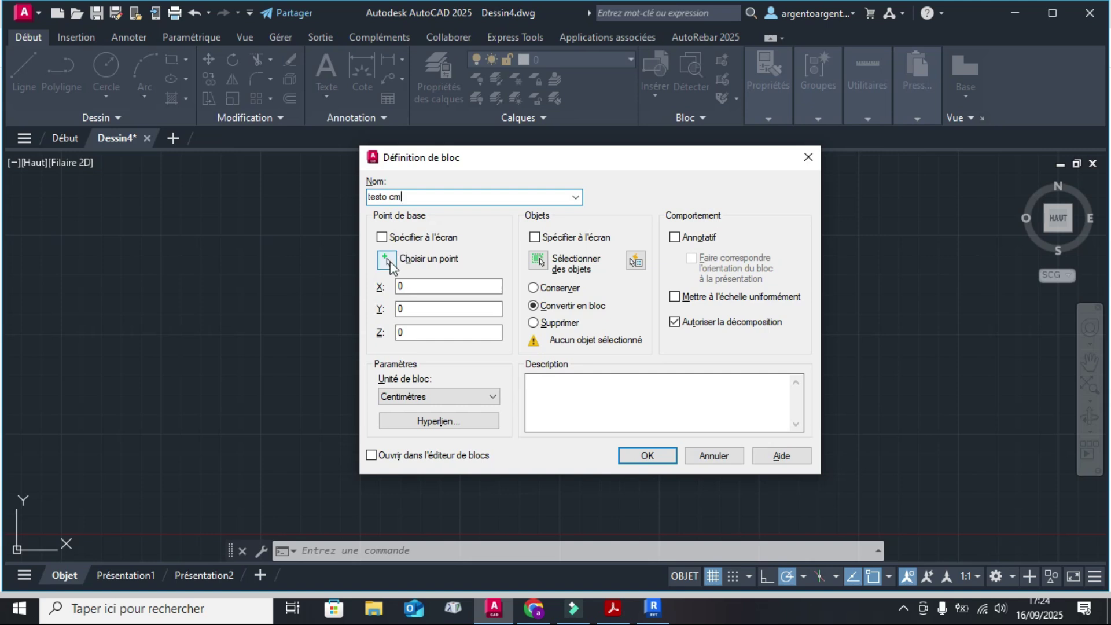
pyautogui.click(387, 261)
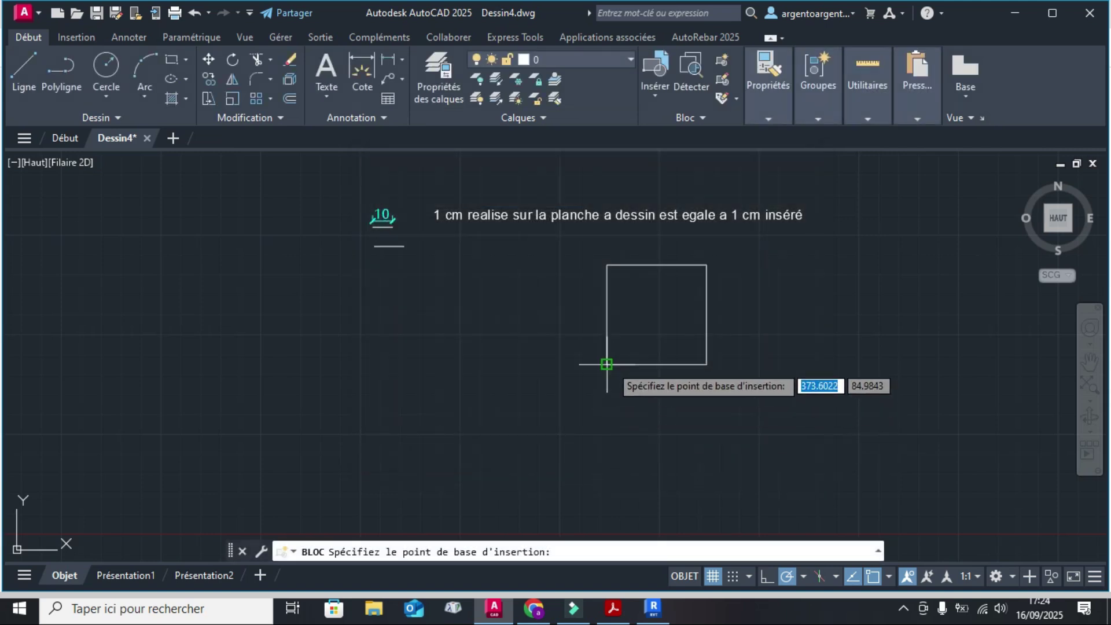
pyautogui.click(607, 364)
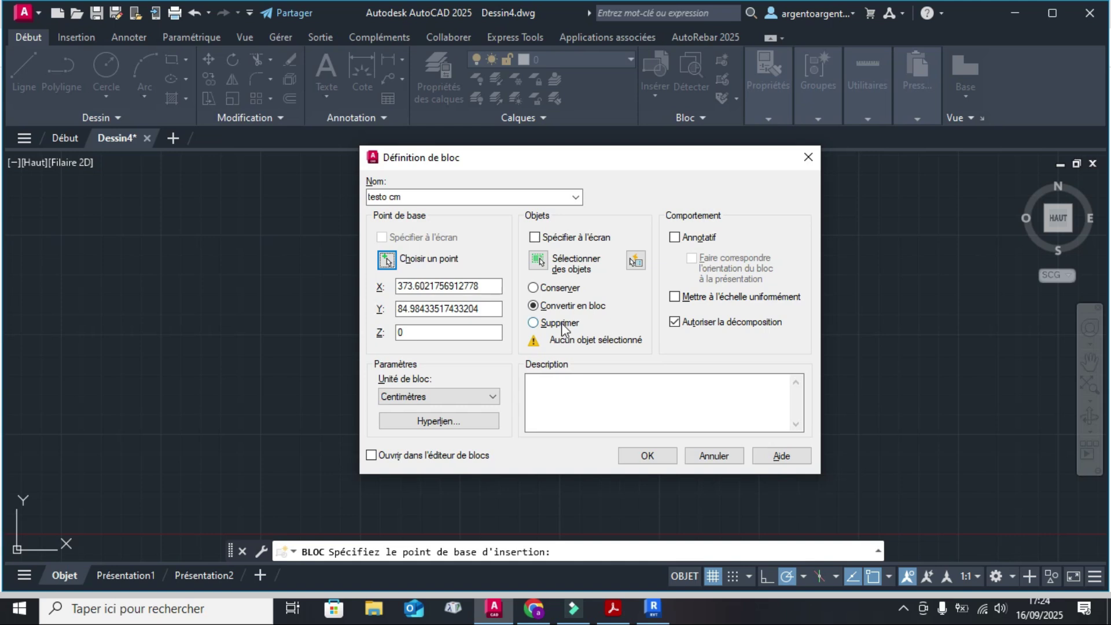
# Step: Add the square to the "testo cm" definition, create the block and check it by selecting the square
pyautogui.click(538, 262)
pyautogui.click(744, 418)
pyautogui.click(508, 250)
pyautogui.press('Return')
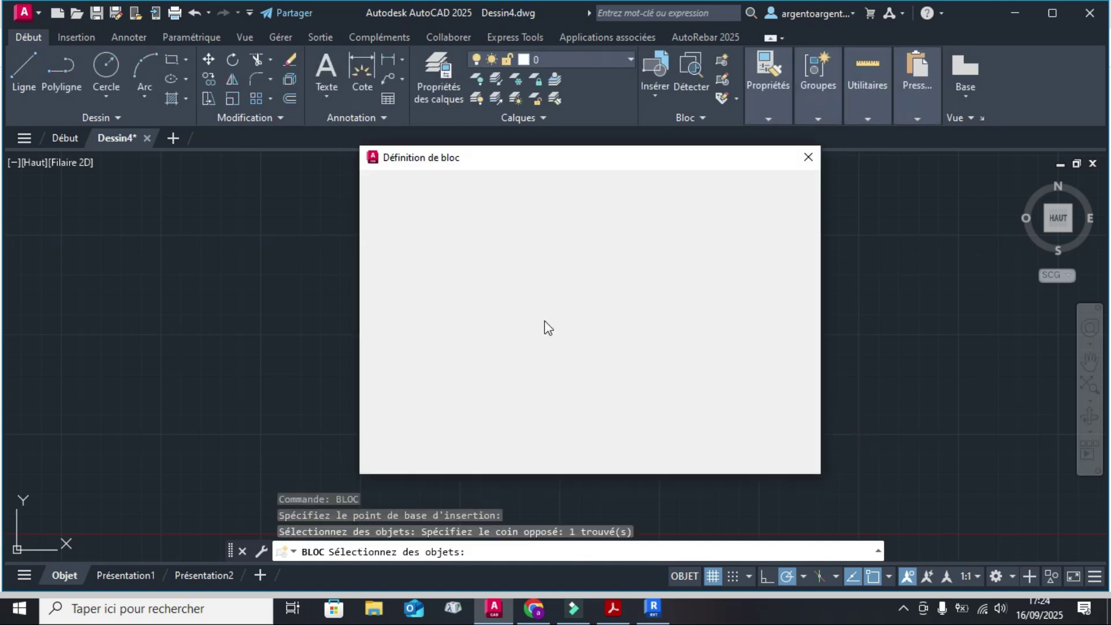
pyautogui.click(645, 455)
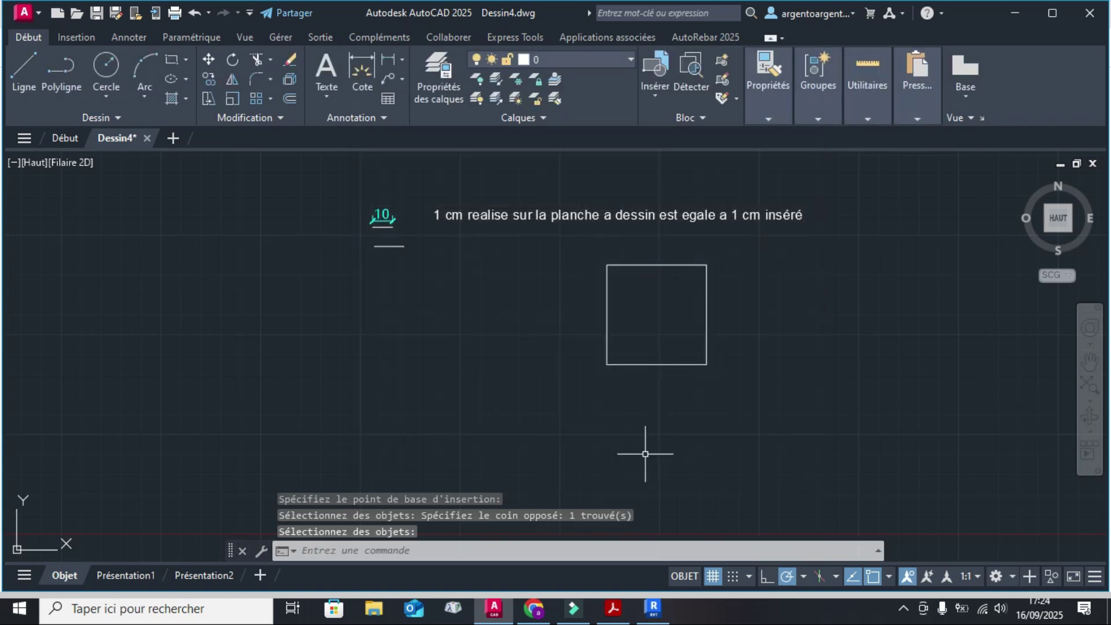
pyautogui.click(685, 364)
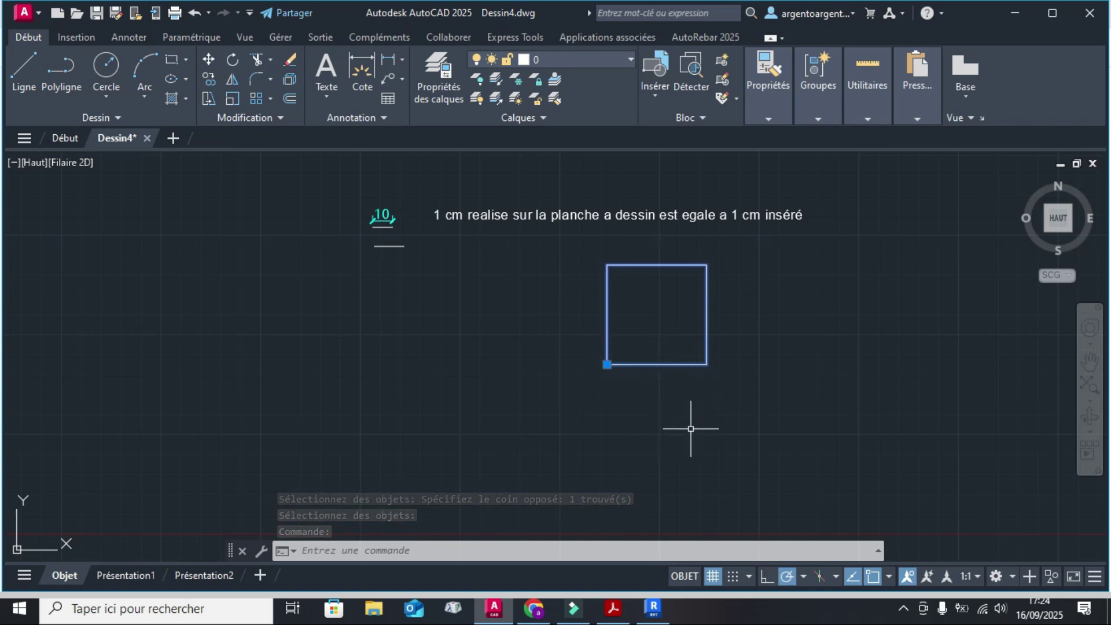
pyautogui.press('Escape')
# Step: Delete the square block from the drawing
pyautogui.click(756, 404)
pyautogui.click(560, 249)
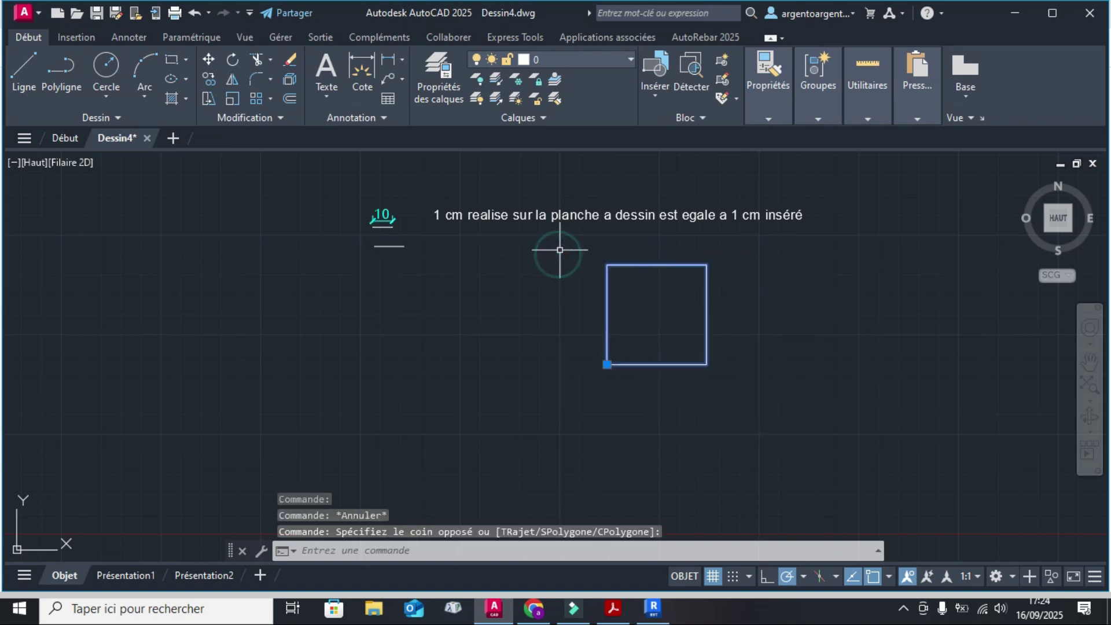
pyautogui.press('Delete')
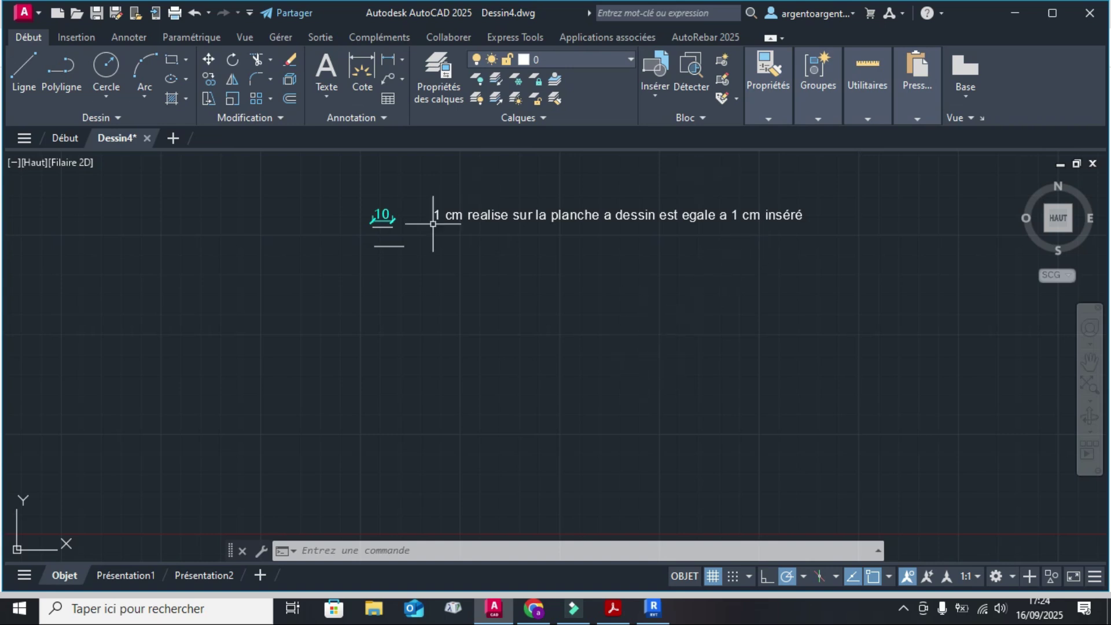
# Step: Copy the "1 cm realise sur la planche a dessin" note straight down to a spot below the original
pyautogui.click(494, 215)
pyautogui.press('Escape')
pyautogui.click(579, 218)
pyautogui.scroll(2, 546, 231)
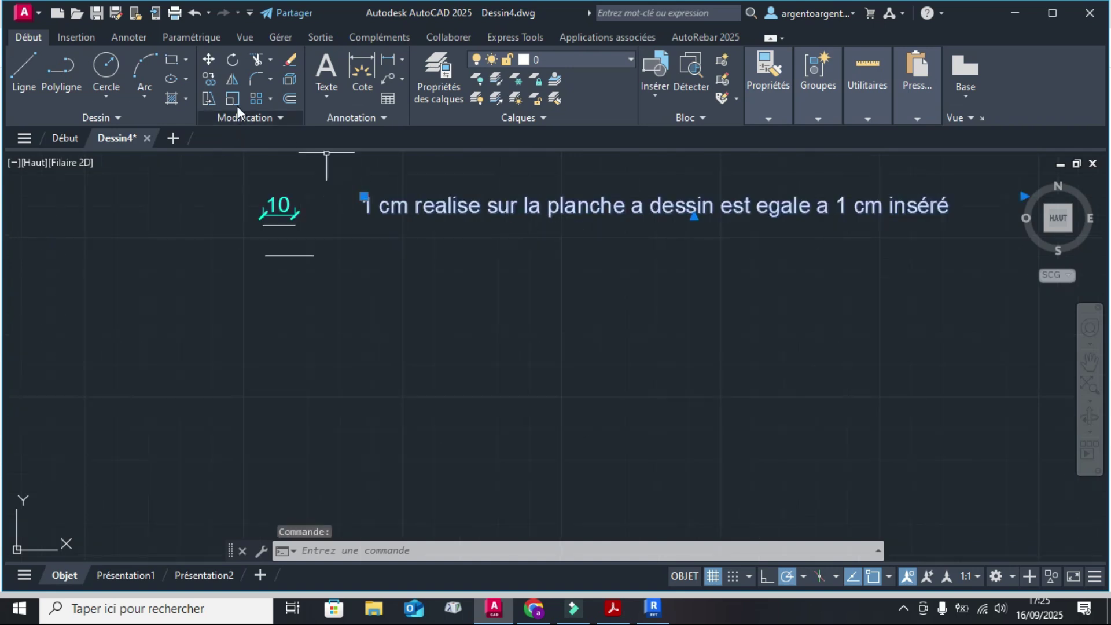
pyautogui.click(210, 79)
pyautogui.click(421, 221)
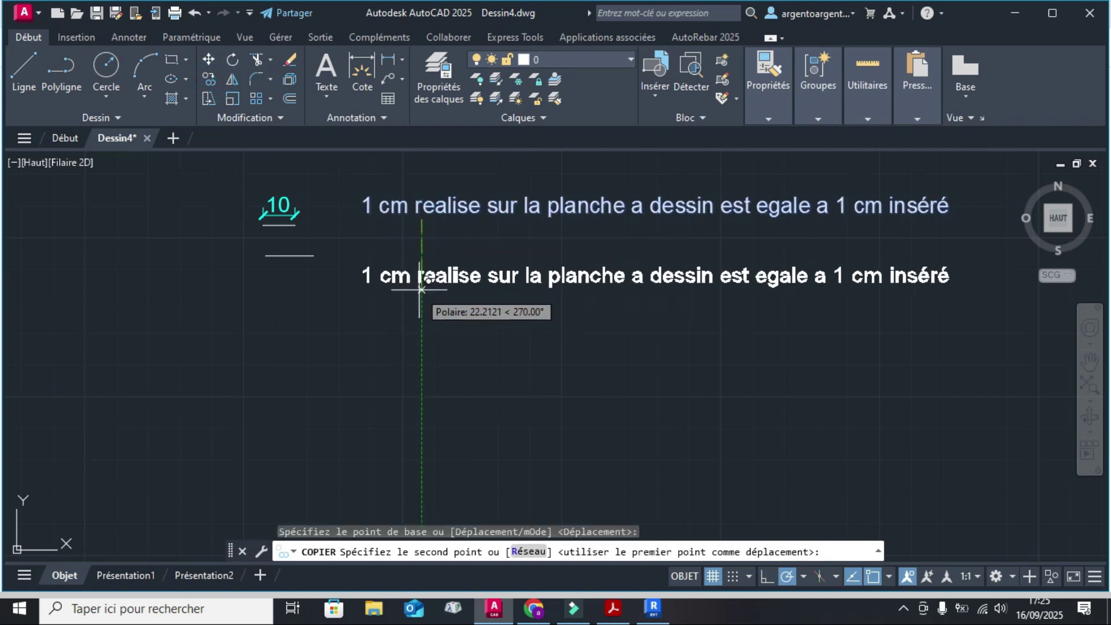
pyautogui.click(421, 290)
pyautogui.press('Escape')
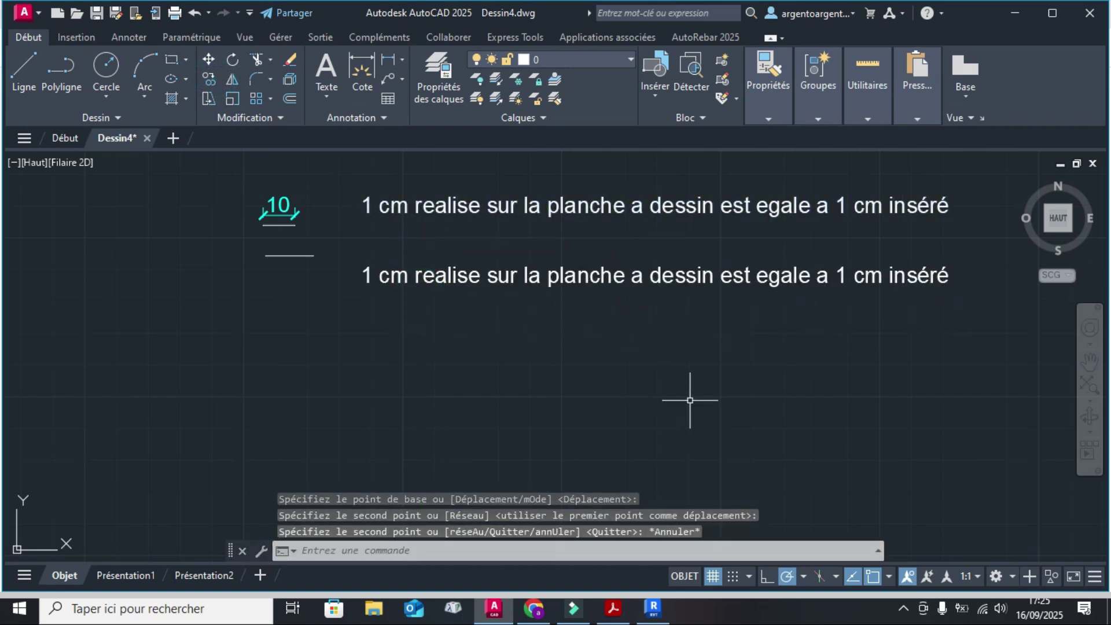
# Step: Replace the whole text of the copied note with "50 cm inséré"
pyautogui.doubleClick(476, 283)
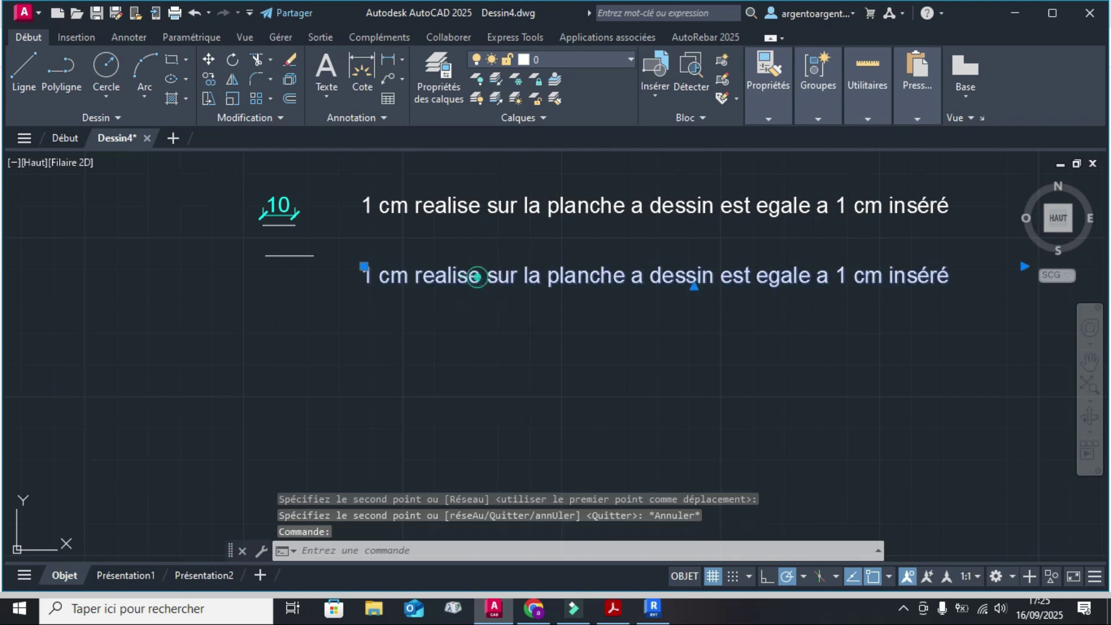
pyautogui.moveTo(956, 284); pyautogui.dragTo(365, 277)
pyautogui.press('Delete')
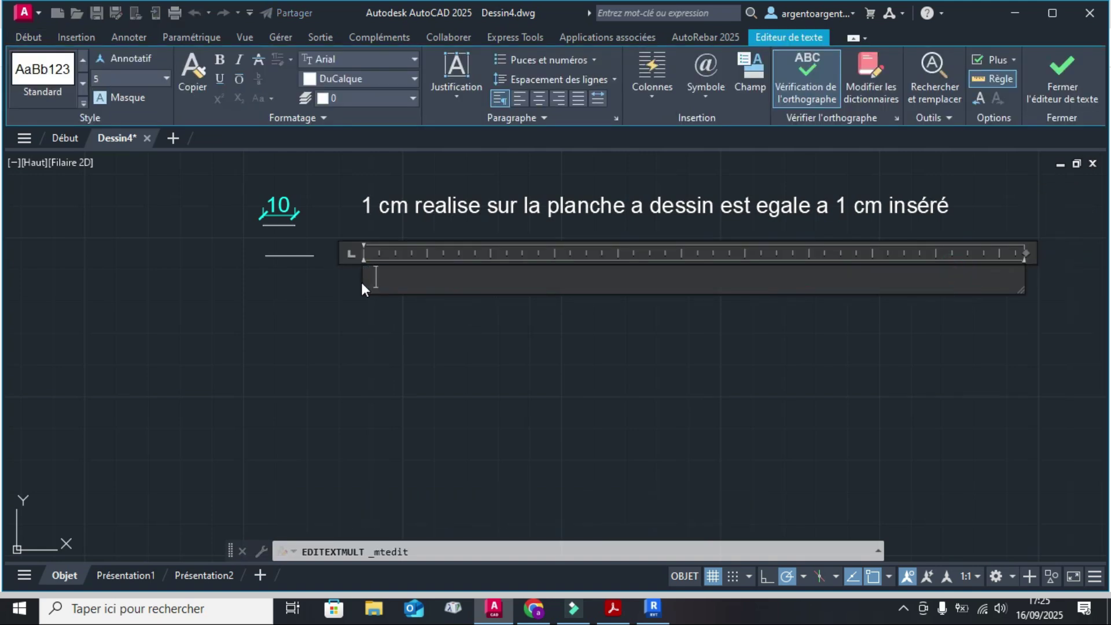
pyautogui.press('BackSpace')
pyautogui.press('BackSpace')
pyautogui.press('BackSpace')
pyautogui.press('BackSpace')
pyautogui.press('BackSpace')
pyautogui.press('BackSpace')
pyautogui.press('BackSpace')
pyautogui.press('BackSpace')
pyautogui.press('BackSpace')
pyautogui.press('BackSpace')
pyautogui.press('BackSpace')
pyautogui.press('BackSpace')
pyautogui.press('BackSpace')
pyautogui.press('BackSpace')
pyautogui.press('BackSpace')
pyautogui.press('BackSpace')
pyautogui.press('BackSpace')
pyautogui.press('BackSpace')
pyautogui.press('BackSpace')
pyautogui.press('BackSpace')
pyautogui.write('50 cm inéré')
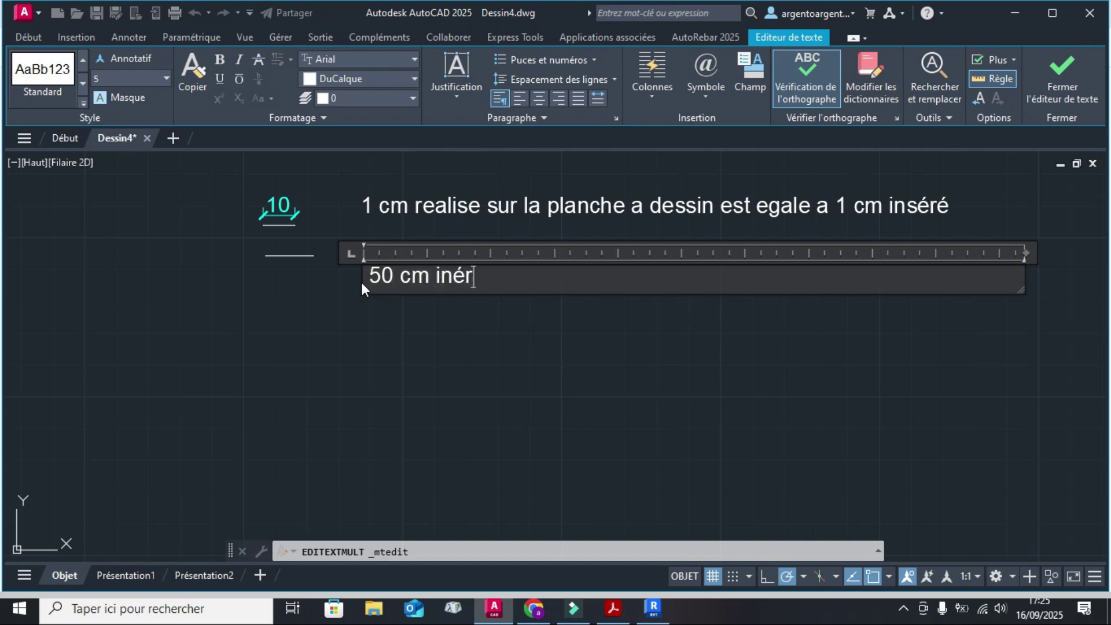
pyautogui.press('BackSpace')
pyautogui.press('BackSpace')
pyautogui.press('BackSpace')
pyautogui.write('séré')
pyautogui.click(401, 330)
# Step: Move the "50 cm inséré" note horizontally so it ends in line with the end of the note above
pyautogui.click(405, 276)
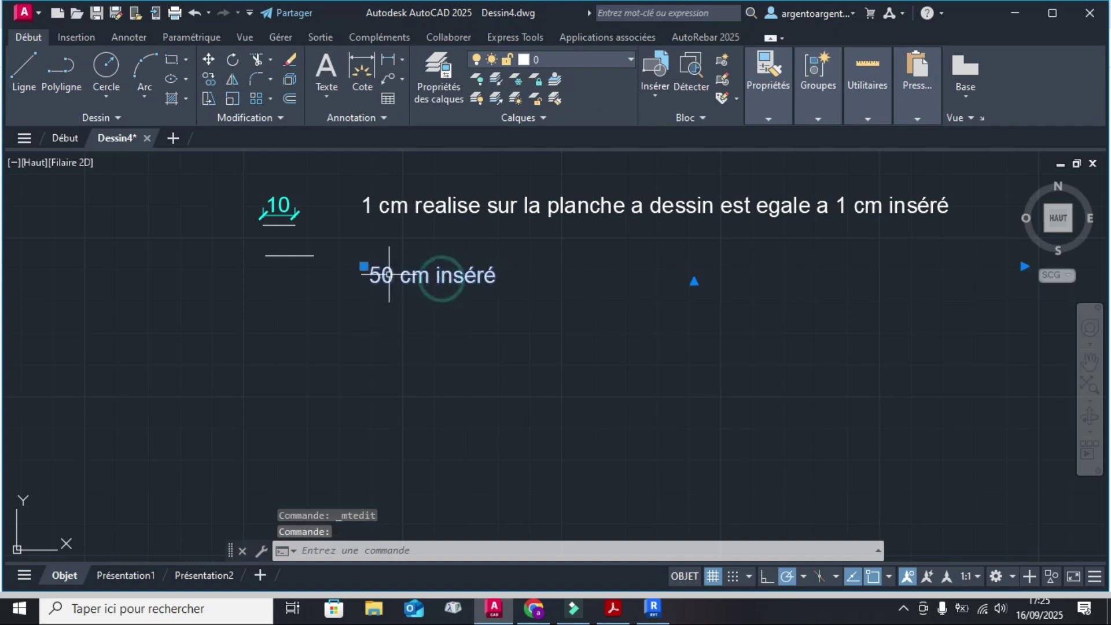
pyautogui.click(364, 266)
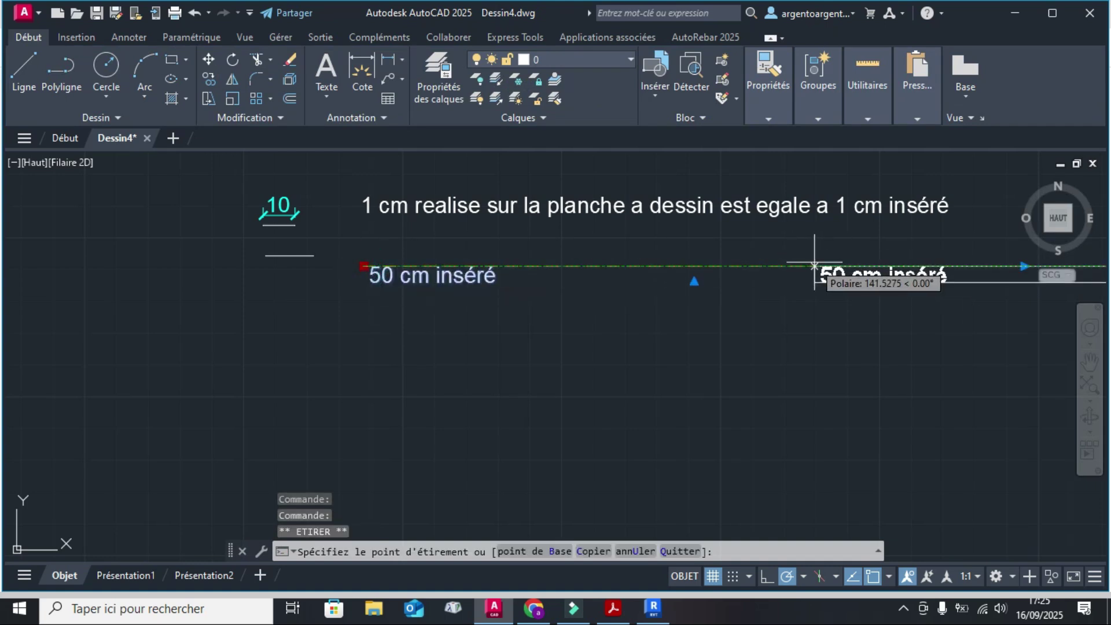
pyautogui.click(814, 267)
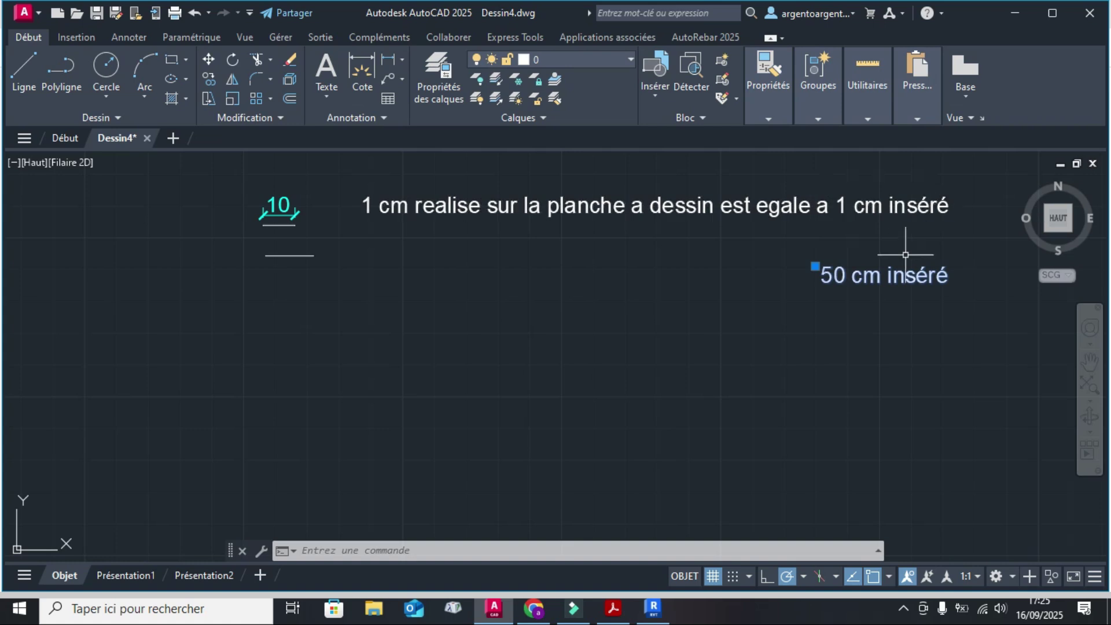
pyautogui.press('Escape')
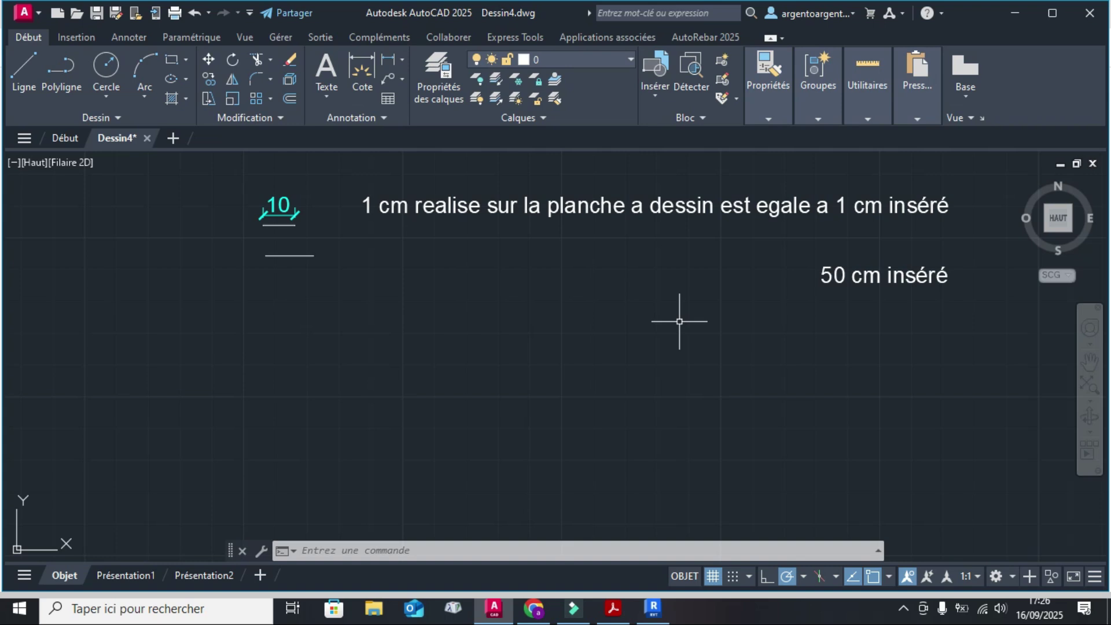
# Step: Insert the "testo cm" block with INSERCLASSIQUE at scale 1 and rotation 0, placing it below the notes
pyautogui.write('inserclass')
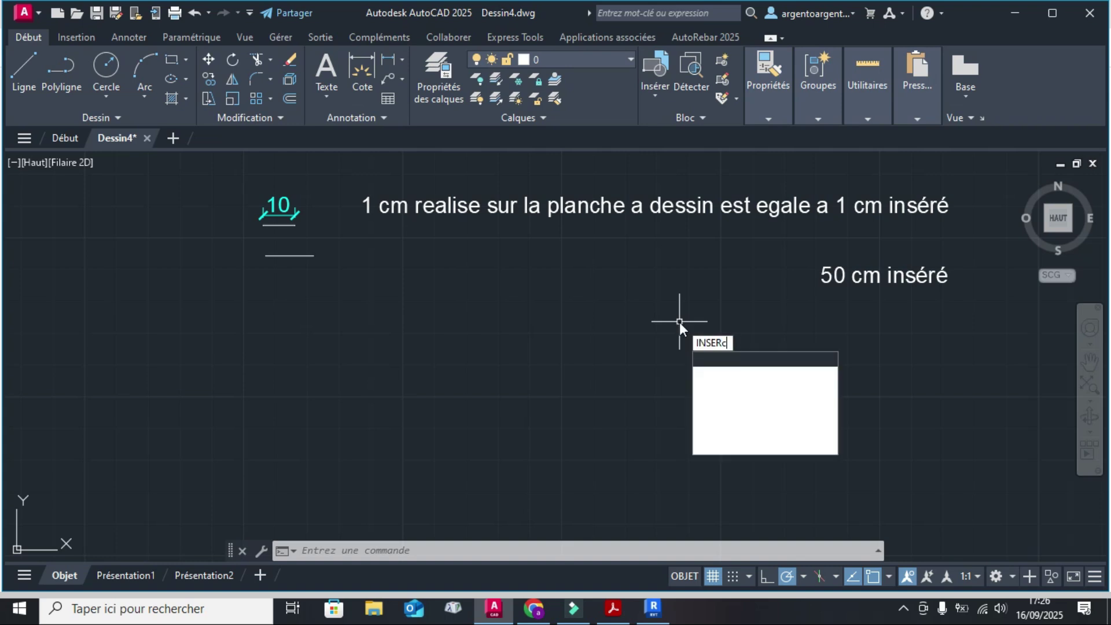
pyautogui.press('Return')
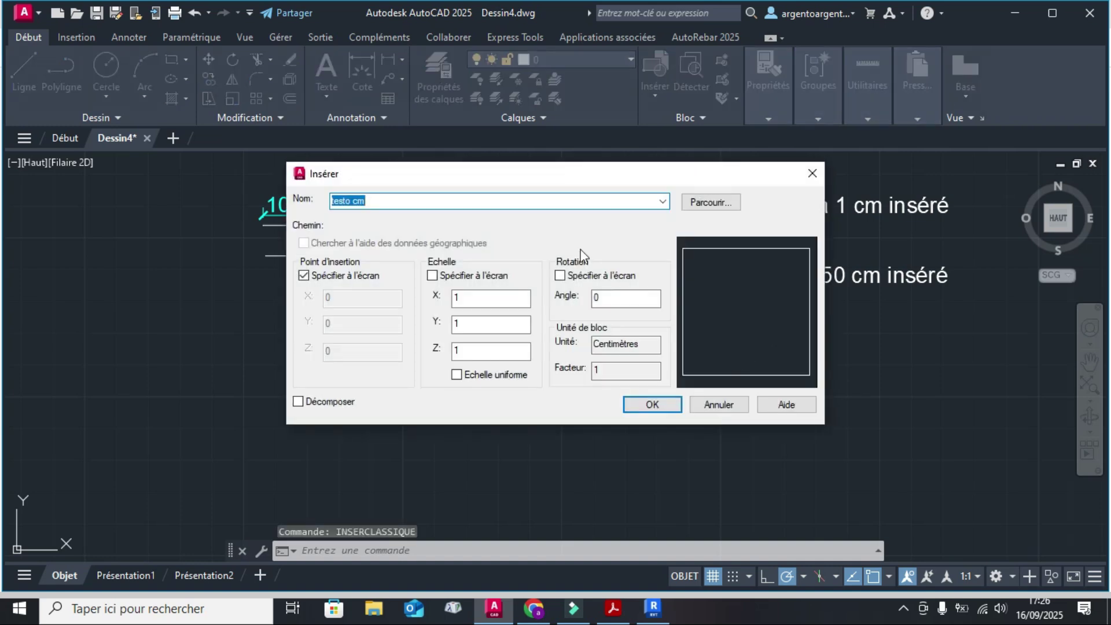
pyautogui.moveTo(592, 178); pyautogui.dragTo(655, 166)
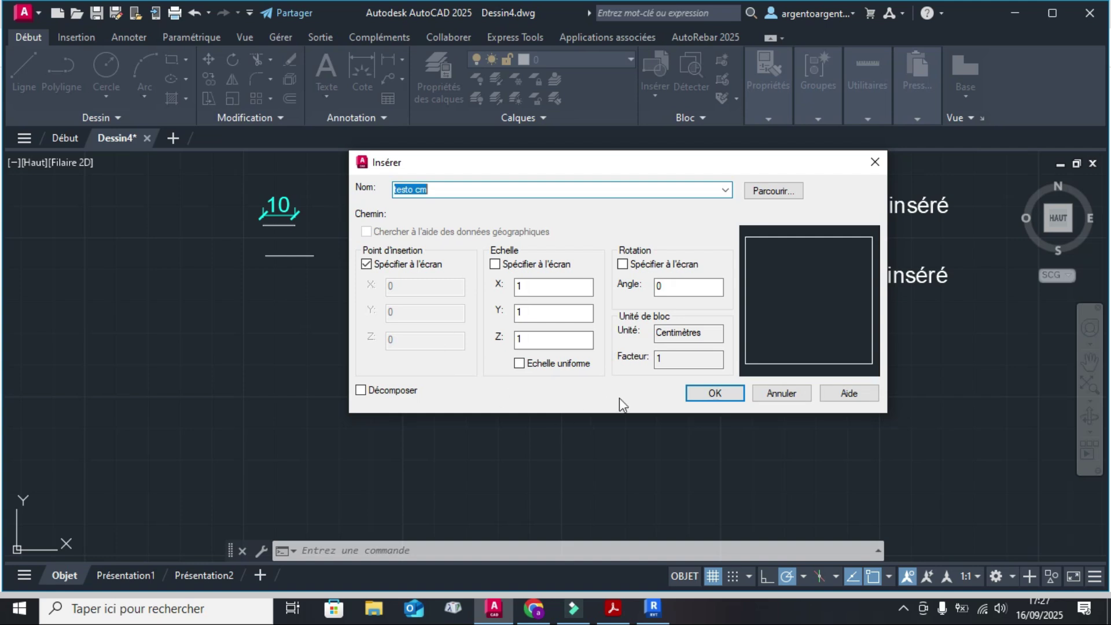
pyautogui.click(721, 392)
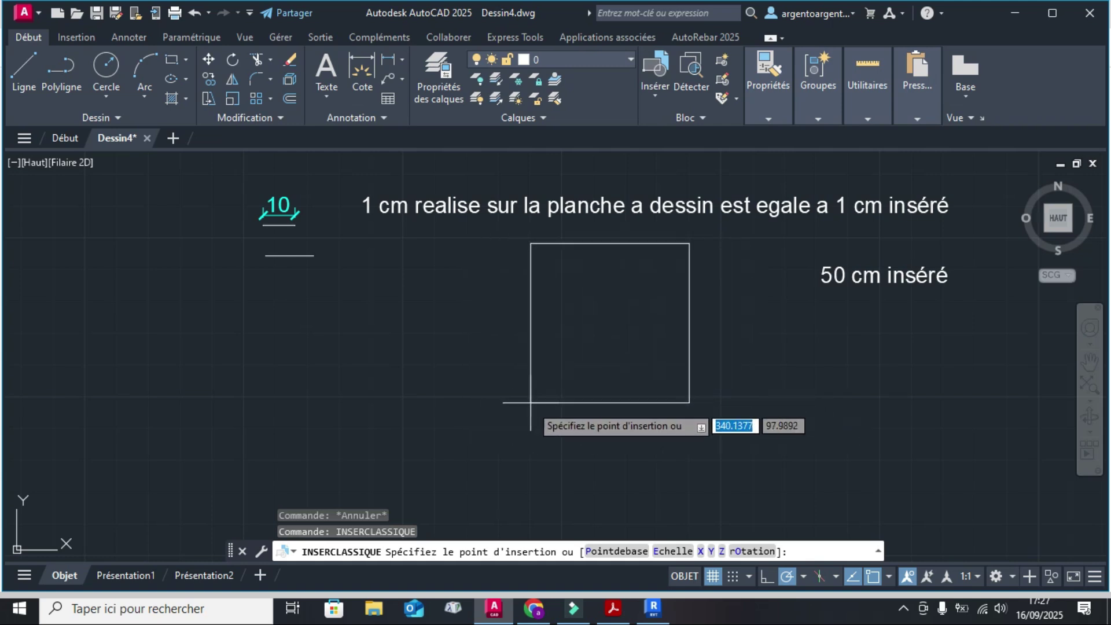
pyautogui.click(474, 433)
pyautogui.moveTo(708, 457); pyautogui.dragTo(716, 418, button='middle')
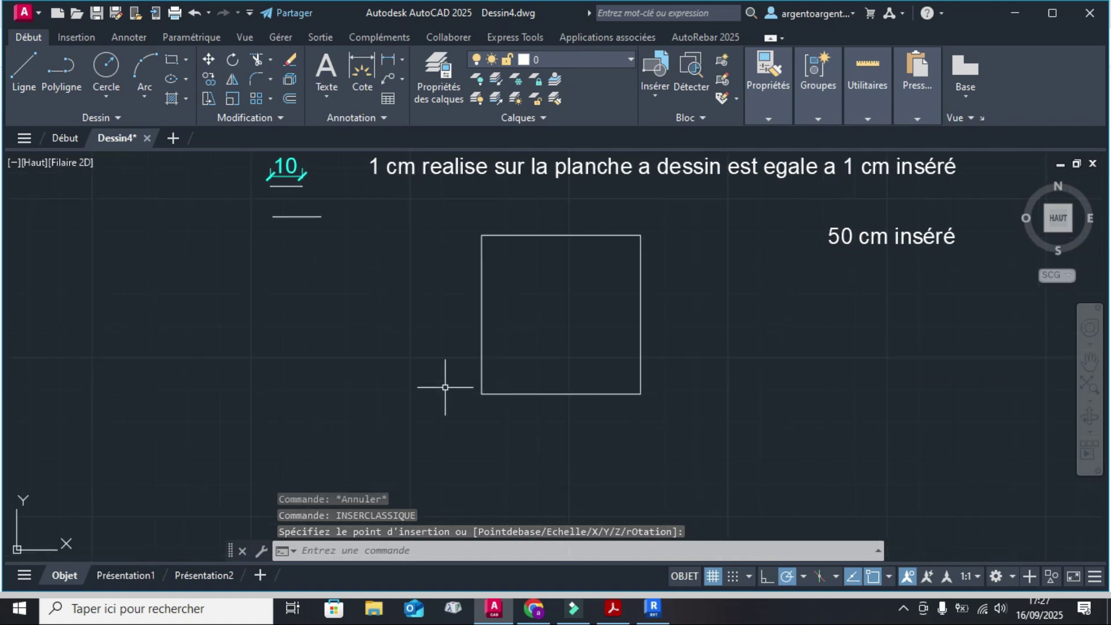
# Step: Add linear dimensions for the inserted square's width below it and its height along its left side
pyautogui.click(386, 57)
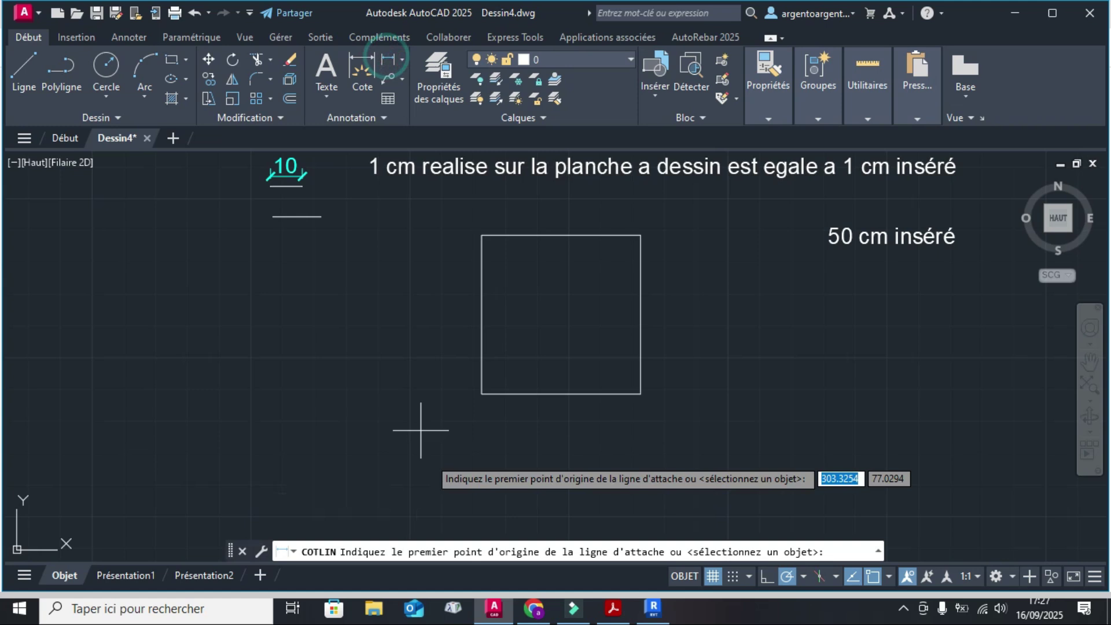
pyautogui.click(481, 394)
pyautogui.click(640, 394)
pyautogui.click(641, 444)
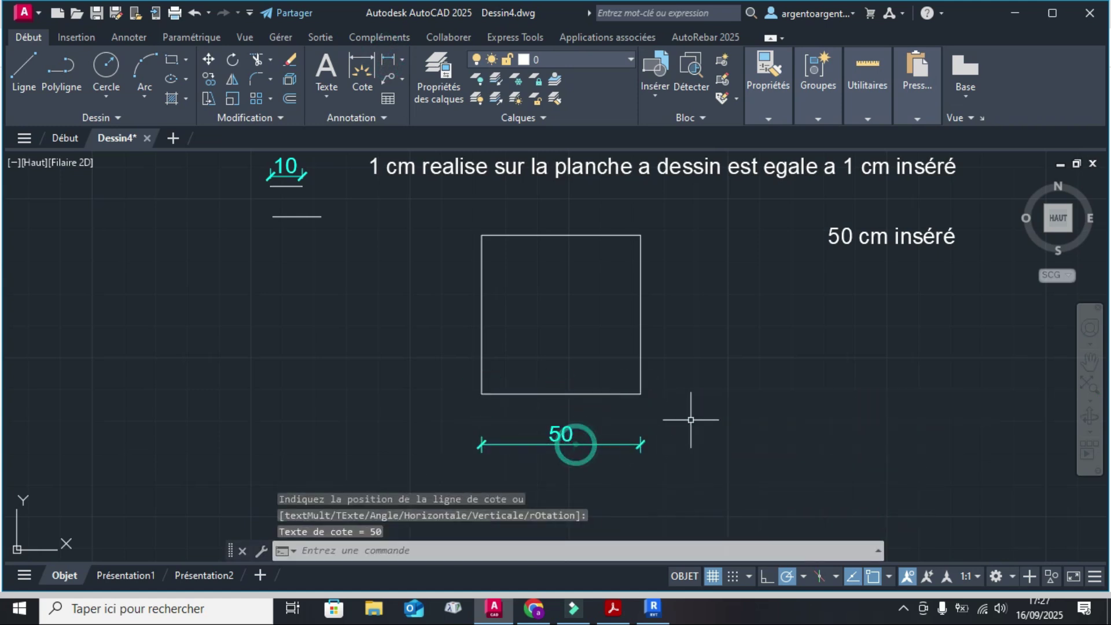
pyautogui.click(388, 59)
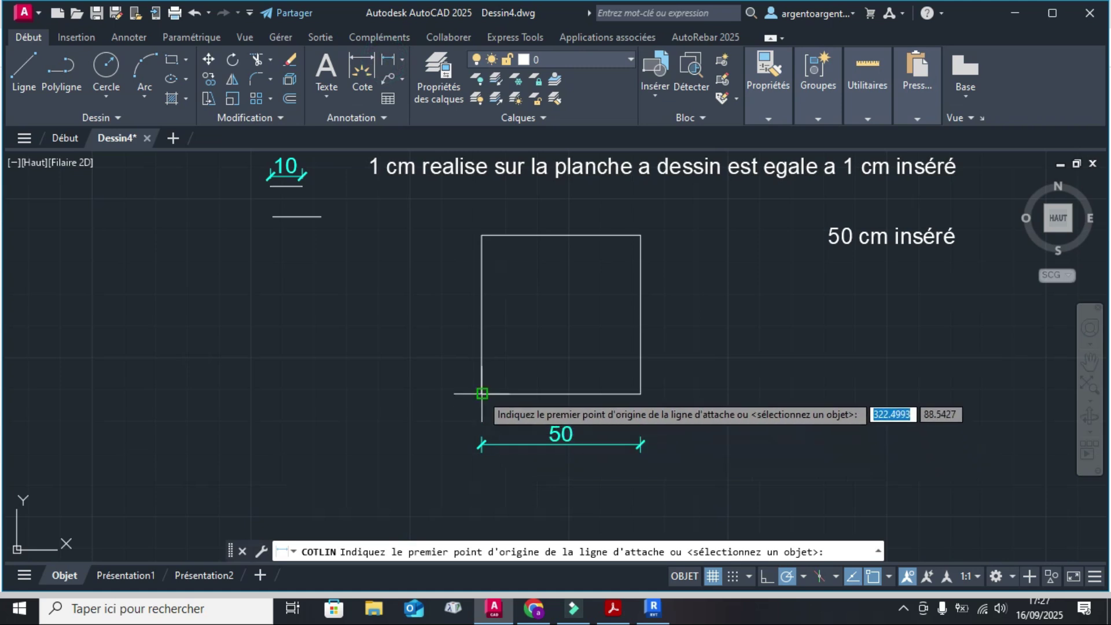
pyautogui.click(481, 393)
pyautogui.click(481, 235)
pyautogui.click(417, 284)
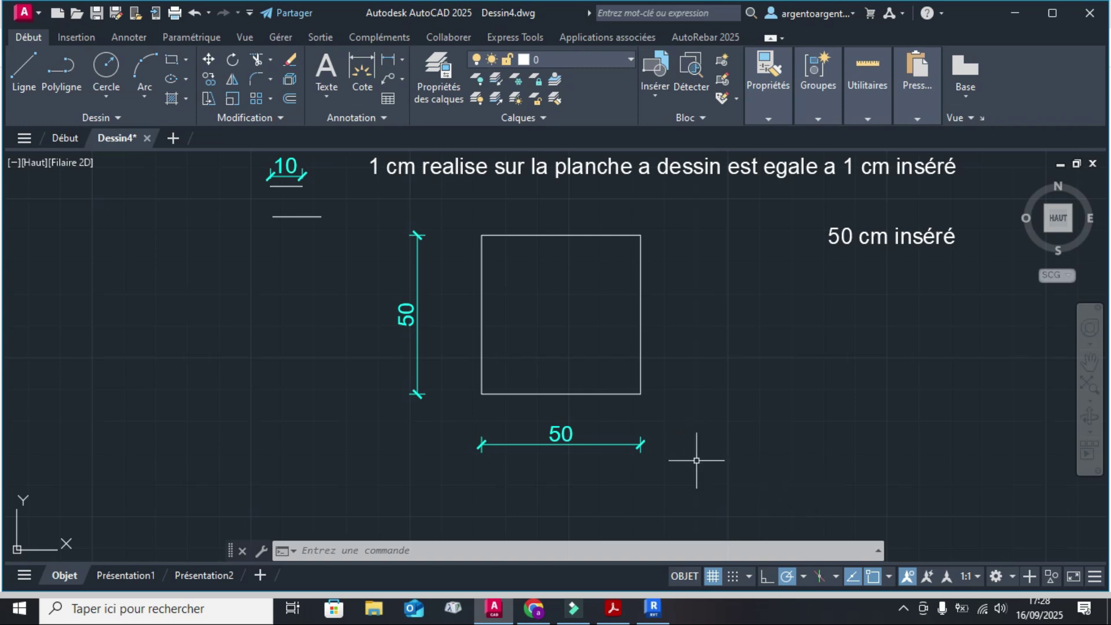
# Step: Delete the inserted square block together with its two dimensions
pyautogui.click(682, 476)
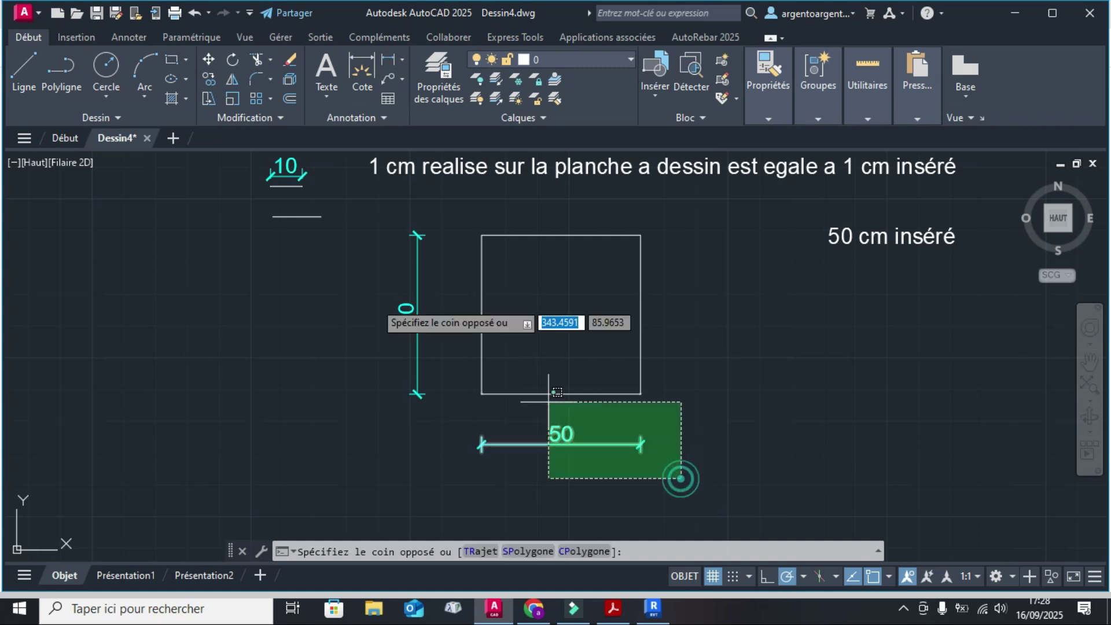
pyautogui.click(408, 268)
pyautogui.press('Delete')
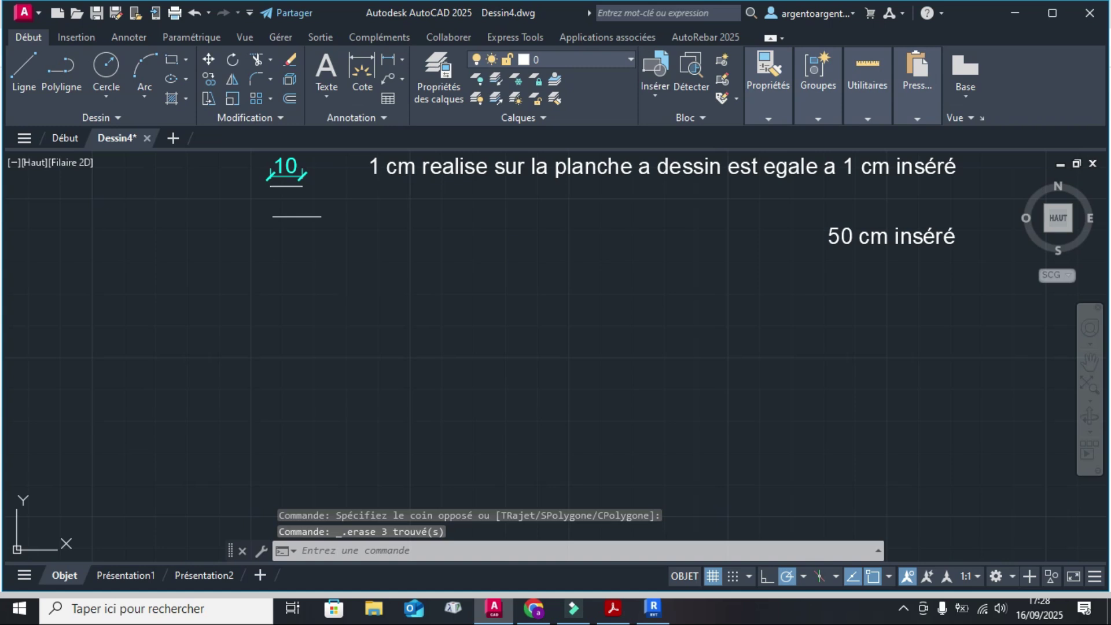
# Step: Set the insertion scale units to Millimètres with the UNITES command
pyautogui.write('unites')
pyautogui.press('Return')
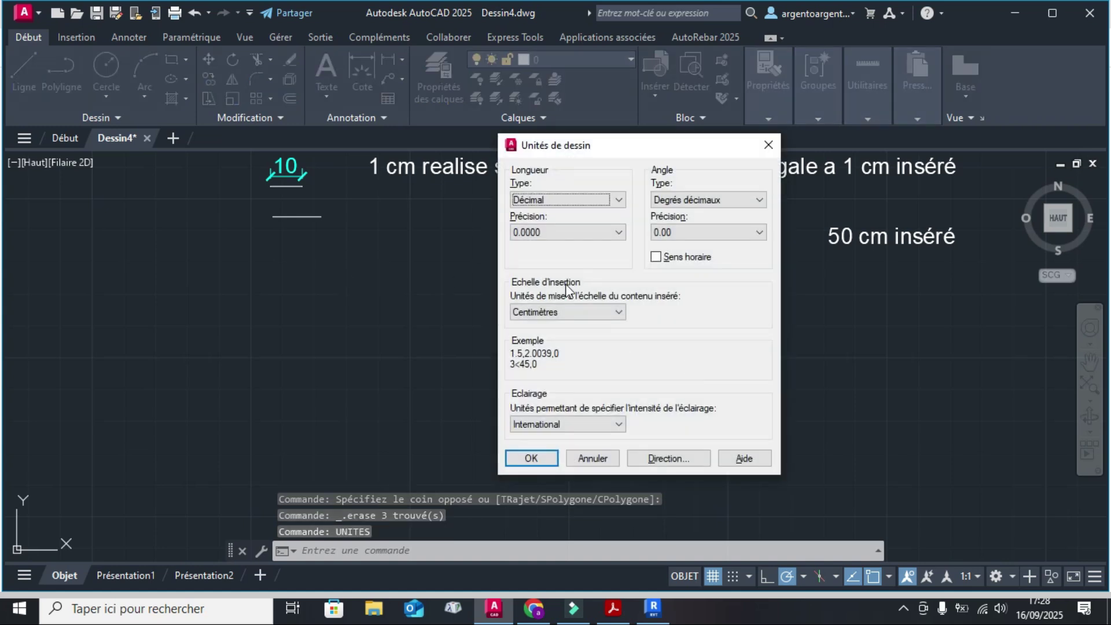
pyautogui.click(580, 313)
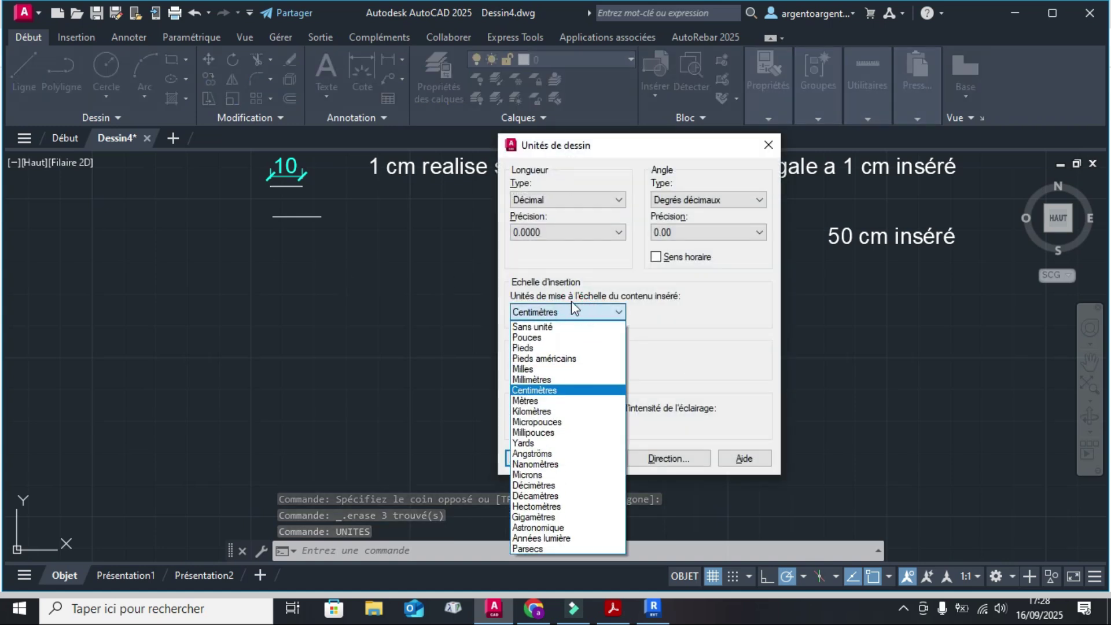
pyautogui.click(556, 379)
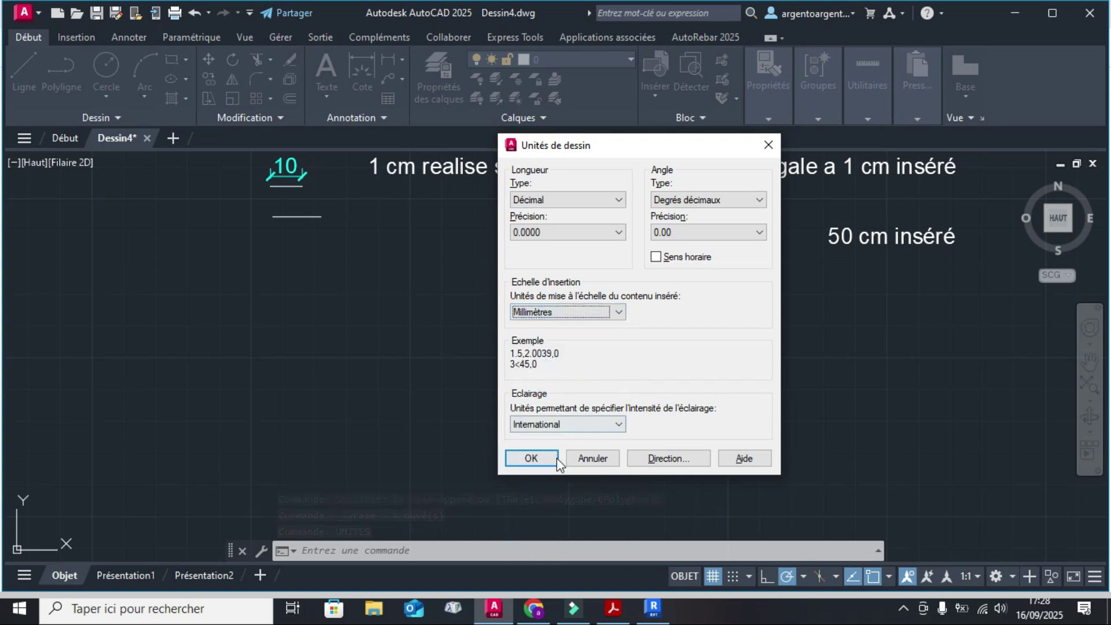
pyautogui.click(531, 458)
# Step: Copy both explanatory notes together to the empty area below the originals
pyautogui.scroll(-2, 576, 334)
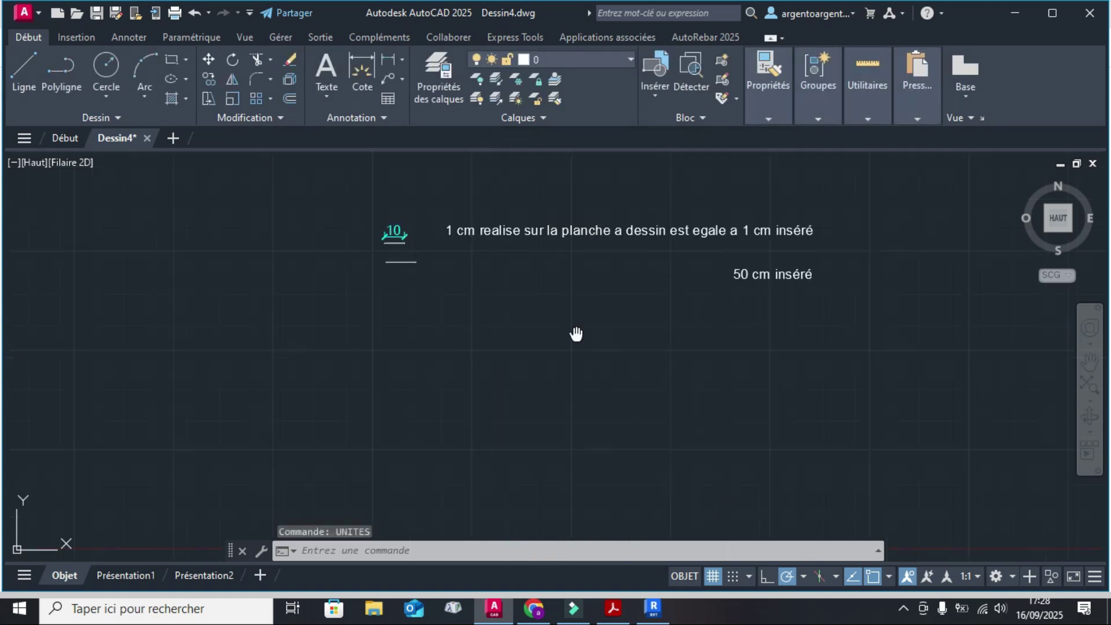
pyautogui.moveTo(580, 300); pyautogui.dragTo(598, 314, button='middle')
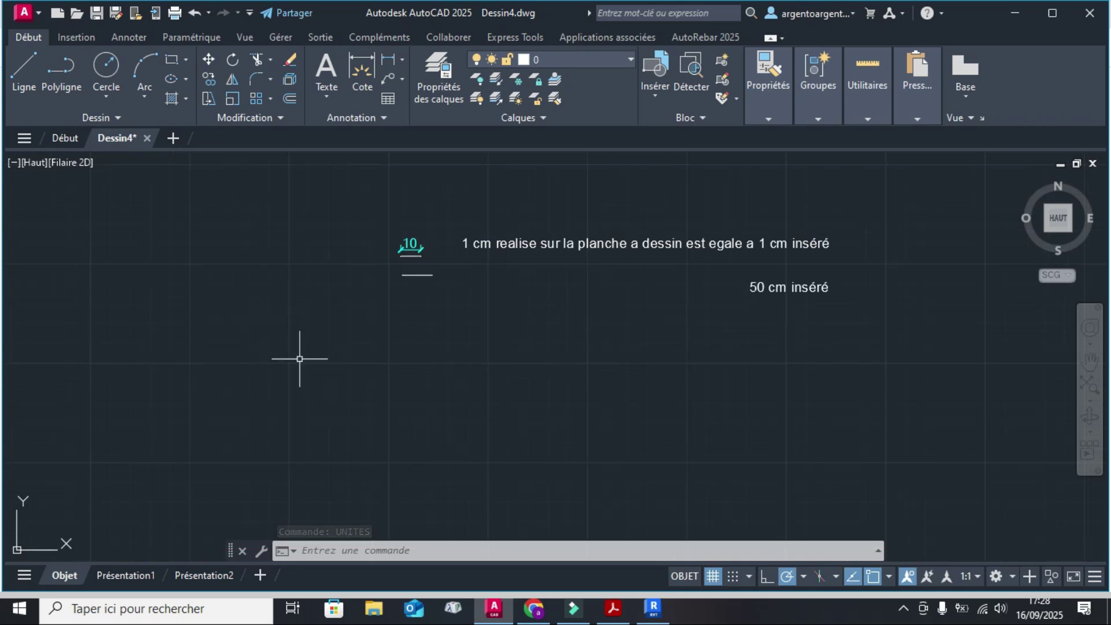
pyautogui.moveTo(600, 352); pyautogui.dragTo(589, 334, button='middle')
pyautogui.click(825, 277)
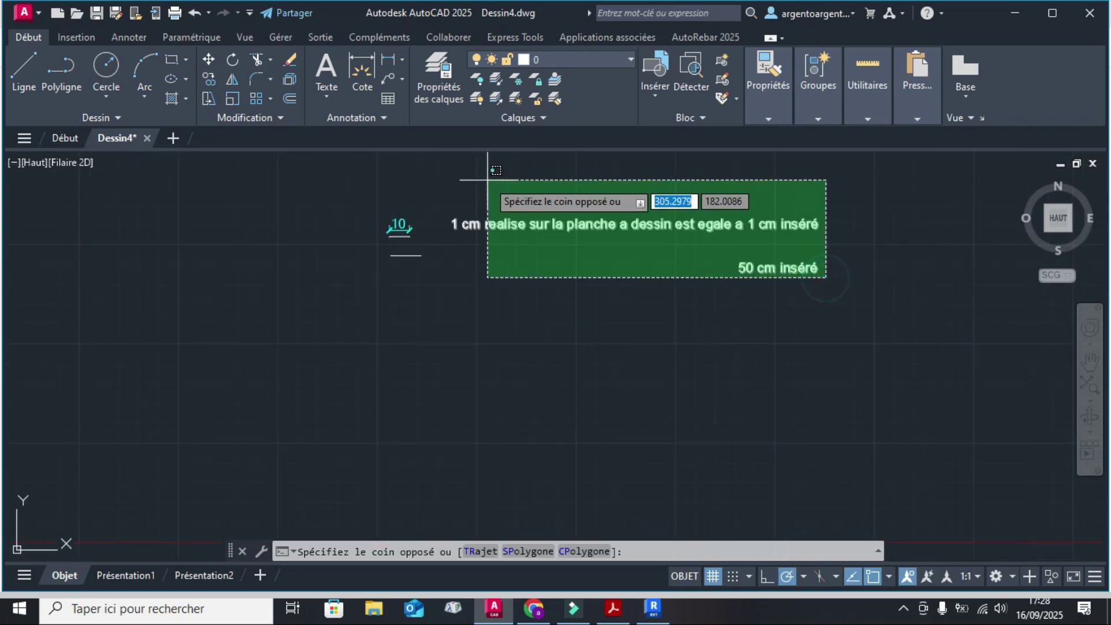
pyautogui.click(487, 180)
pyautogui.click(210, 78)
pyautogui.click(607, 260)
pyautogui.click(602, 367)
pyautogui.press('Return')
pyautogui.press('Escape')
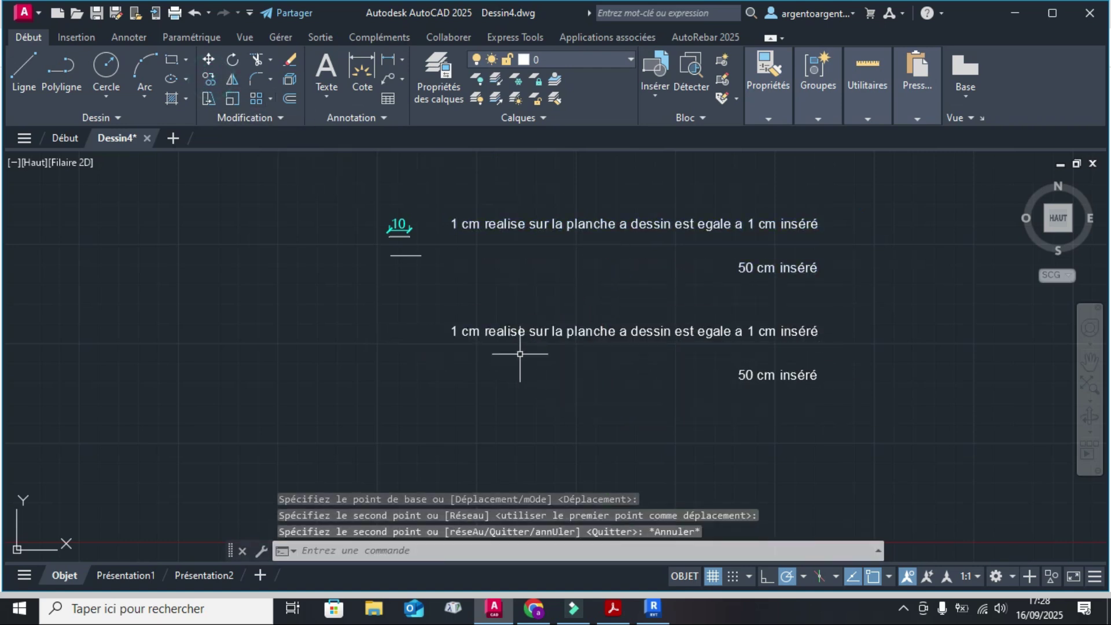
# Step: Edit the copied long note so it ends with "1 mm ou 0.10 cm inséré" instead of a 1 cm equivalence
pyautogui.scroll(2, 519, 355)
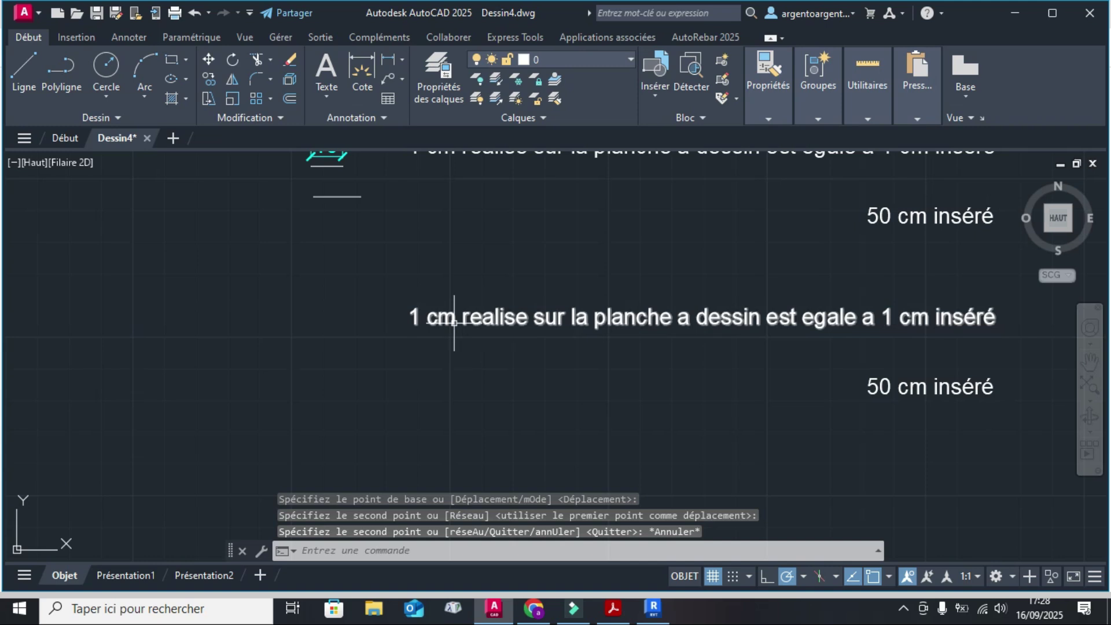
pyautogui.moveTo(849, 349); pyautogui.dragTo(769, 359, button='middle')
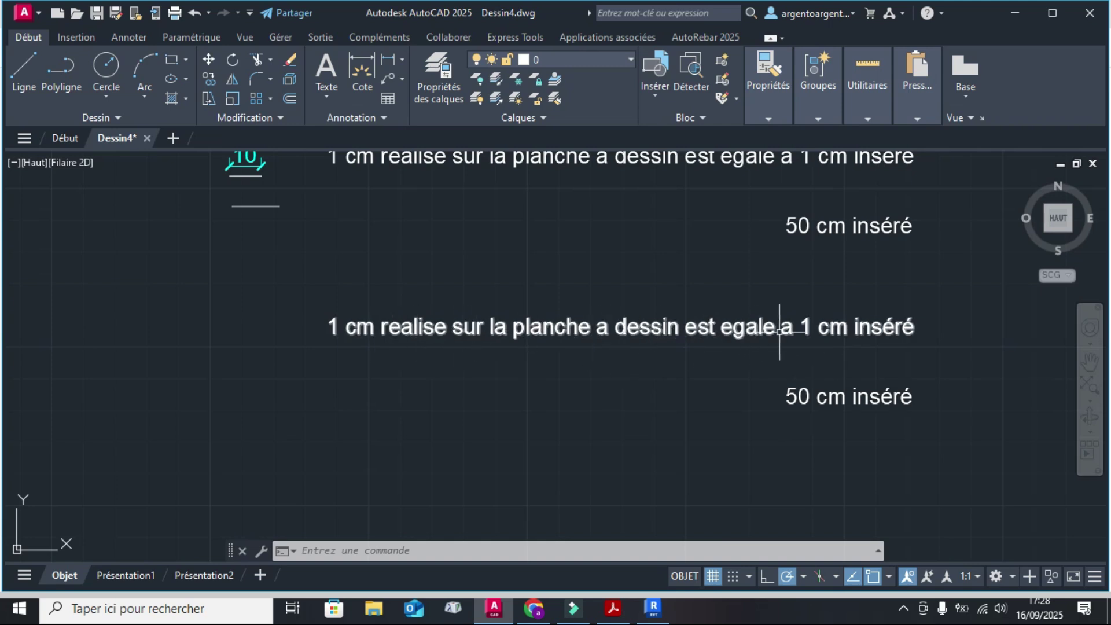
pyautogui.click(828, 327)
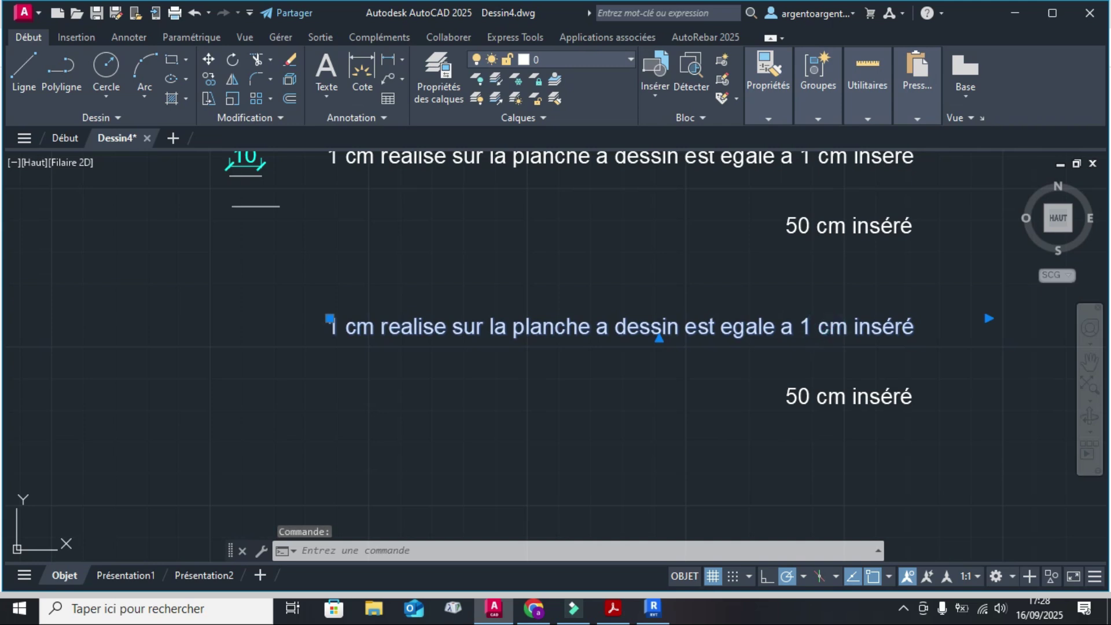
pyautogui.doubleClick(825, 329)
pyautogui.doubleClick(821, 330)
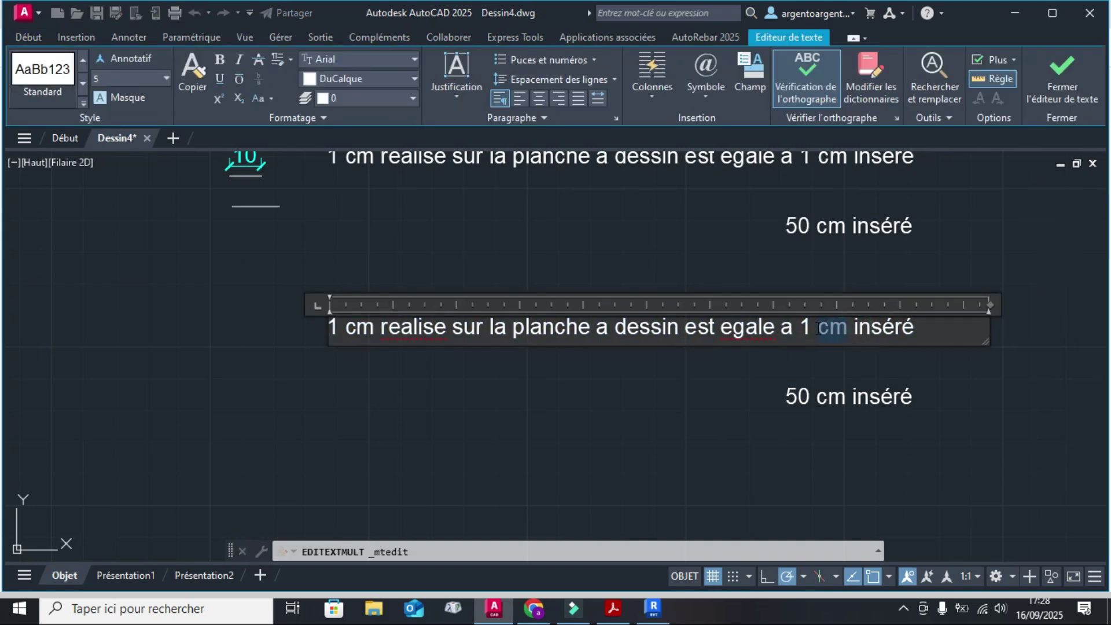
pyautogui.write('mm ou')
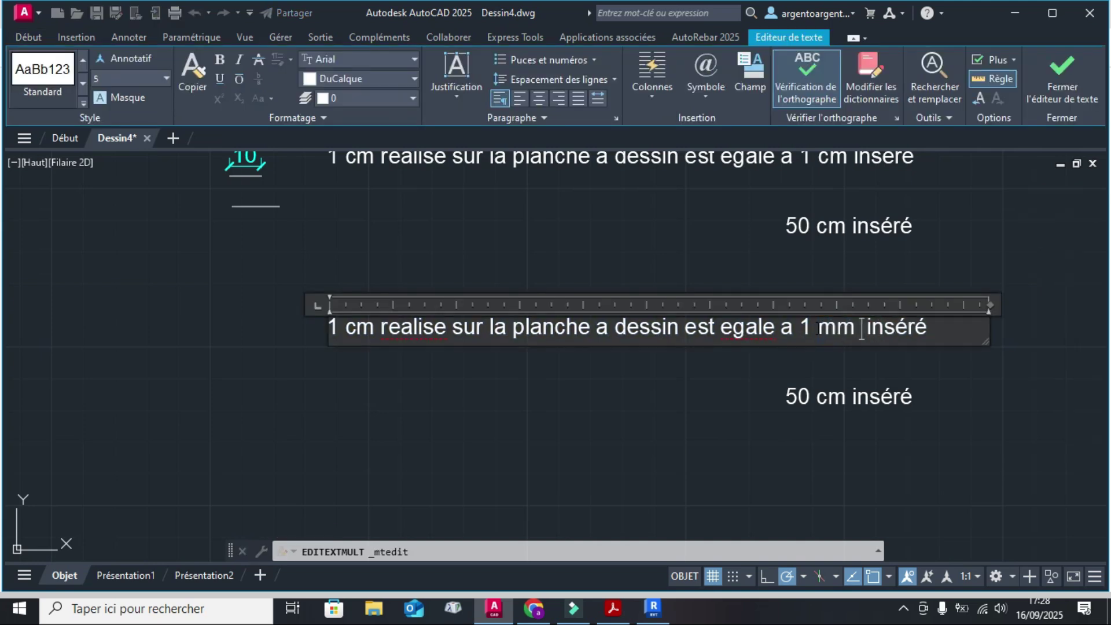
pyautogui.write(' 0 ')
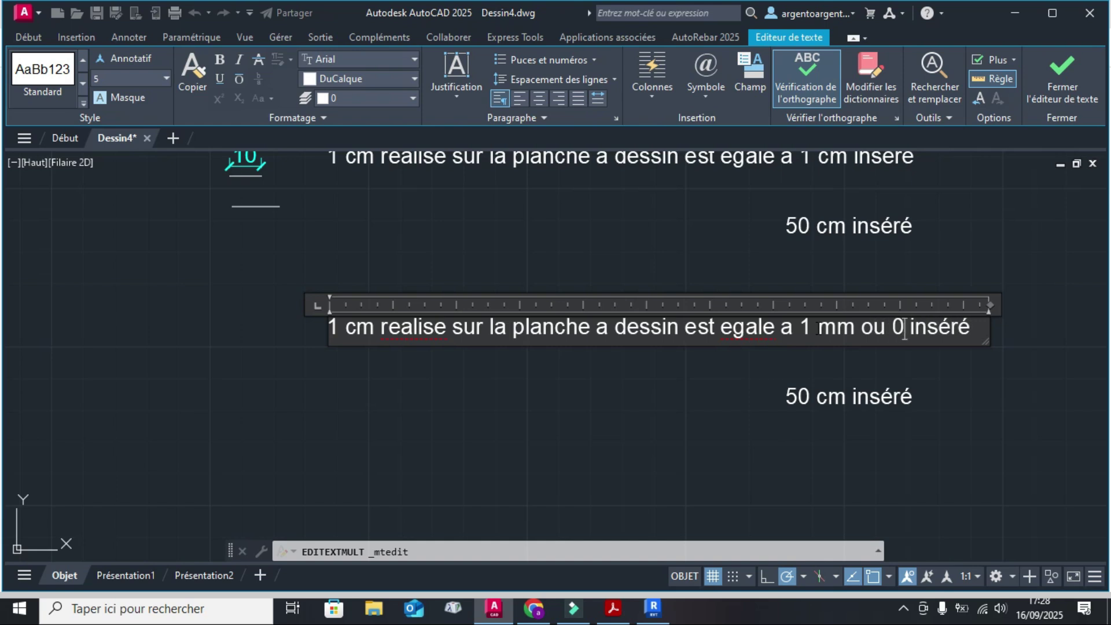
pyautogui.write('.1')
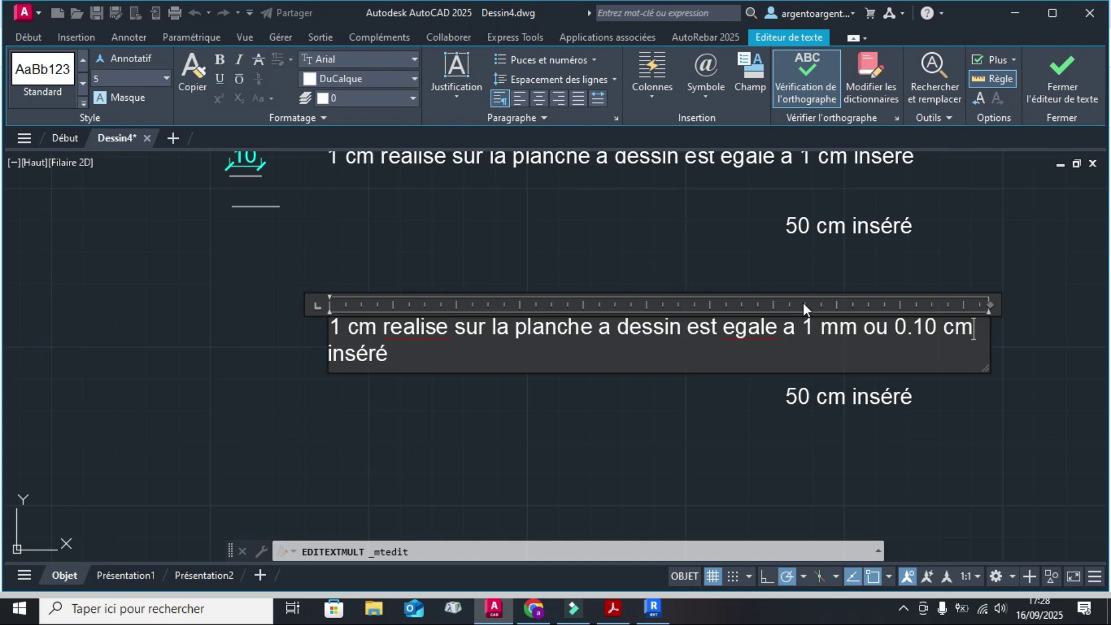
pyautogui.click(557, 417)
# Step: Move the copied "50 cm inséré" note slightly up and to the right, beneath the end of the edited note
pyautogui.moveTo(649, 406); pyautogui.dragTo(615, 365, button='middle')
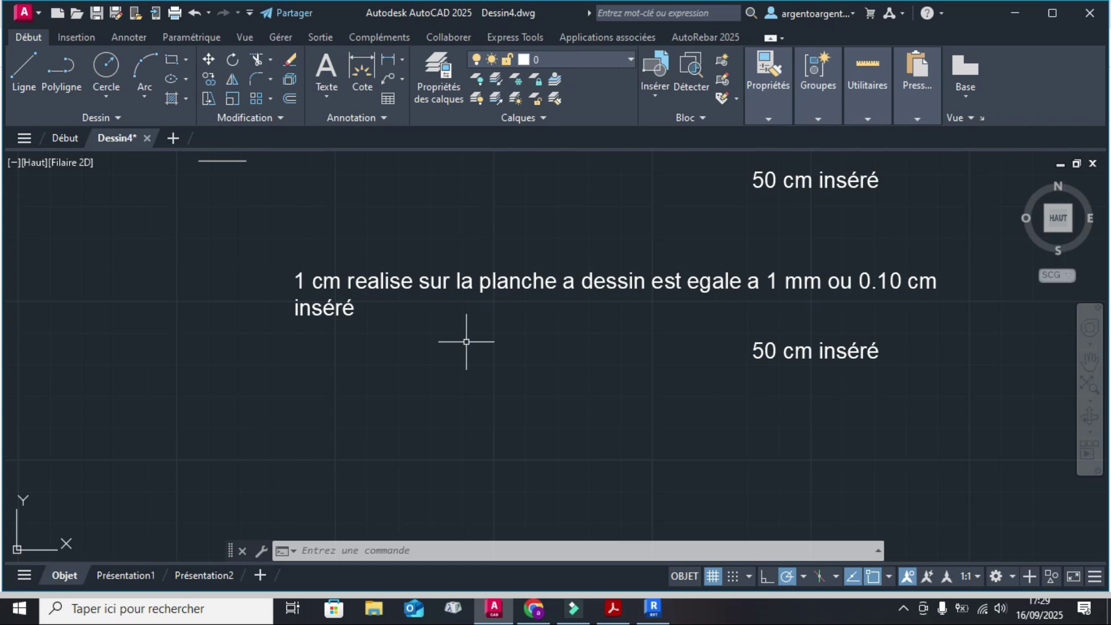
pyautogui.click(850, 351)
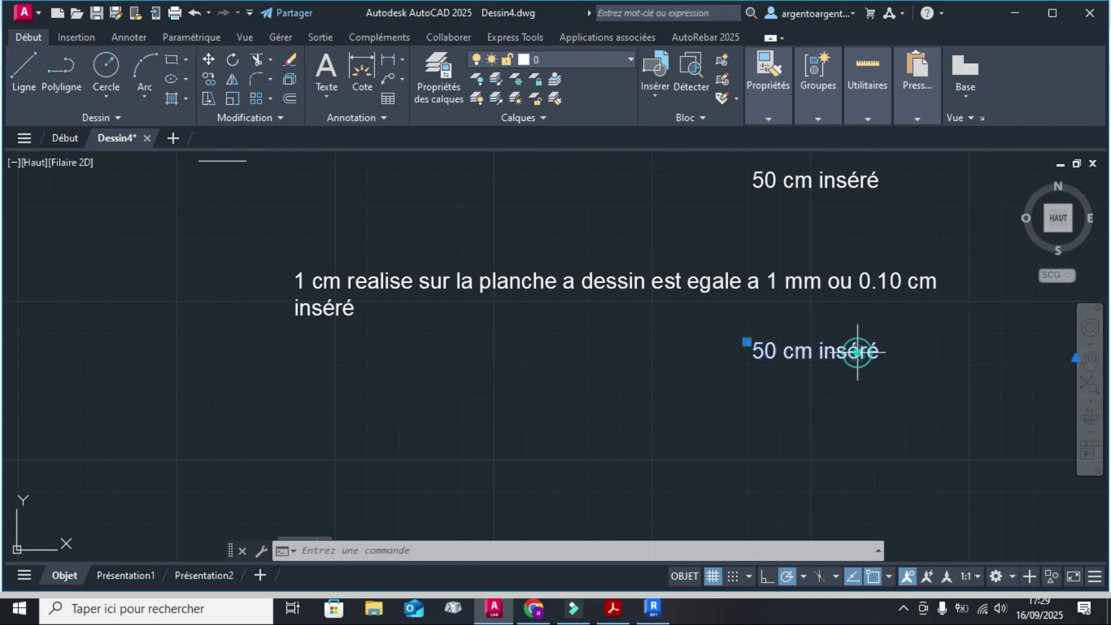
pyautogui.click(747, 342)
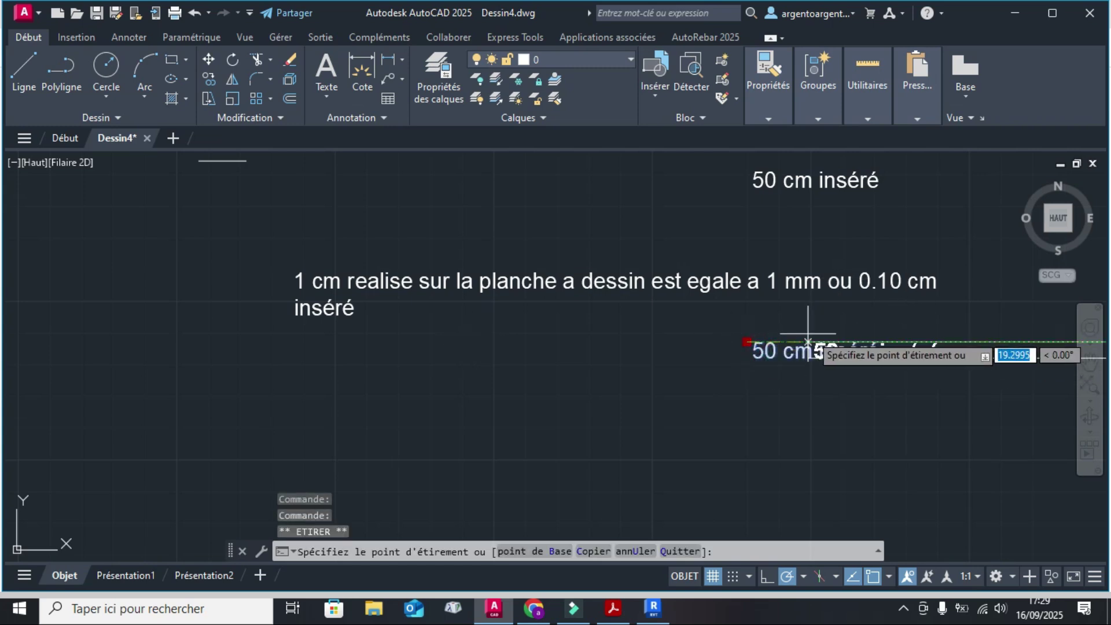
pyautogui.click(798, 332)
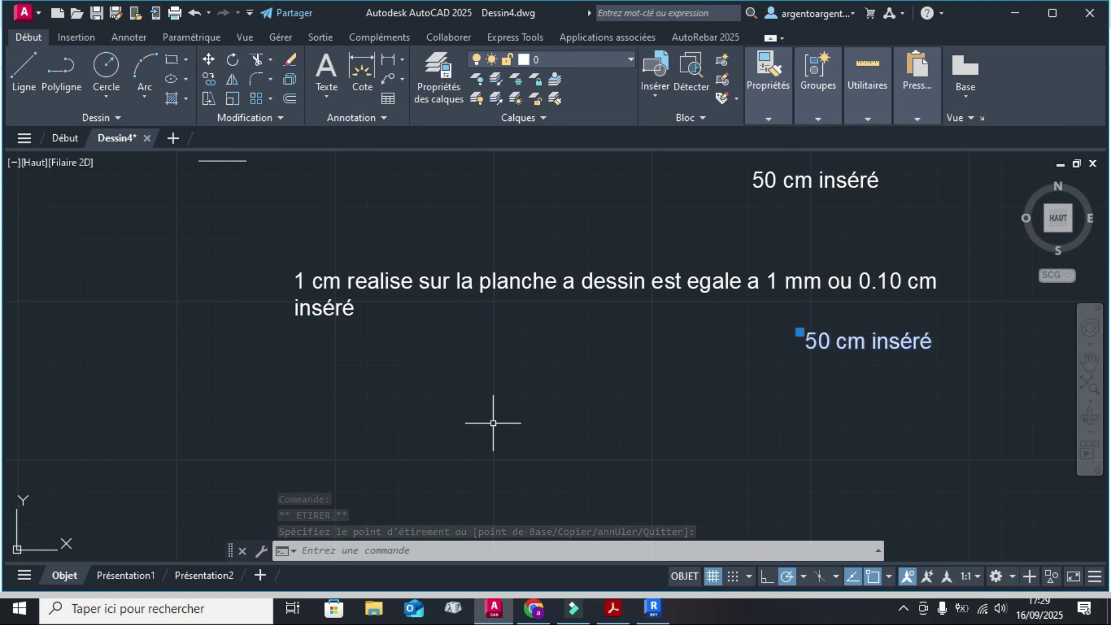
pyautogui.press('Escape')
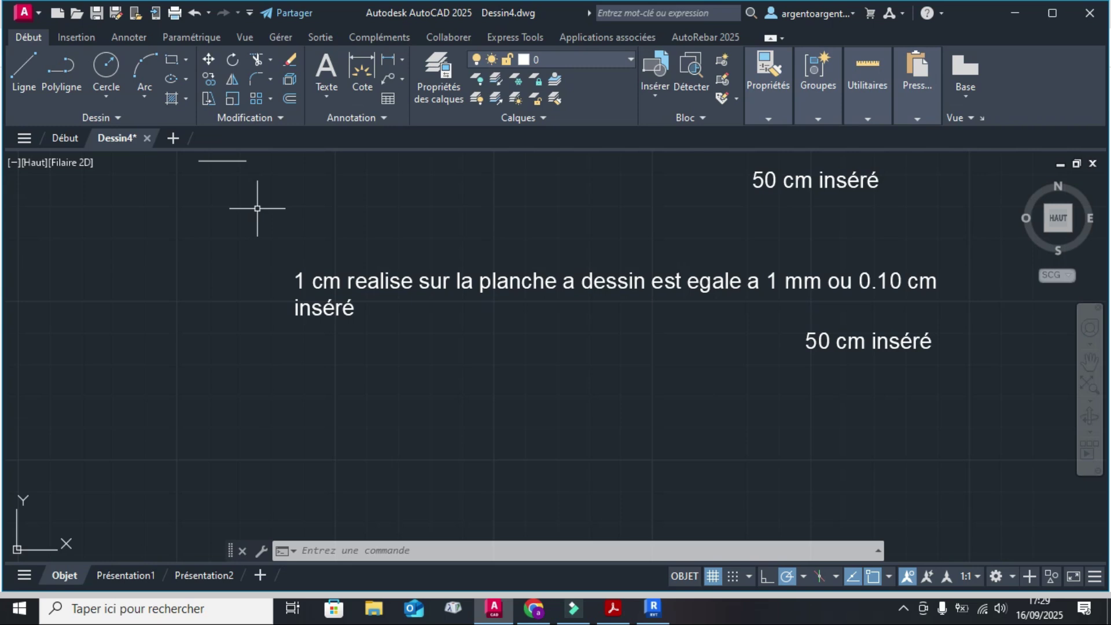
# Step: Copy the moved "50 cm inséré" note horizontally to the left, beneath the start of the edited note
pyautogui.moveTo(427, 290); pyautogui.dragTo(448, 267, button='middle')
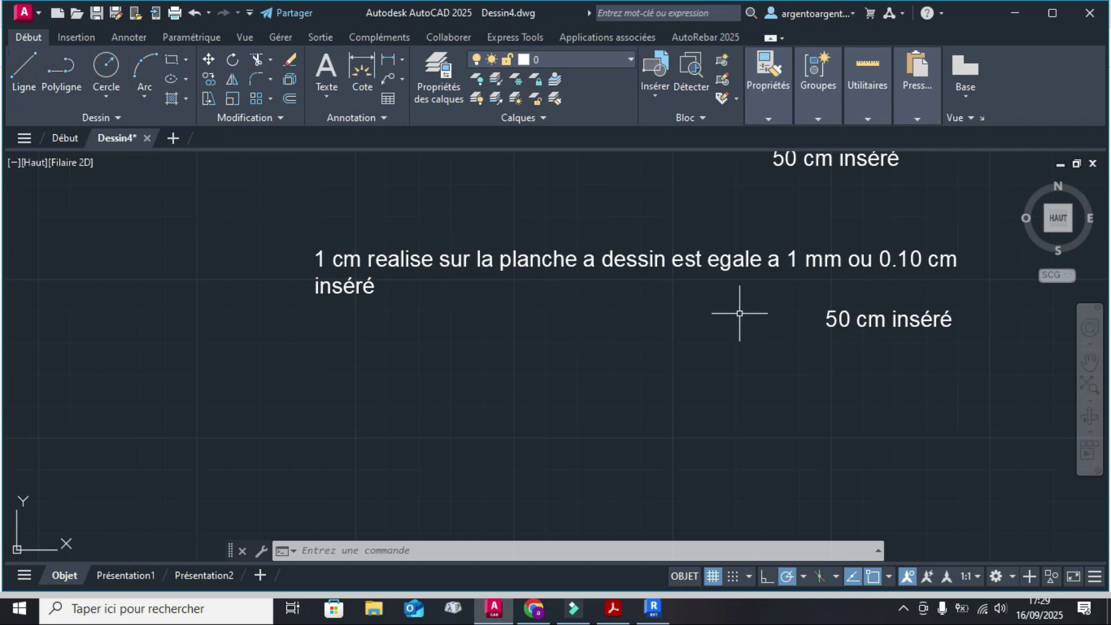
pyautogui.click(851, 318)
pyautogui.click(209, 79)
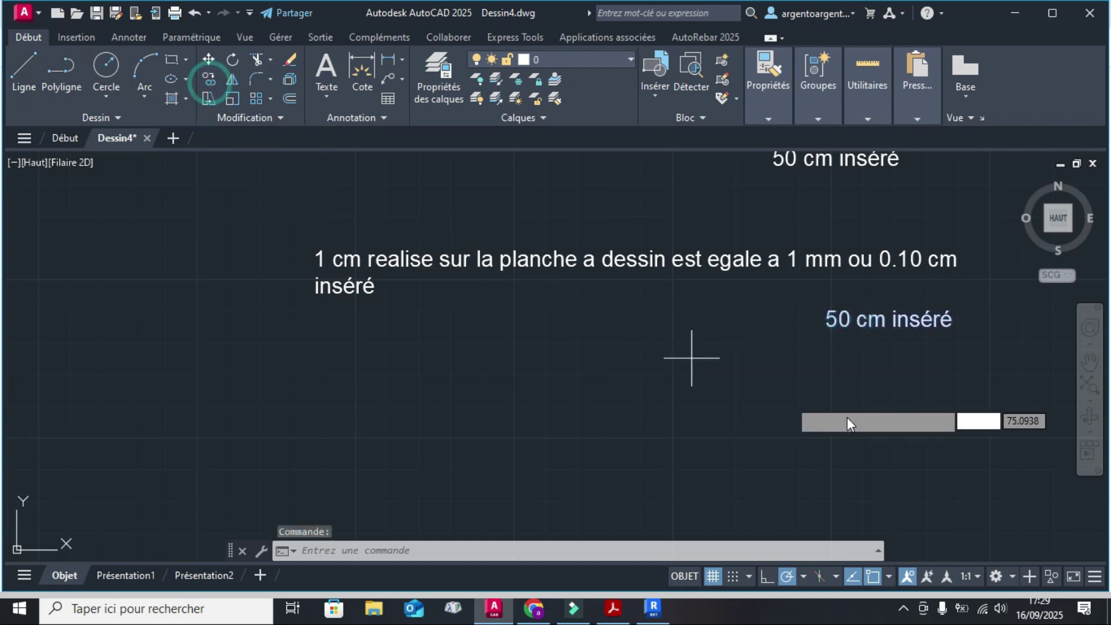
pyautogui.click(815, 327)
pyautogui.click(376, 324)
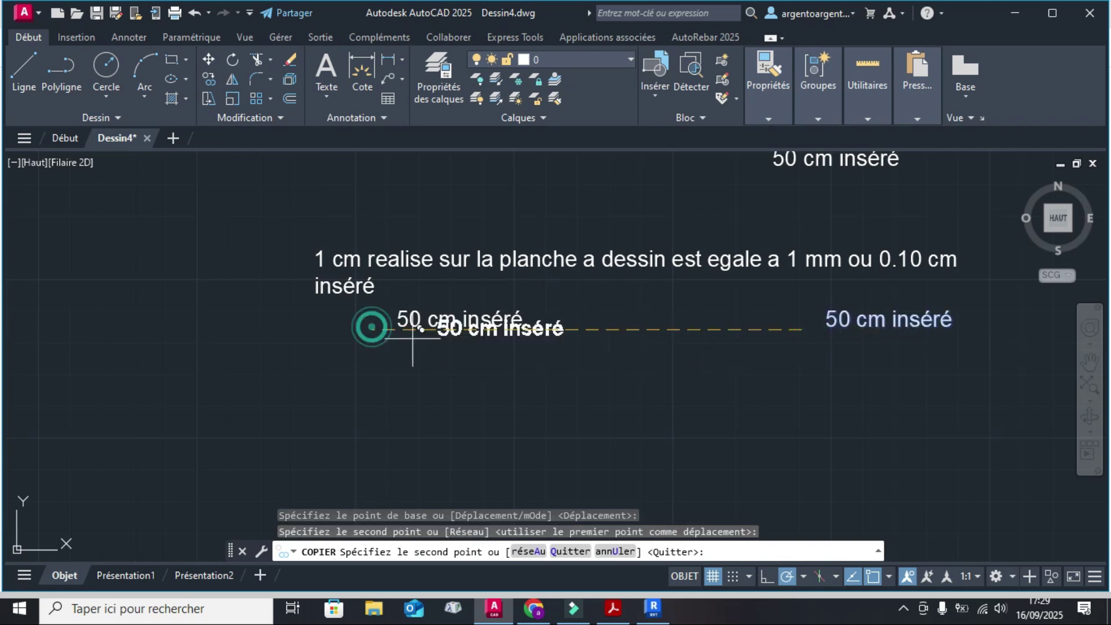
pyautogui.press('Escape')
# Step: Change the new copy's text to "500 cm sans la planche à dessin" and shift that note slightly to the left
pyautogui.click(481, 318)
pyautogui.doubleClick(484, 320)
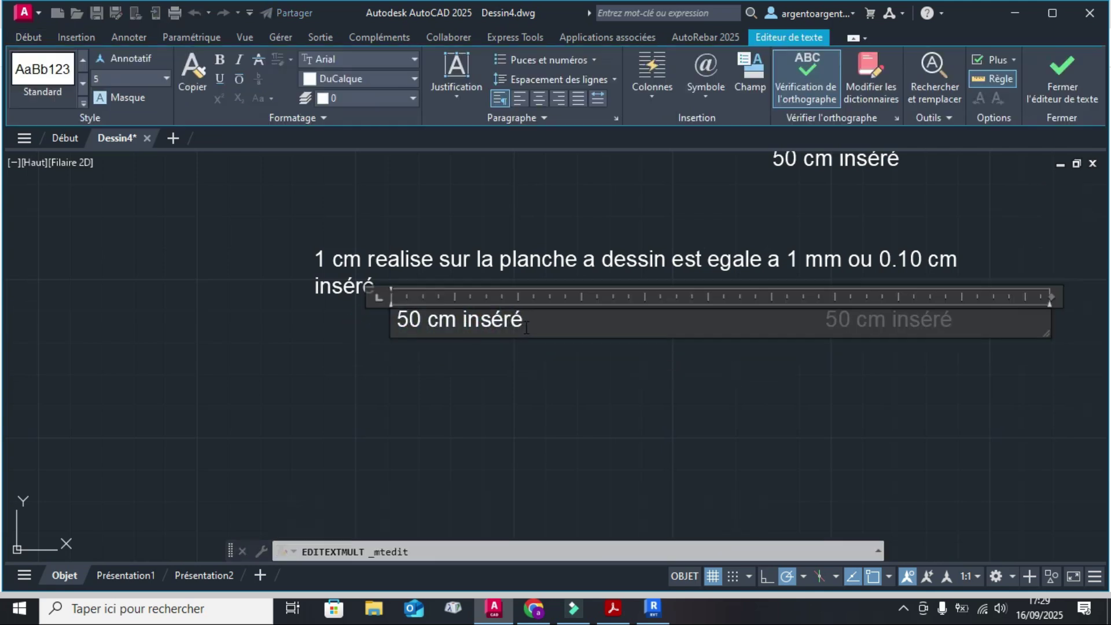
pyautogui.write('500 cm')
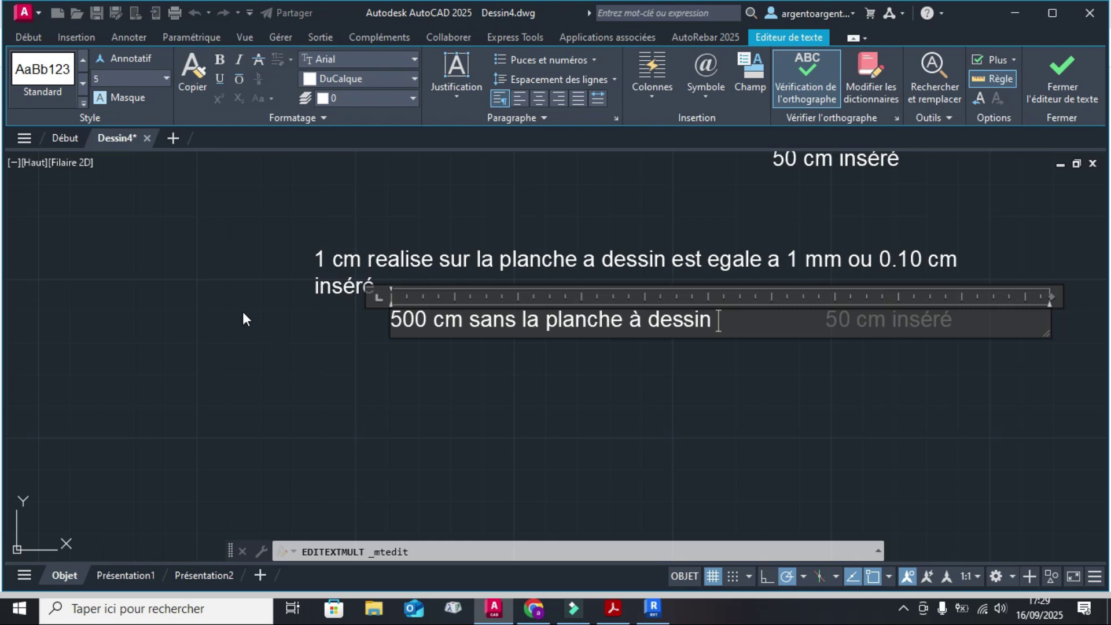
pyautogui.click(424, 402)
pyautogui.click(513, 324)
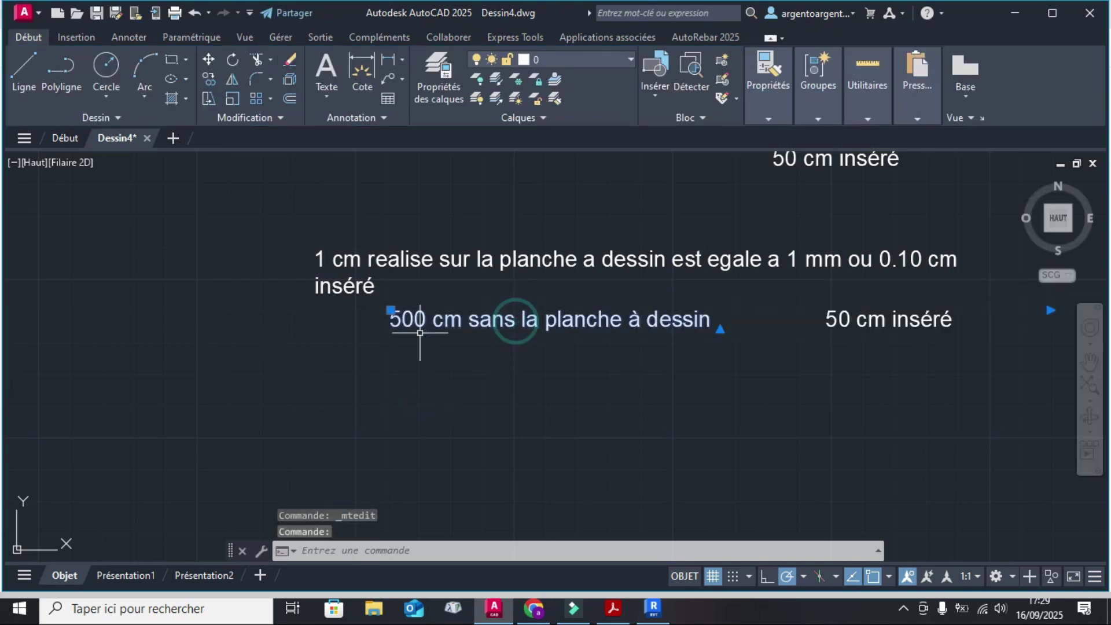
pyautogui.click(389, 313)
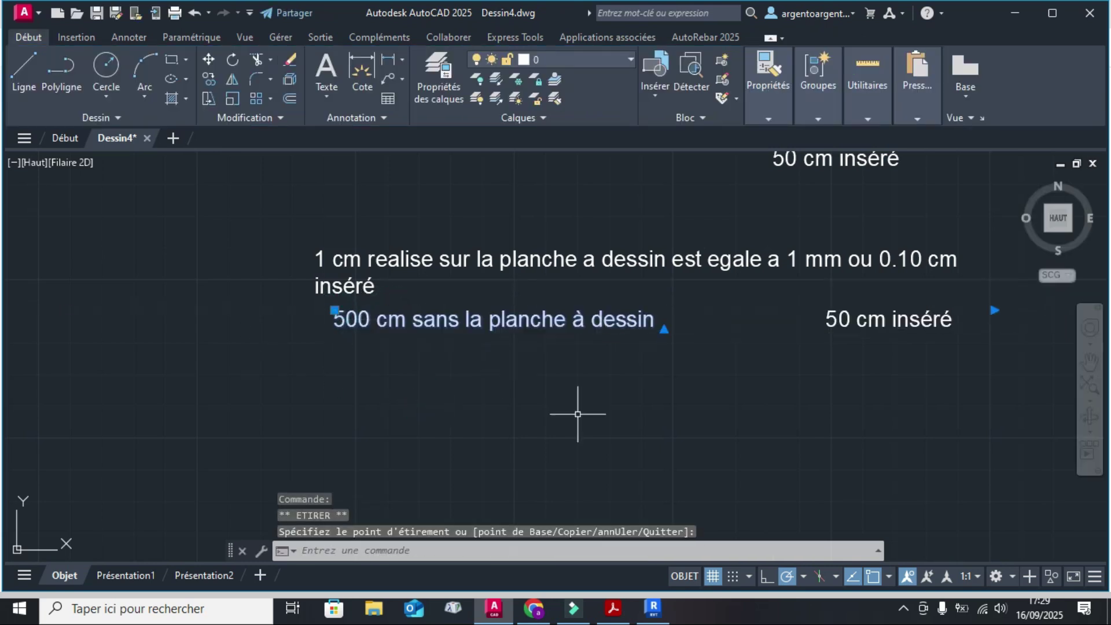
pyautogui.press('Escape')
# Step: Insert the "testo cm" block with INSERCLASSIQUE, reviewing its unit factor and placing it to the right of the notes
pyautogui.moveTo(573, 412); pyautogui.dragTo(547, 375, button='middle')
pyautogui.write('inserclass')
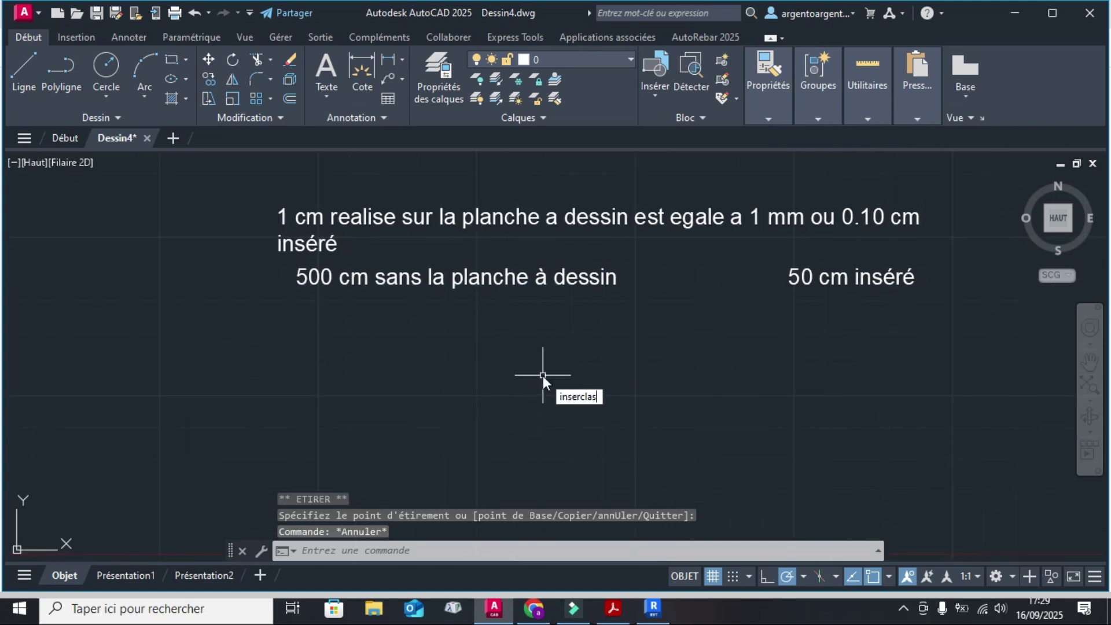
pyautogui.press('Return')
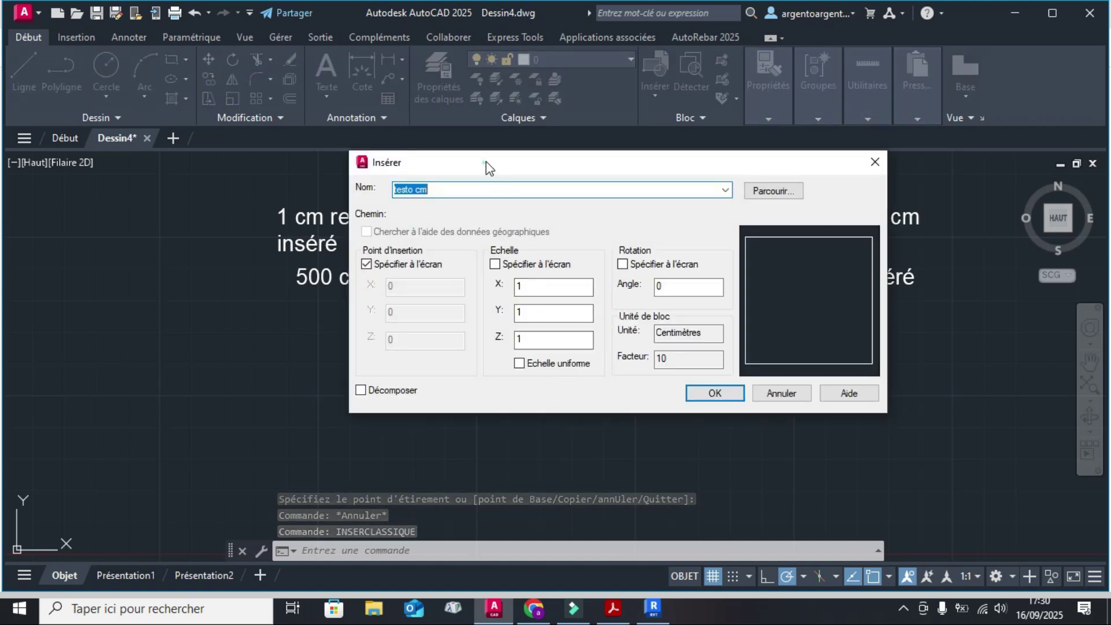
pyautogui.moveTo(479, 168); pyautogui.dragTo(522, 151)
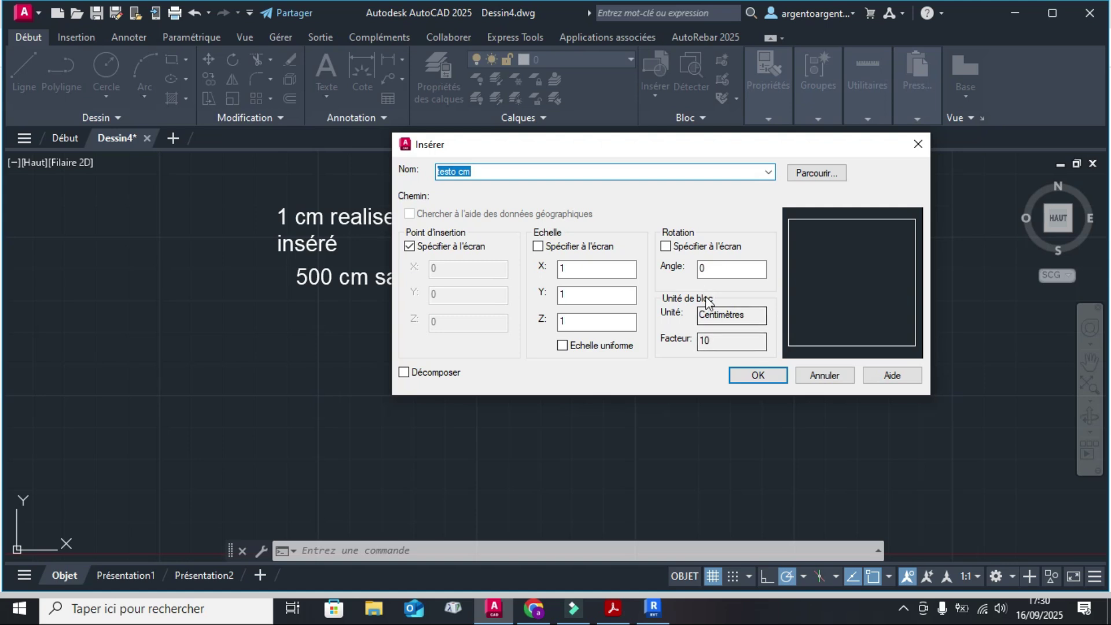
pyautogui.doubleClick(715, 343)
pyautogui.click(734, 340)
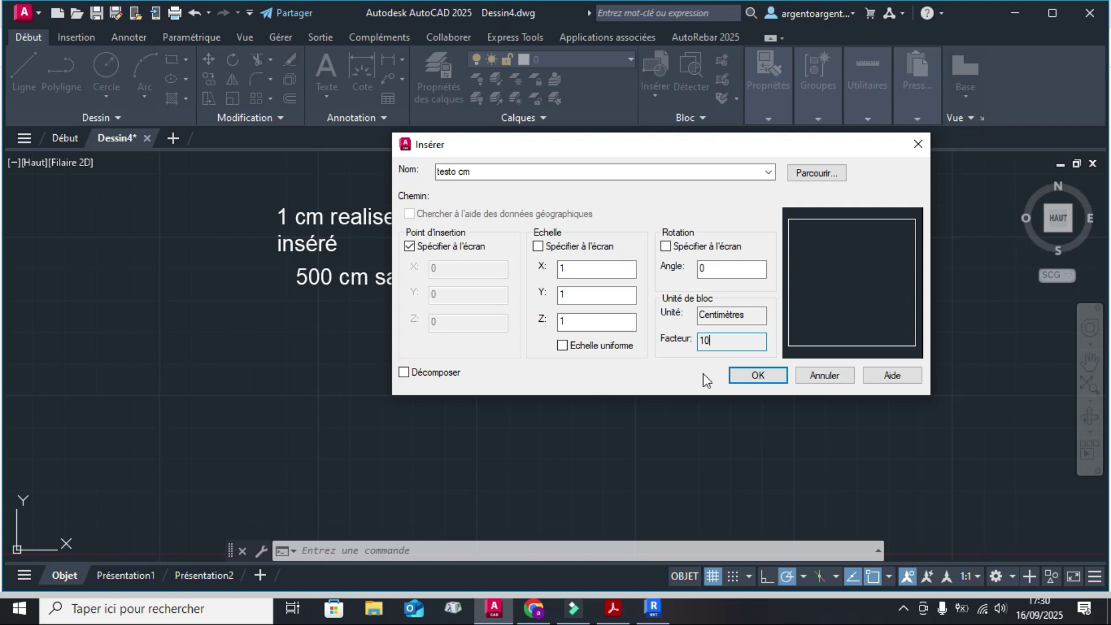
pyautogui.click(723, 340)
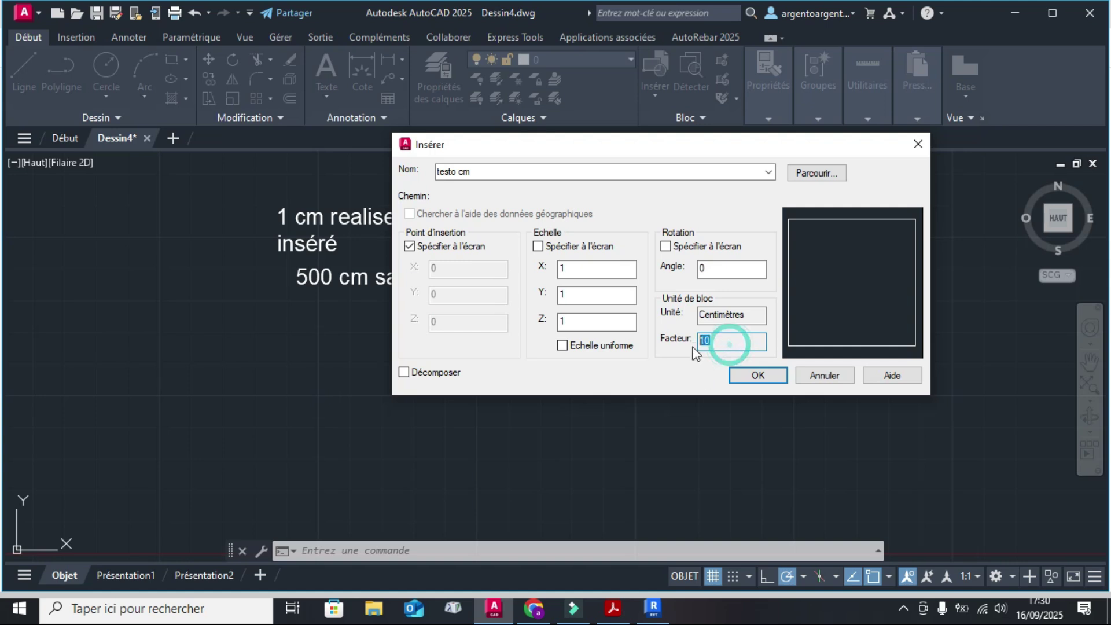
pyautogui.click(756, 375)
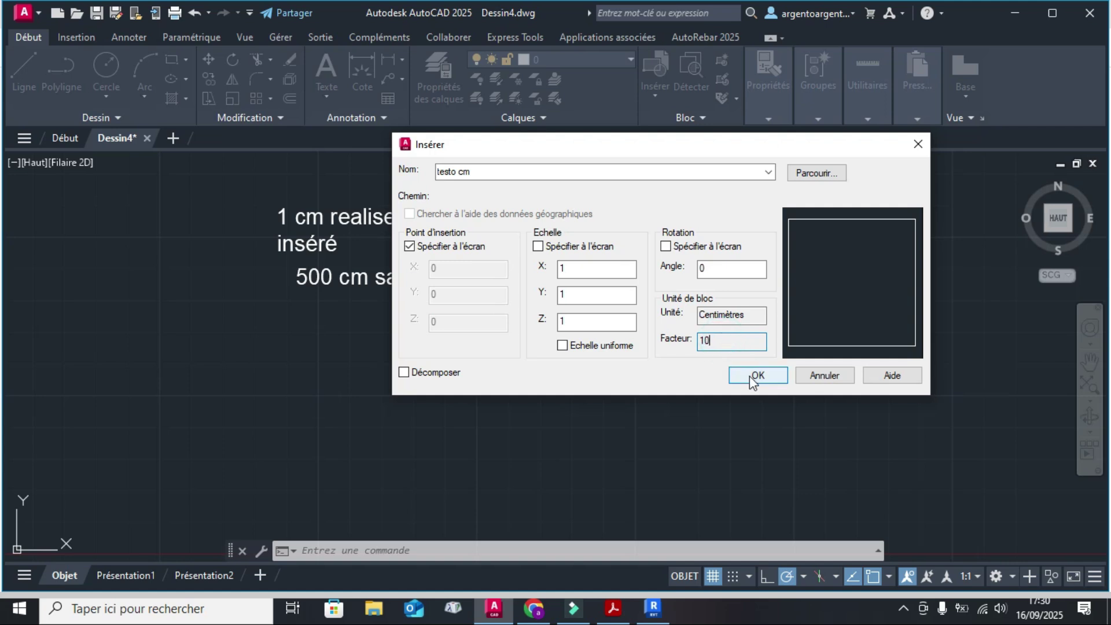
pyautogui.scroll(-5, 543, 375)
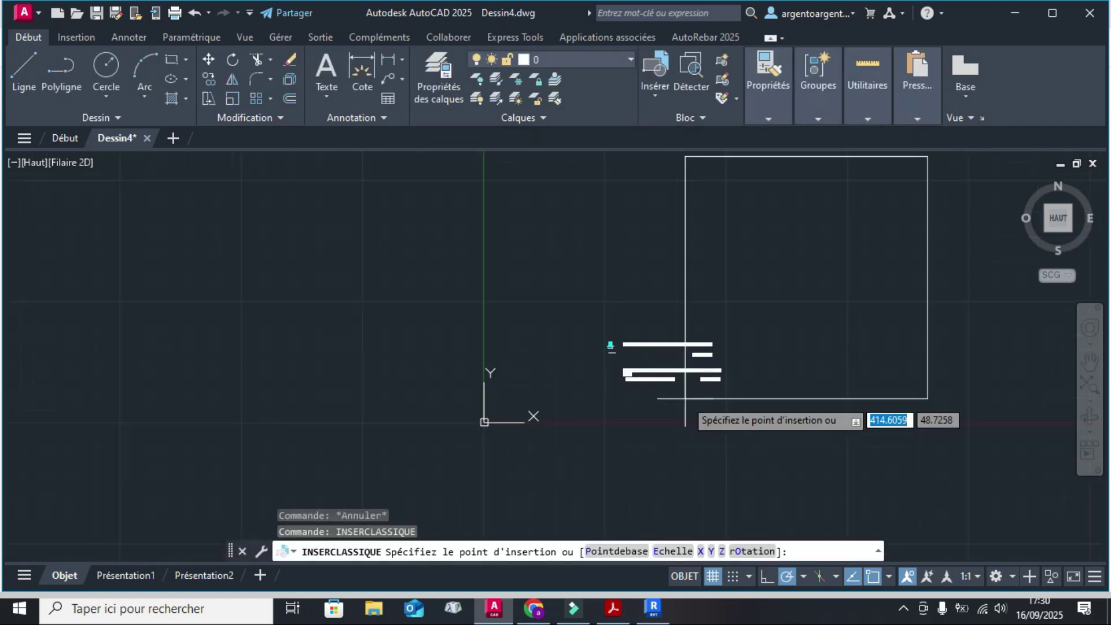
pyautogui.scroll(5, 554, 422)
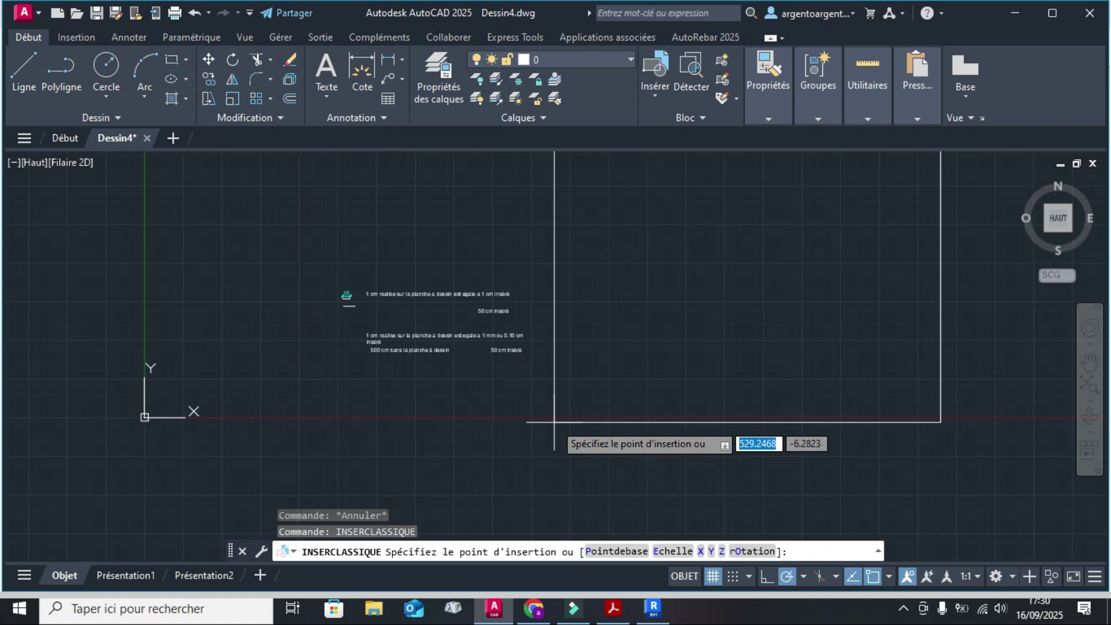
pyautogui.scroll(-2, 557, 425)
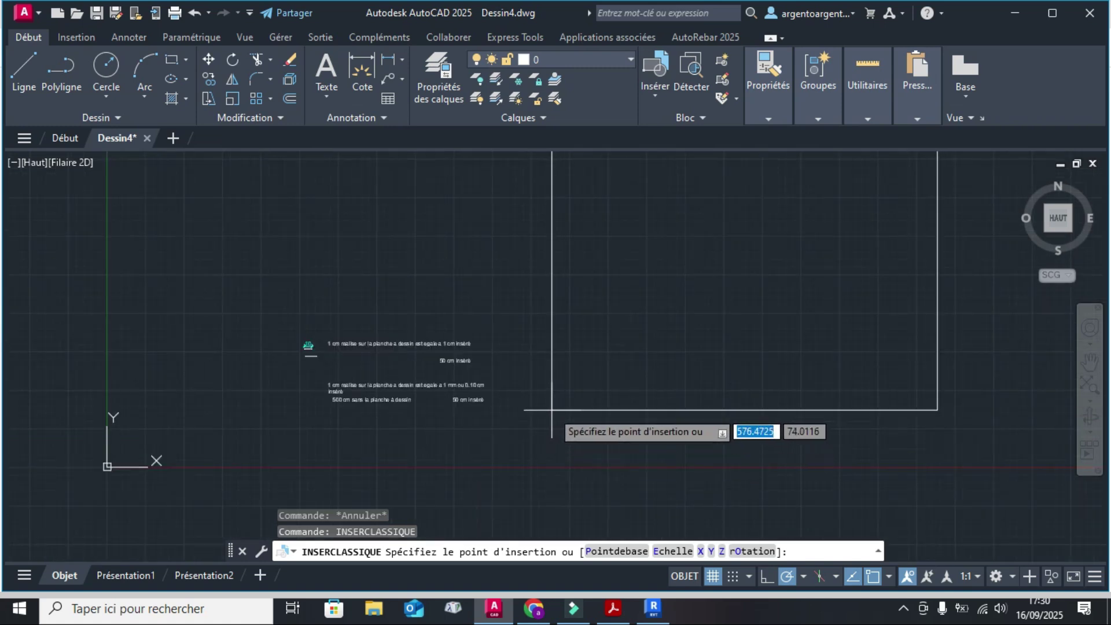
pyautogui.click(551, 410)
# Step: Add a linear dimension for the inserted square's width just below its bottom edge
pyautogui.moveTo(570, 426); pyautogui.dragTo(565, 398, button='middle')
pyautogui.scroll(-2, 568, 429)
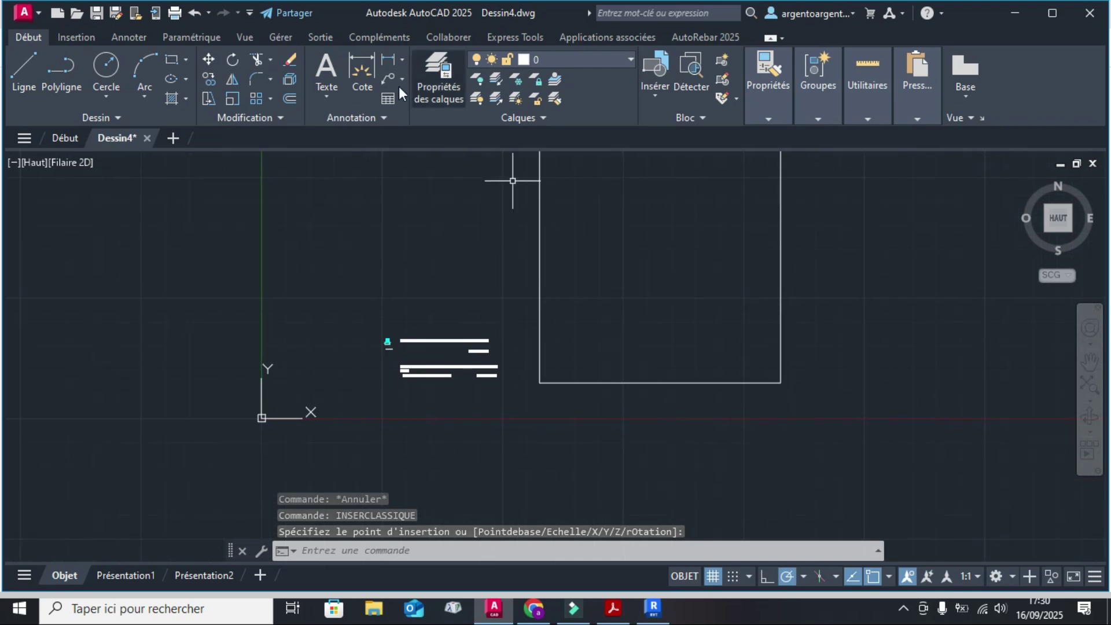
pyautogui.click(391, 58)
pyautogui.click(539, 382)
pyautogui.click(780, 382)
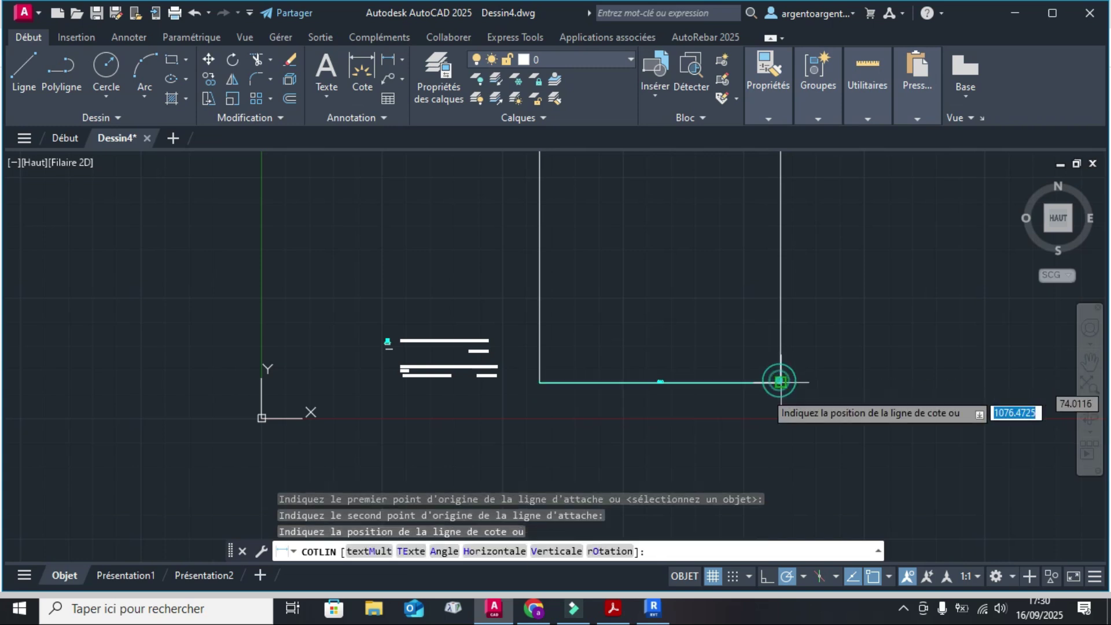
pyautogui.scroll(5, 685, 373)
pyautogui.scroll(-6, 660, 372)
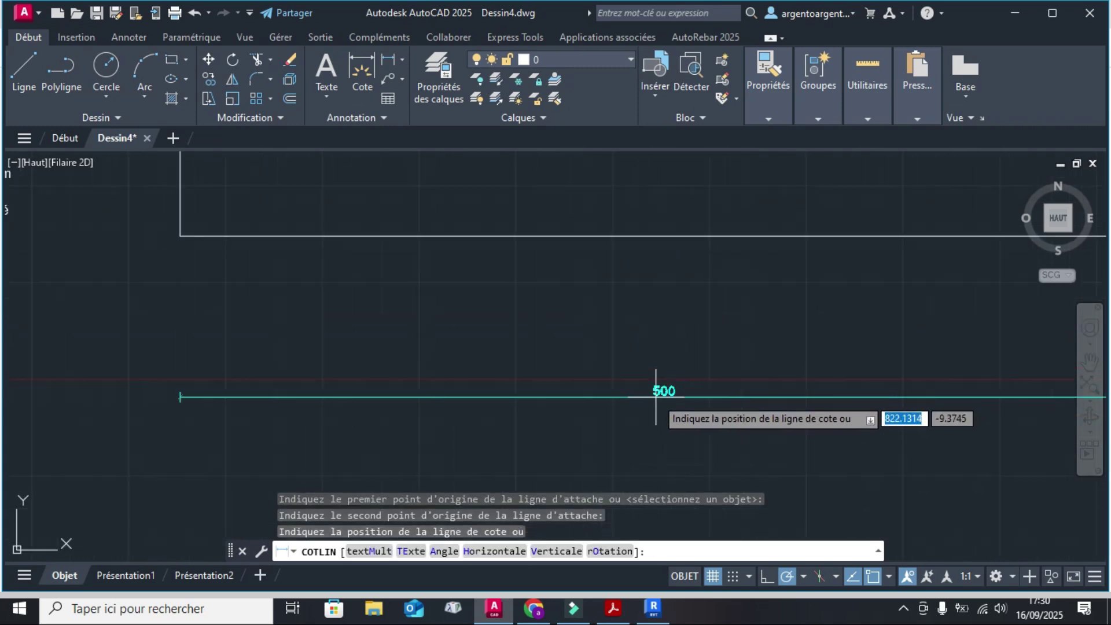
pyautogui.scroll(2, 660, 372)
pyautogui.click(662, 372)
# Step: Add a linear dimension for the inserted square's height along its right edge
pyautogui.scroll(-5, 662, 373)
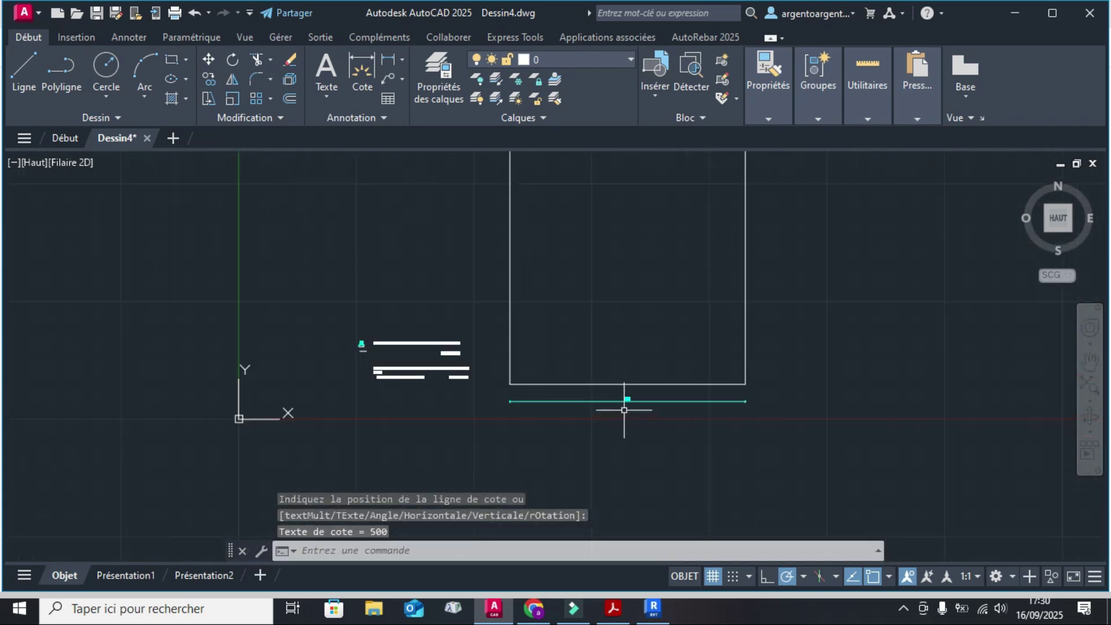
pyautogui.click(386, 61)
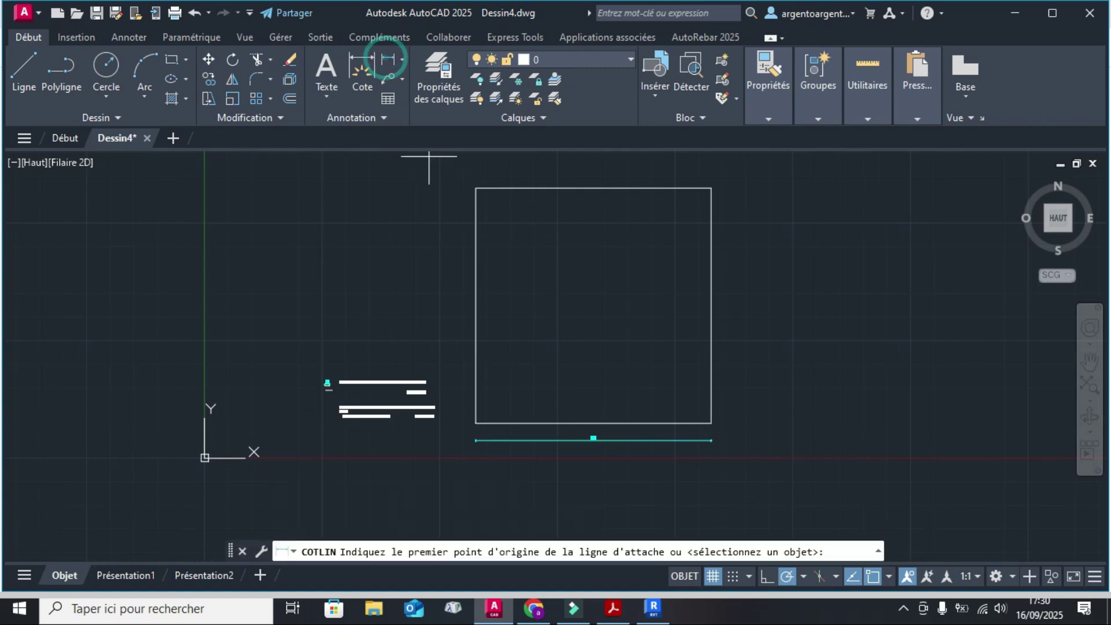
pyautogui.click(710, 423)
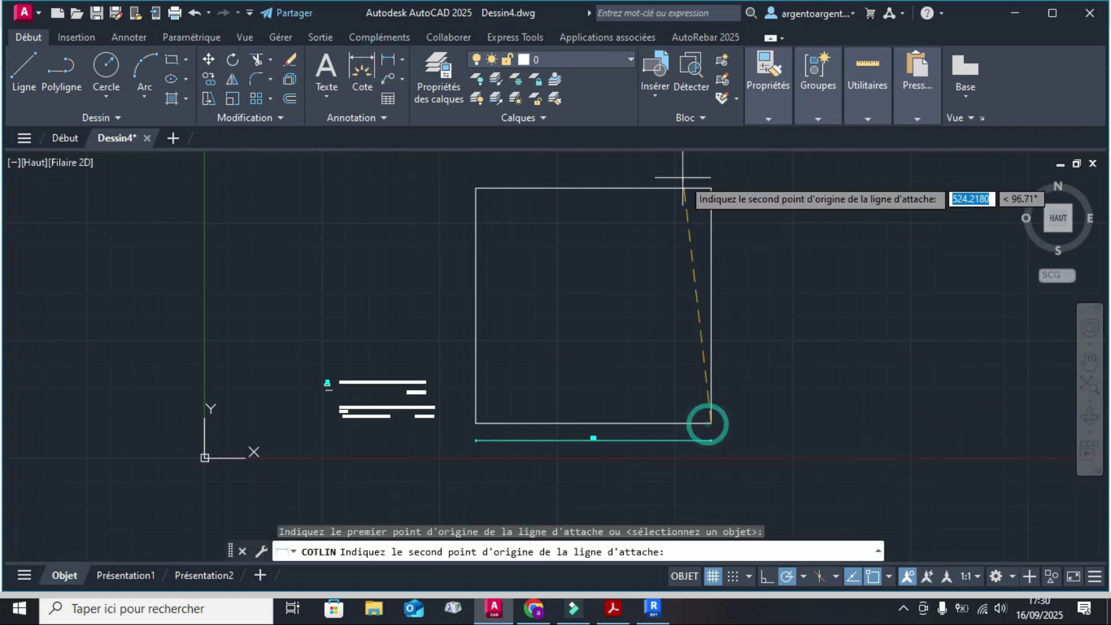
pyautogui.click(711, 187)
pyautogui.scroll(4, 743, 317)
pyautogui.click(718, 292)
# Step: Check which layers are available for the short line under the 10 dimension
pyautogui.scroll(-6, 744, 303)
pyautogui.scroll(5, 476, 339)
pyautogui.scroll(4, 446, 327)
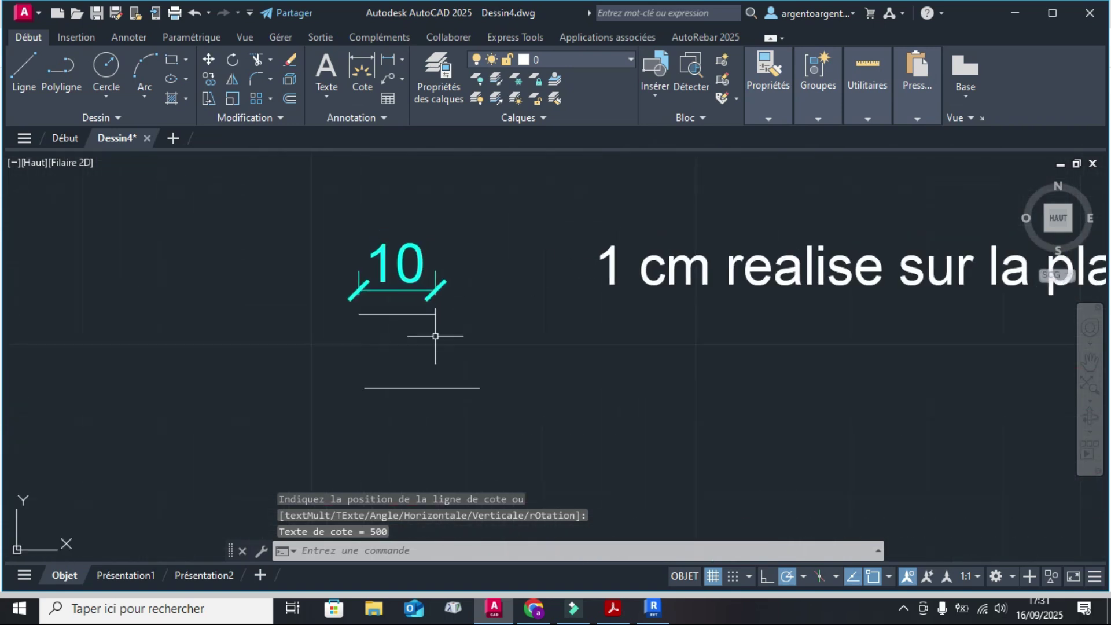
pyautogui.click(421, 307)
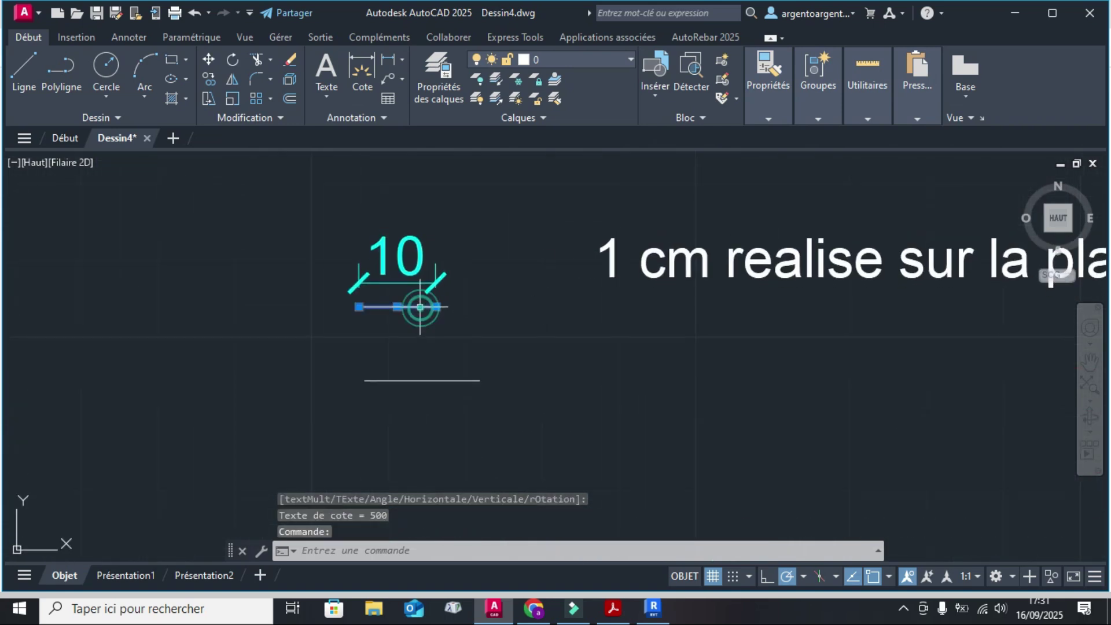
pyautogui.click(580, 60)
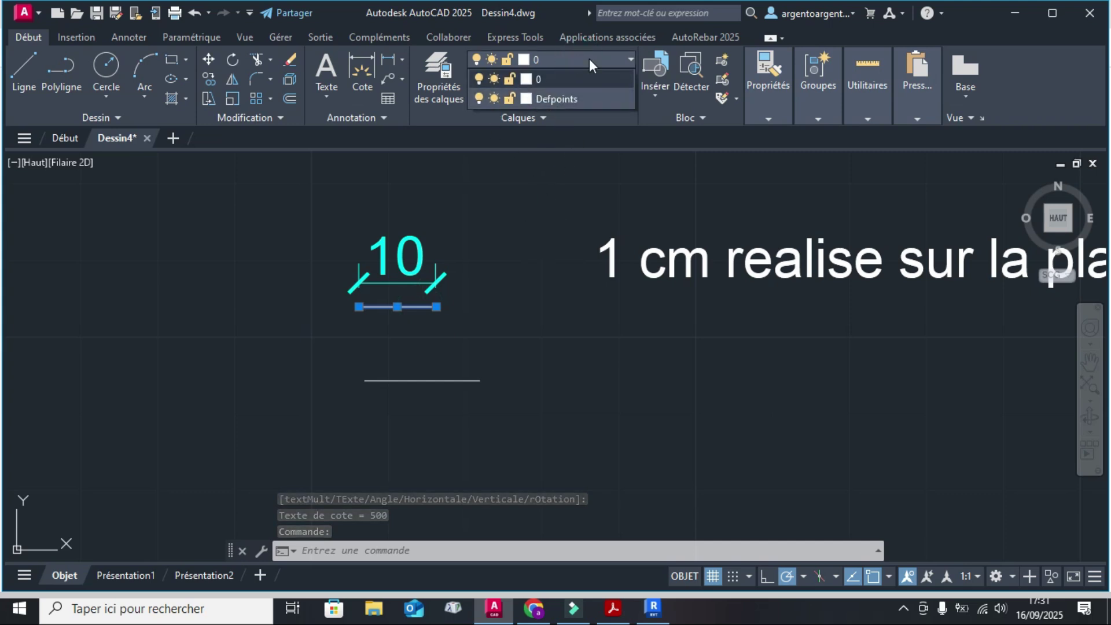
pyautogui.scroll(-3, 543, 296)
pyautogui.moveTo(769, 364); pyautogui.dragTo(132, 325, button='middle')
pyautogui.scroll(-4, 131, 324)
pyautogui.moveTo(345, 350); pyautogui.dragTo(508, 366, button='middle')
pyautogui.moveTo(272, 359); pyautogui.dragTo(518, 455, button='middle')
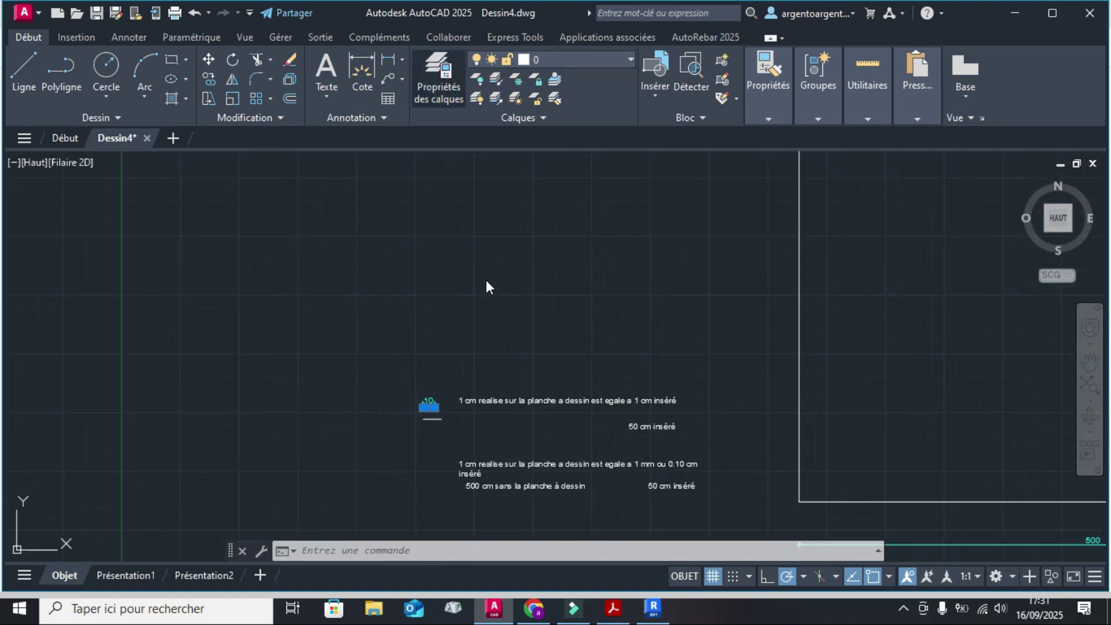
# Step: Create a new layer named "red" and set its colour to red
pyautogui.click(433, 93)
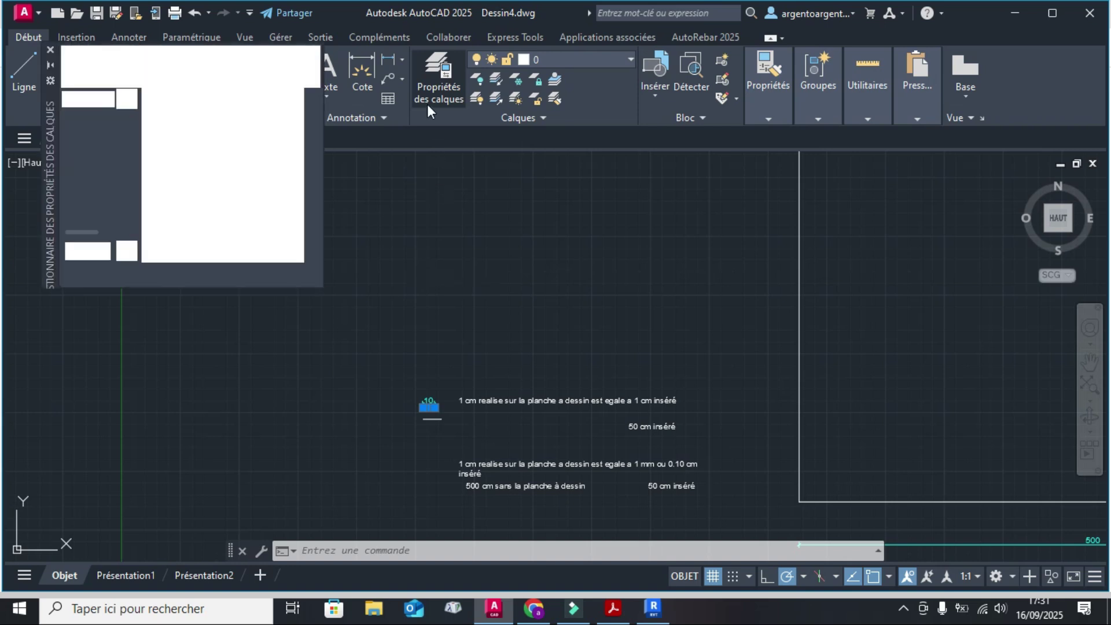
pyautogui.click(131, 80)
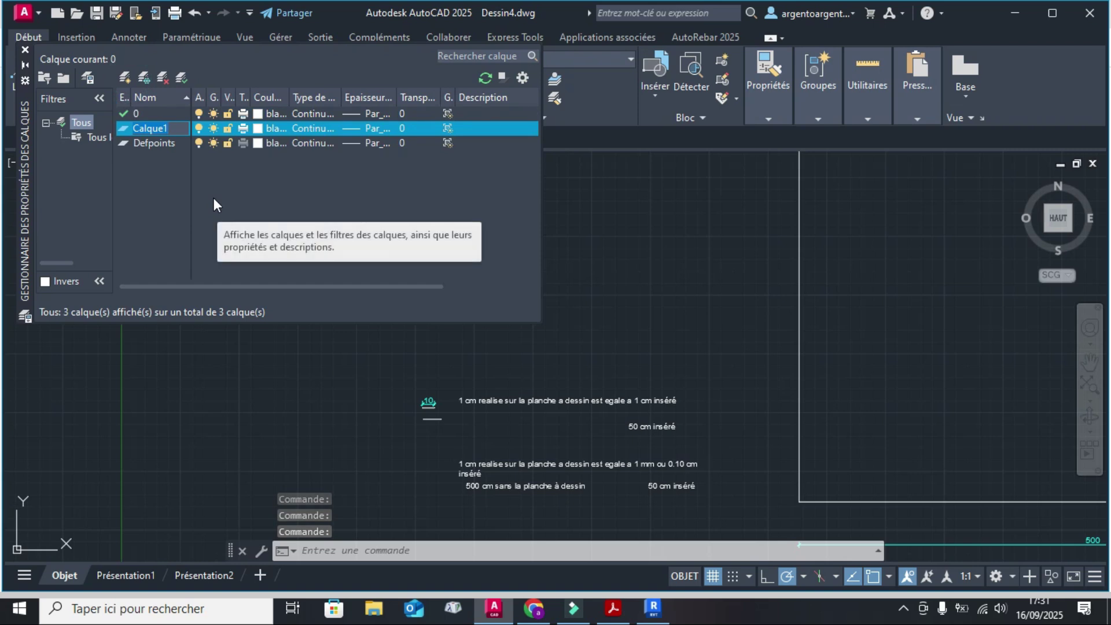
pyautogui.write('red')
pyautogui.press('Return')
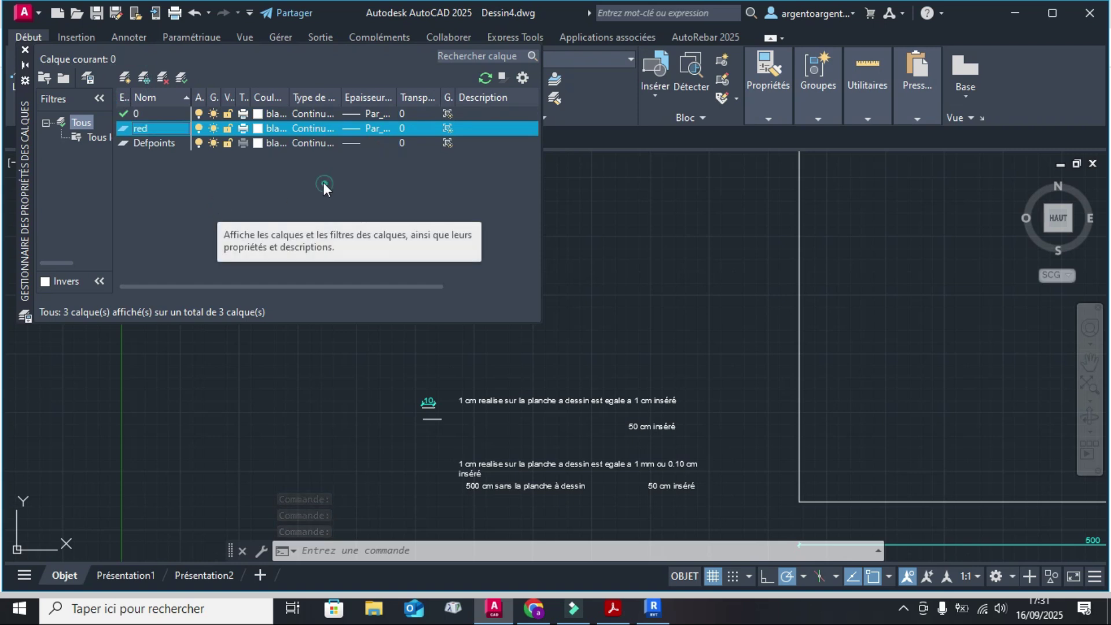
pyautogui.click(258, 131)
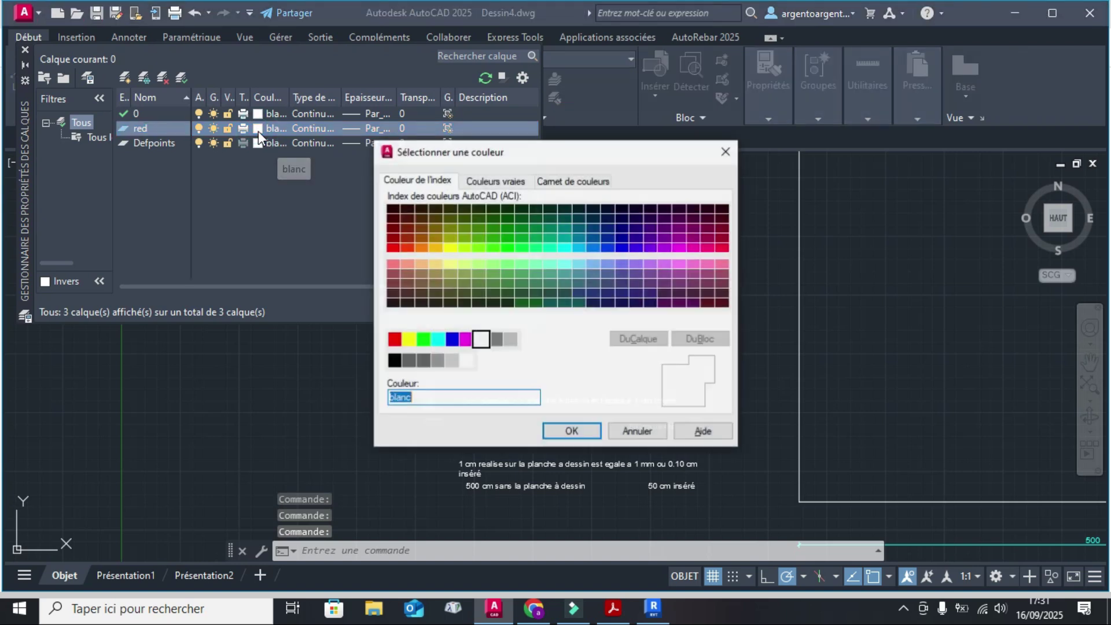
pyautogui.click(394, 339)
pyautogui.click(572, 433)
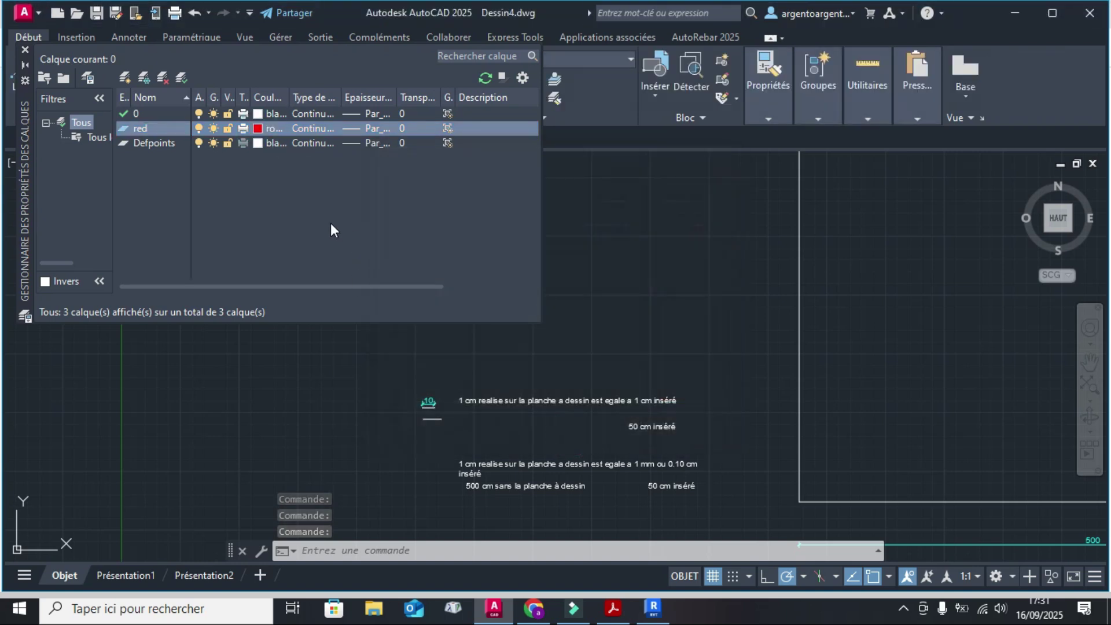
pyautogui.click(25, 51)
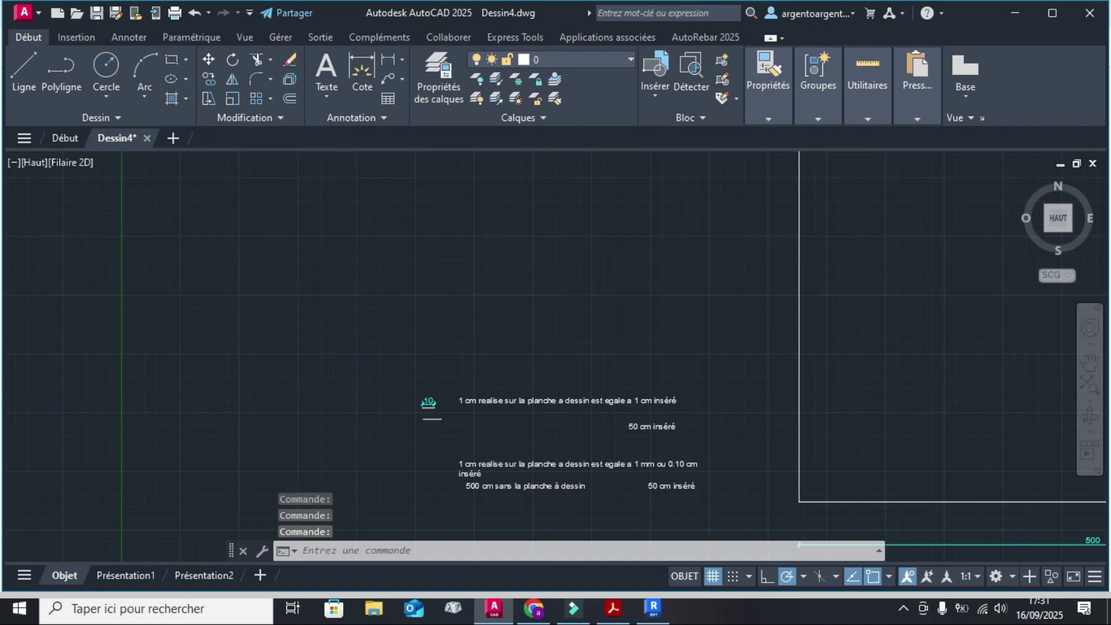
# Step: Assign the short line directly under the 10 dimension to the "red" layer
pyautogui.scroll(6, 513, 283)
pyautogui.scroll(5, 520, 312)
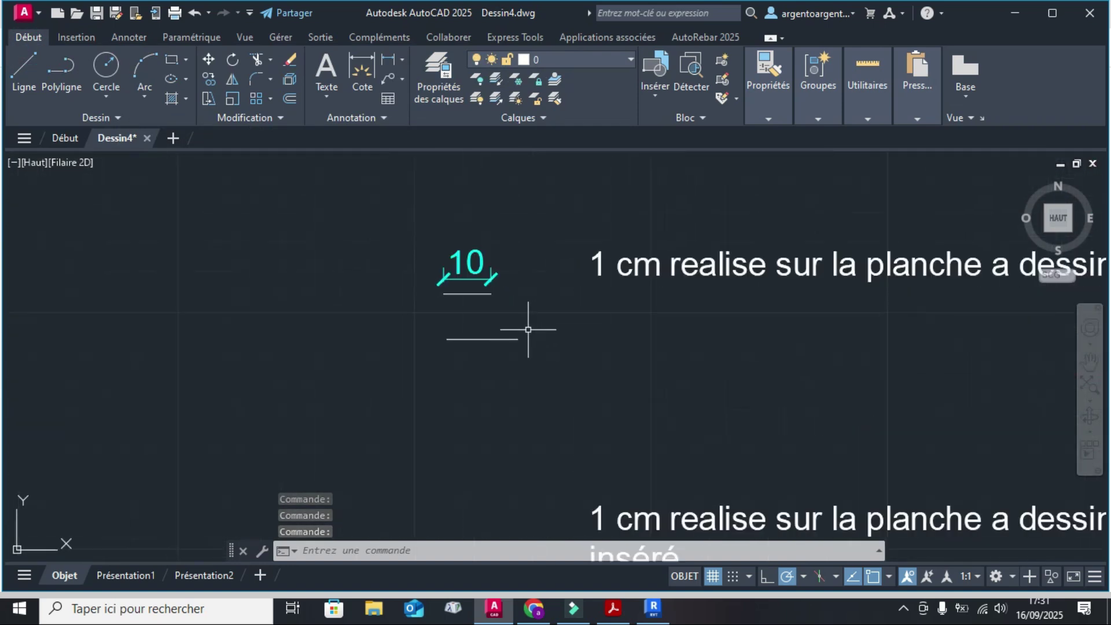
pyautogui.click(500, 302)
pyautogui.click(418, 278)
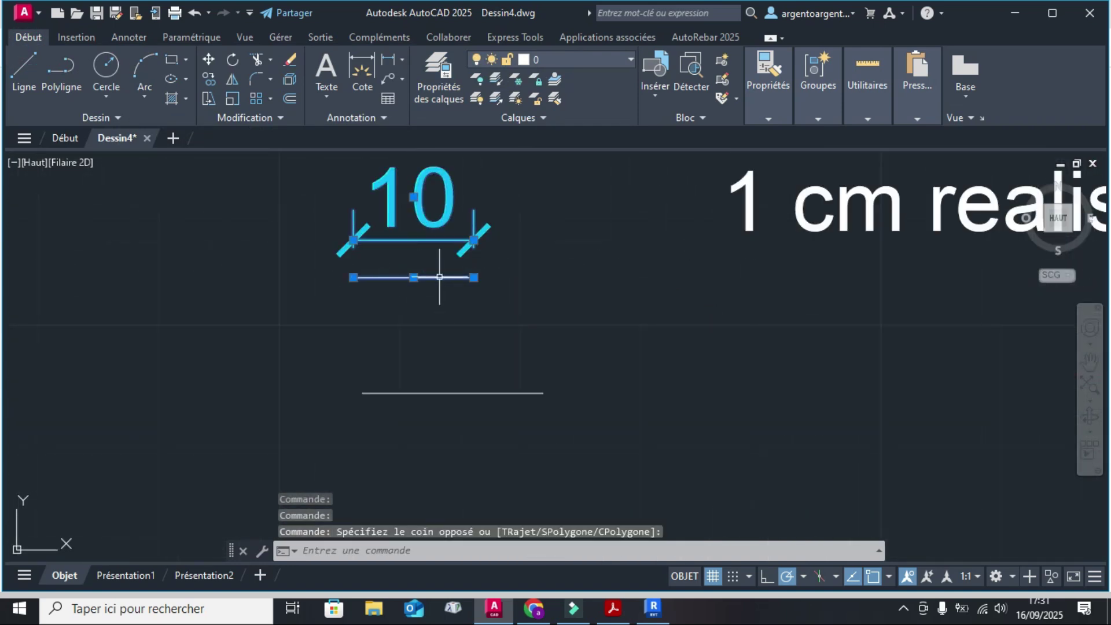
pyautogui.press('Escape')
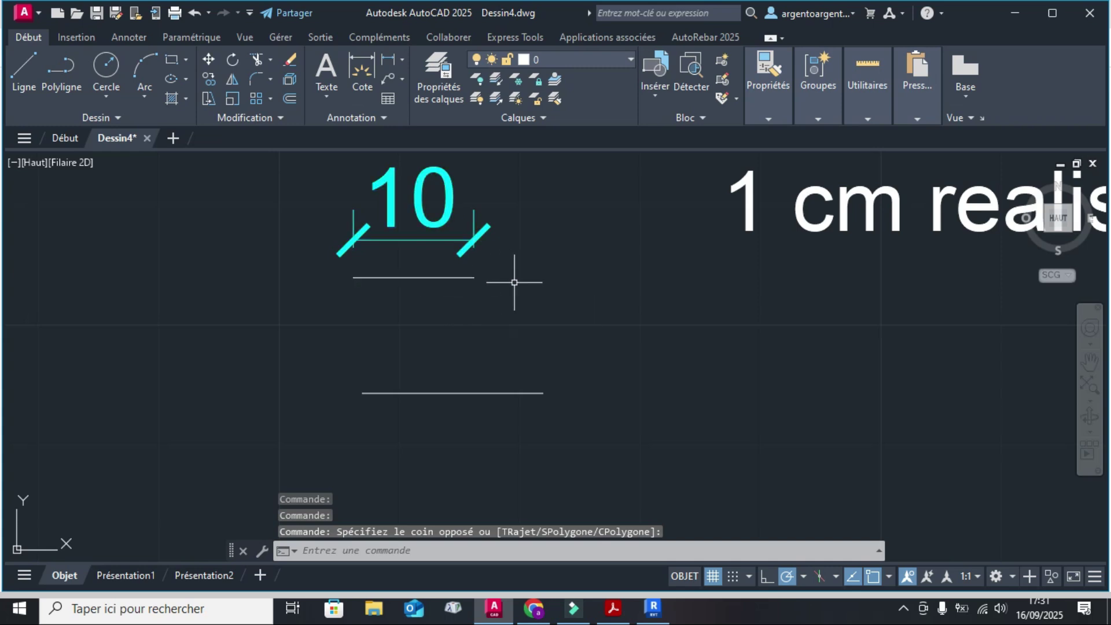
pyautogui.click(428, 278)
pyautogui.click(561, 61)
pyautogui.click(553, 112)
pyautogui.press('Escape')
pyautogui.moveTo(466, 348); pyautogui.dragTo(373, 309, button='middle')
pyautogui.click(322, 237)
pyautogui.click(209, 80)
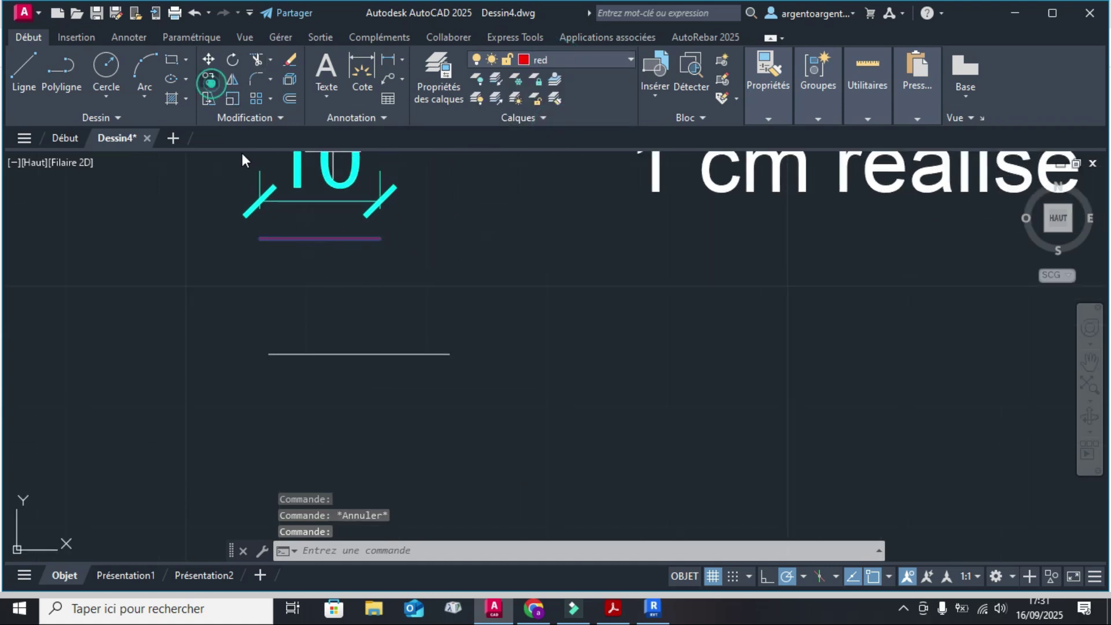
pyautogui.click(259, 238)
pyautogui.scroll(-5, 575, 397)
pyautogui.scroll(-2, 584, 215)
pyautogui.scroll(5, 546, 288)
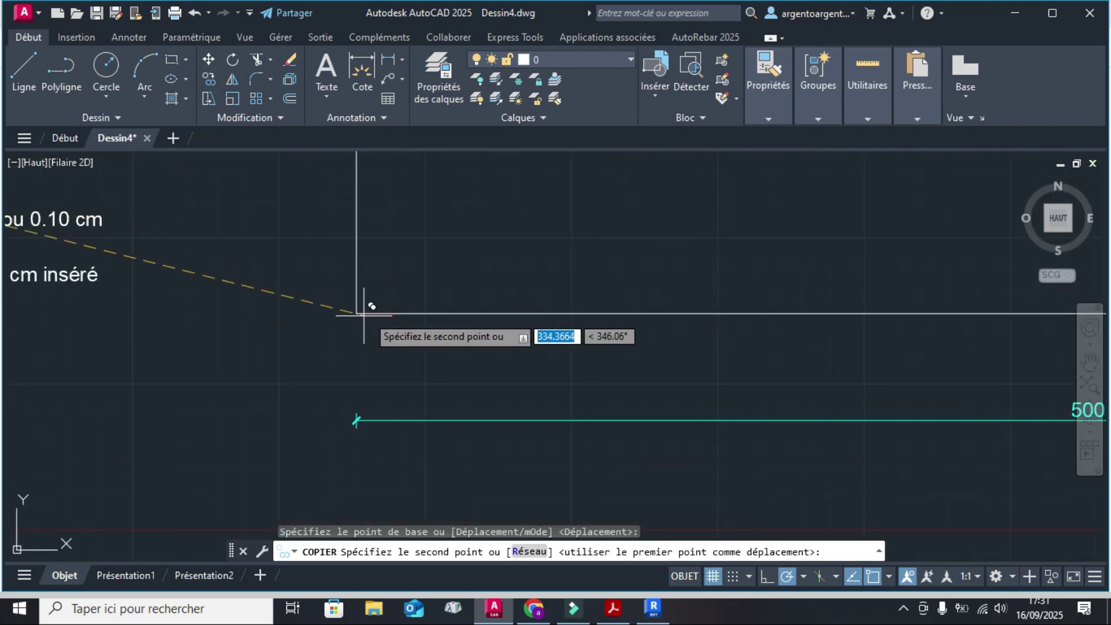
pyautogui.scroll(-4, 272, 318)
pyautogui.scroll(1, 372, 335)
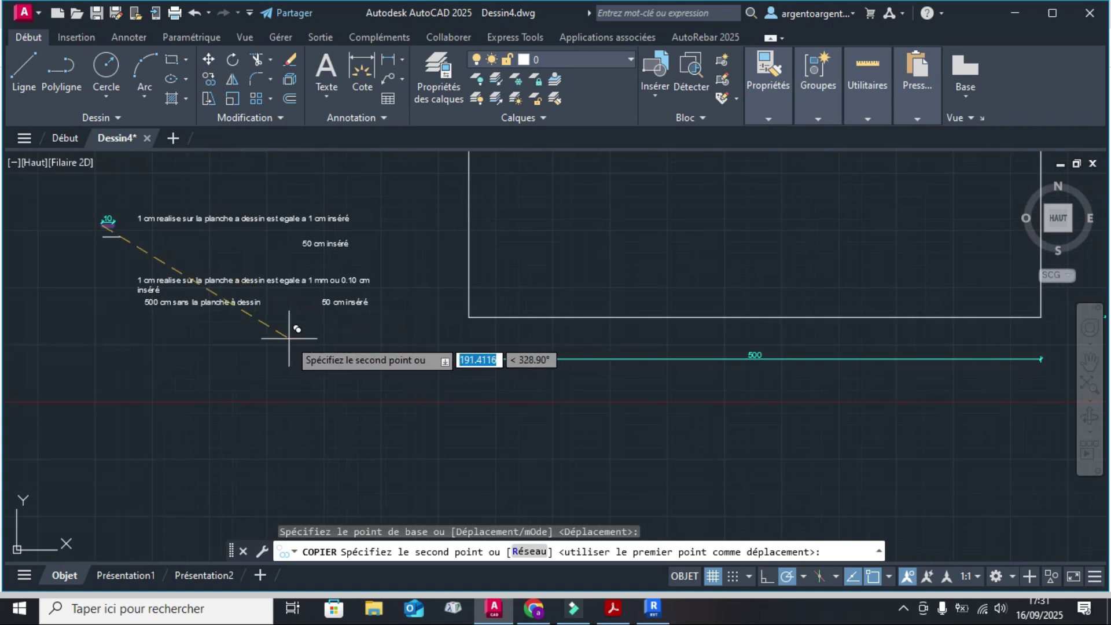
pyautogui.scroll(2, 46, 219)
pyautogui.press('Escape')
pyautogui.moveTo(126, 338); pyautogui.dragTo(126, 224, button='middle')
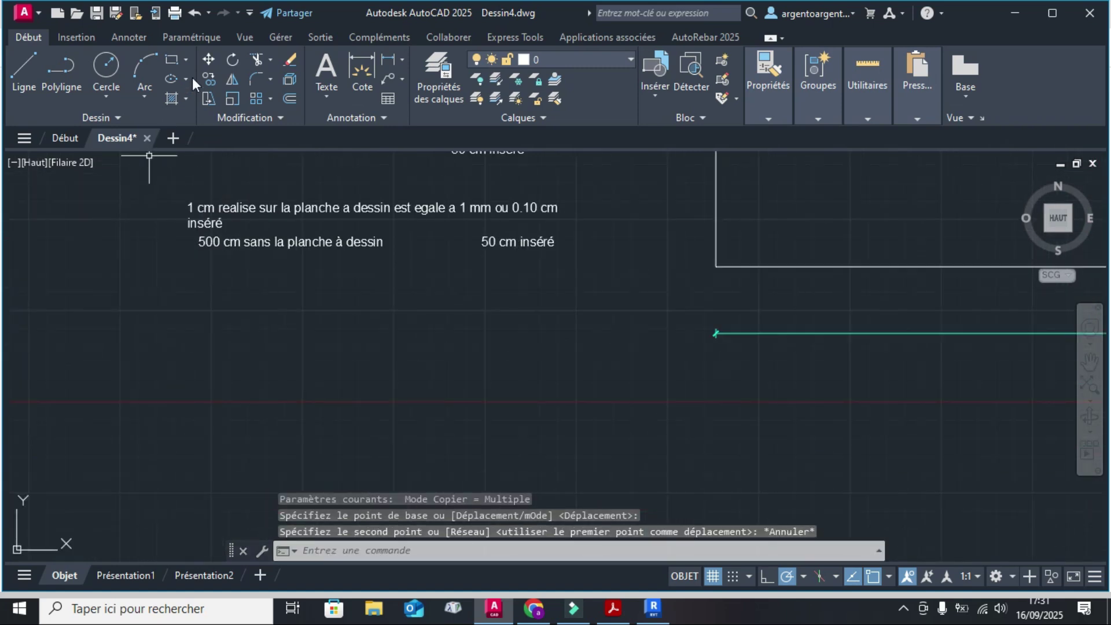
# Step: Draw a horizontal line 50 units long in the empty space below the notes
pyautogui.click(25, 88)
pyautogui.moveTo(327, 359); pyautogui.dragTo(327, 260, button='middle')
pyautogui.click(278, 329)
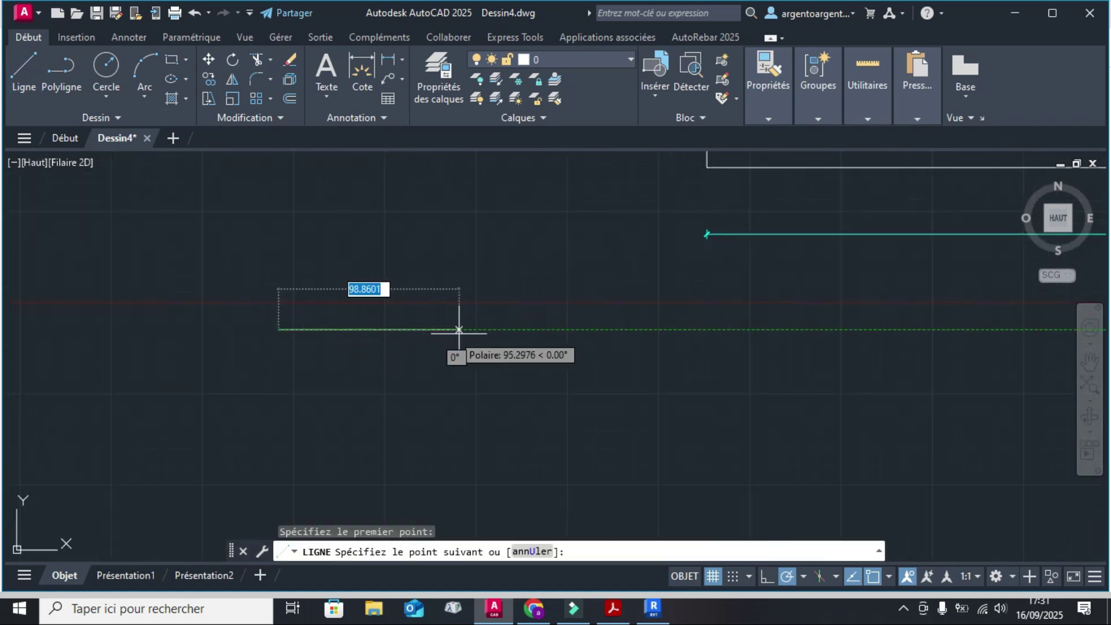
pyautogui.write('50')
pyautogui.press('Return')
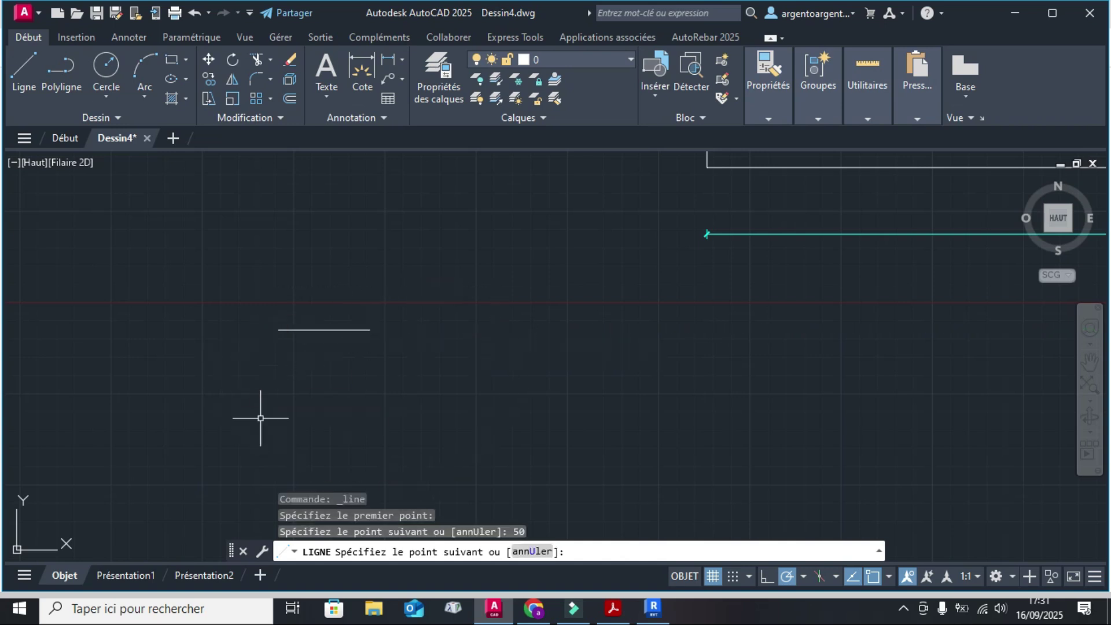
pyautogui.press('Escape')
# Step: Assign the 50-unit line below the notes to the "red" layer
pyautogui.scroll(2, 280, 346)
pyautogui.click(351, 314)
pyautogui.click(400, 307)
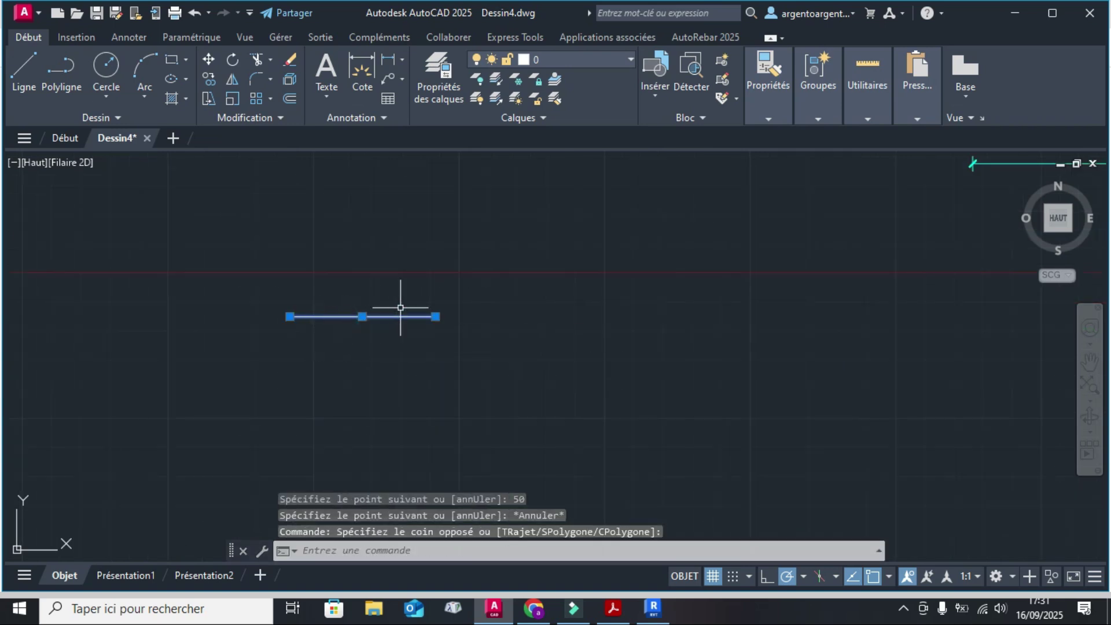
pyautogui.press('Escape')
pyautogui.click(434, 316)
pyautogui.moveTo(435, 317)
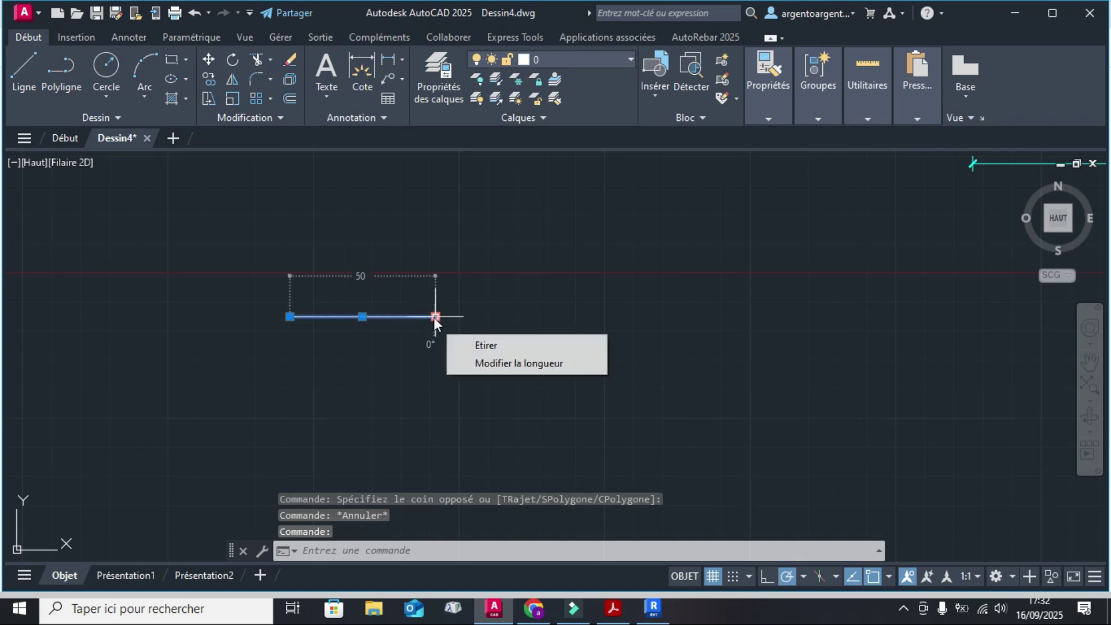
pyautogui.click(555, 59)
pyautogui.click(561, 118)
# Step: Copy the red 50-unit line from its left endpoint to the large square's lower-left corner
pyautogui.scroll(-4, 501, 317)
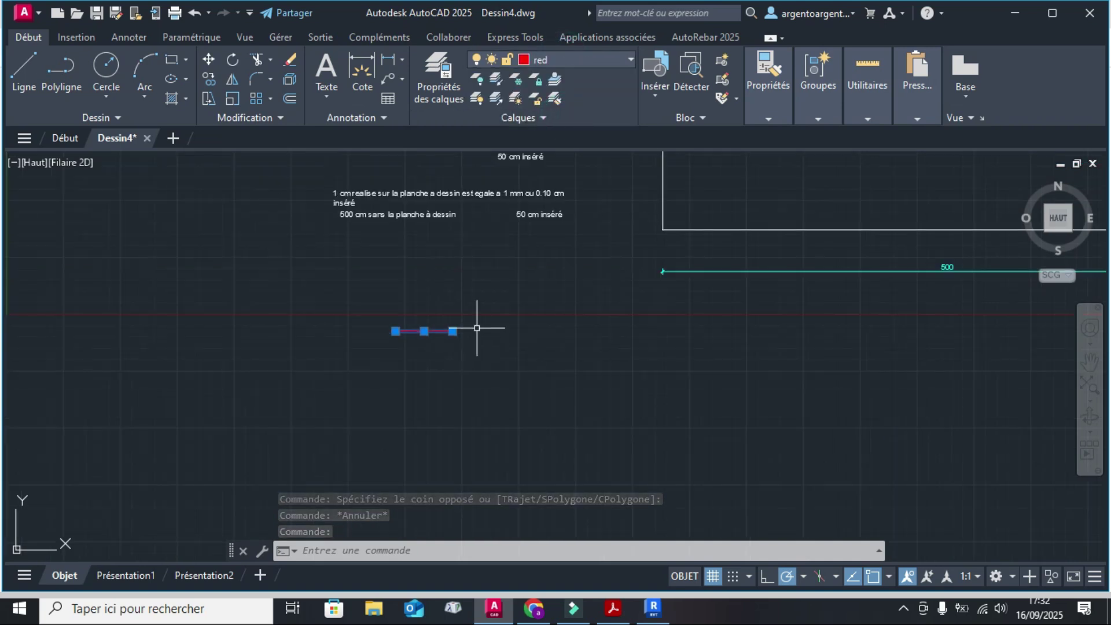
pyautogui.scroll(-3, 583, 240)
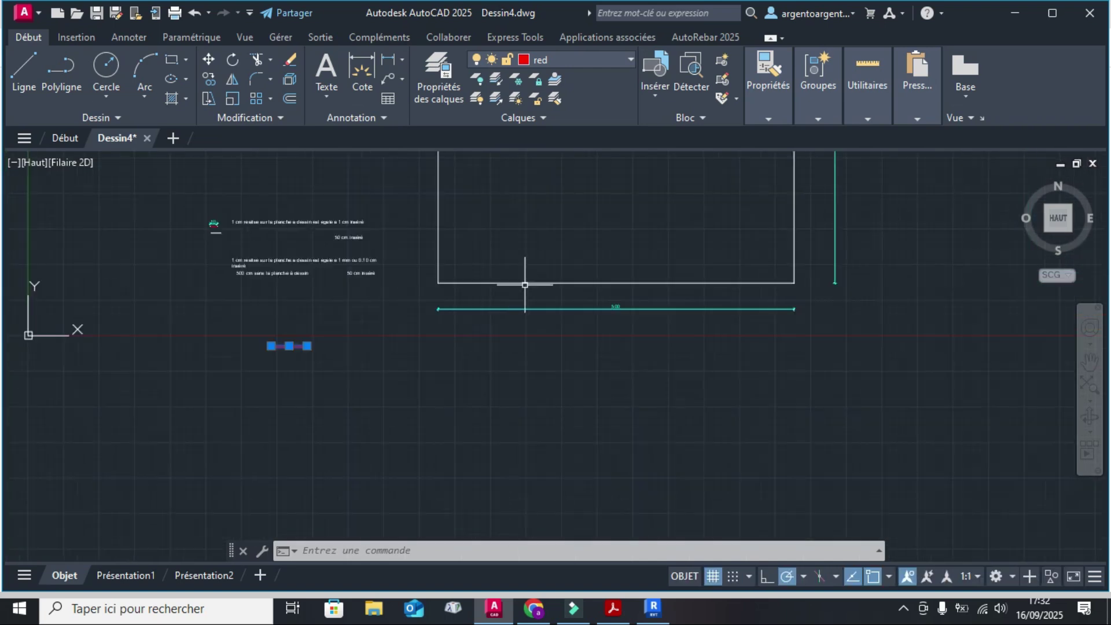
pyautogui.scroll(2, 302, 350)
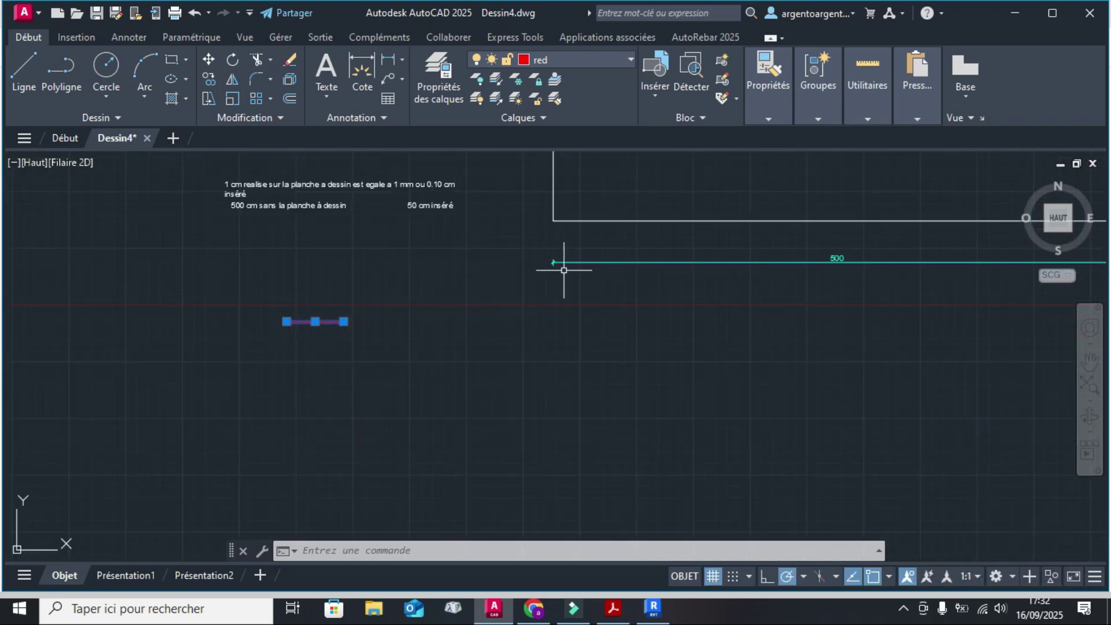
pyautogui.click(209, 79)
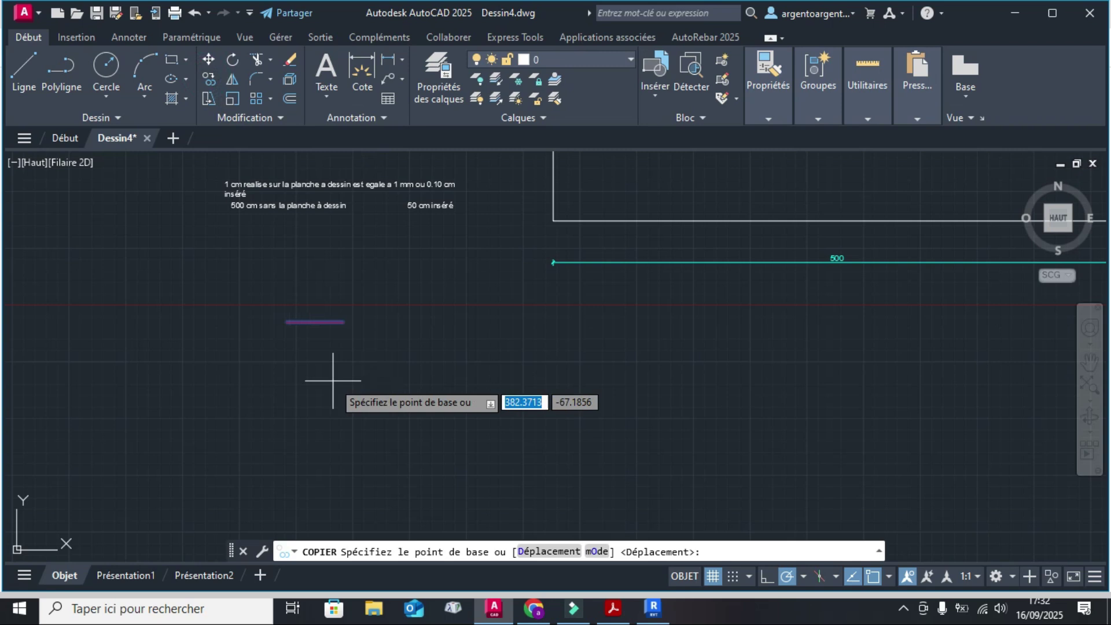
pyautogui.click(287, 321)
pyautogui.click(554, 219)
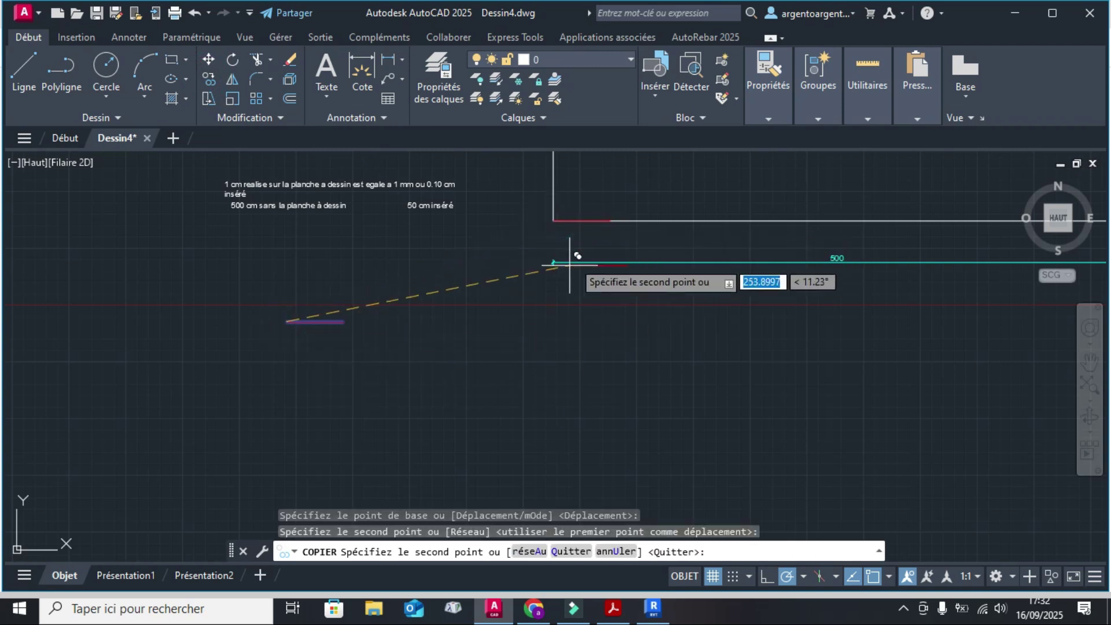
pyautogui.press('Escape')
# Step: Copy the red segment at the square's lower-left corner end to end along the bottom edge until it reaches the lower-right corner
pyautogui.click(593, 219)
pyautogui.moveTo(567, 295); pyautogui.dragTo(510, 344, button='middle')
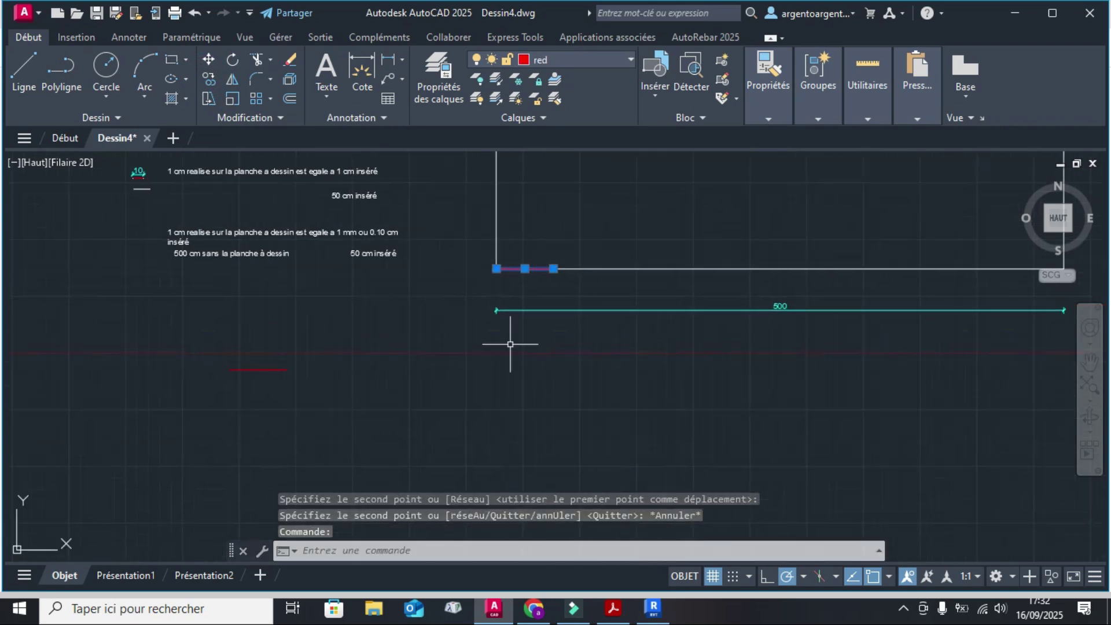
pyautogui.click(210, 80)
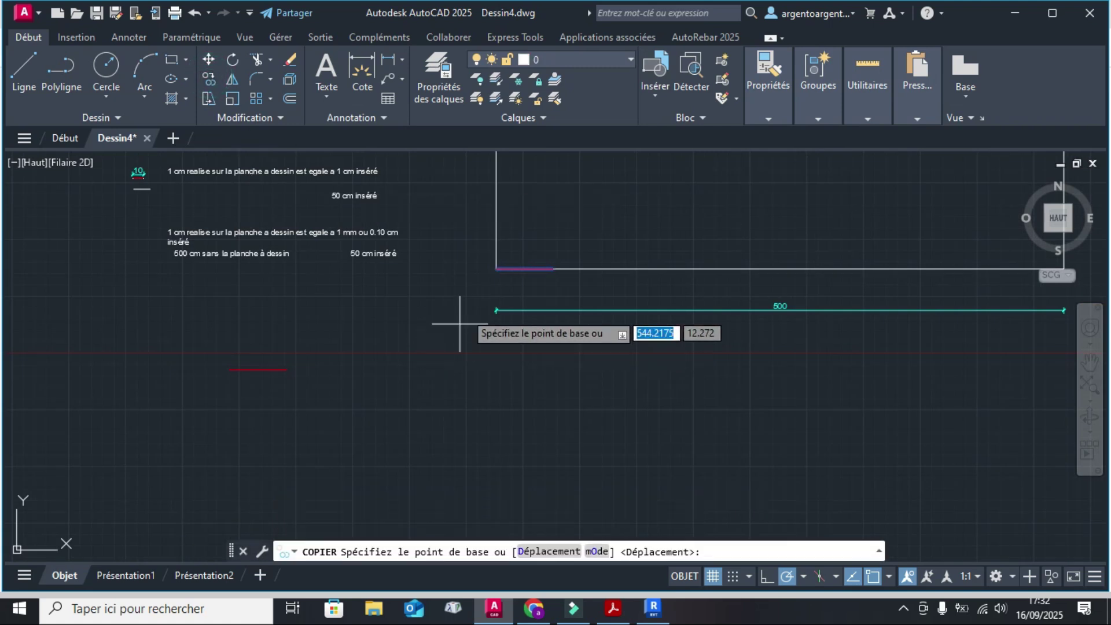
pyautogui.scroll(2, 383, 331)
pyautogui.click(385, 316)
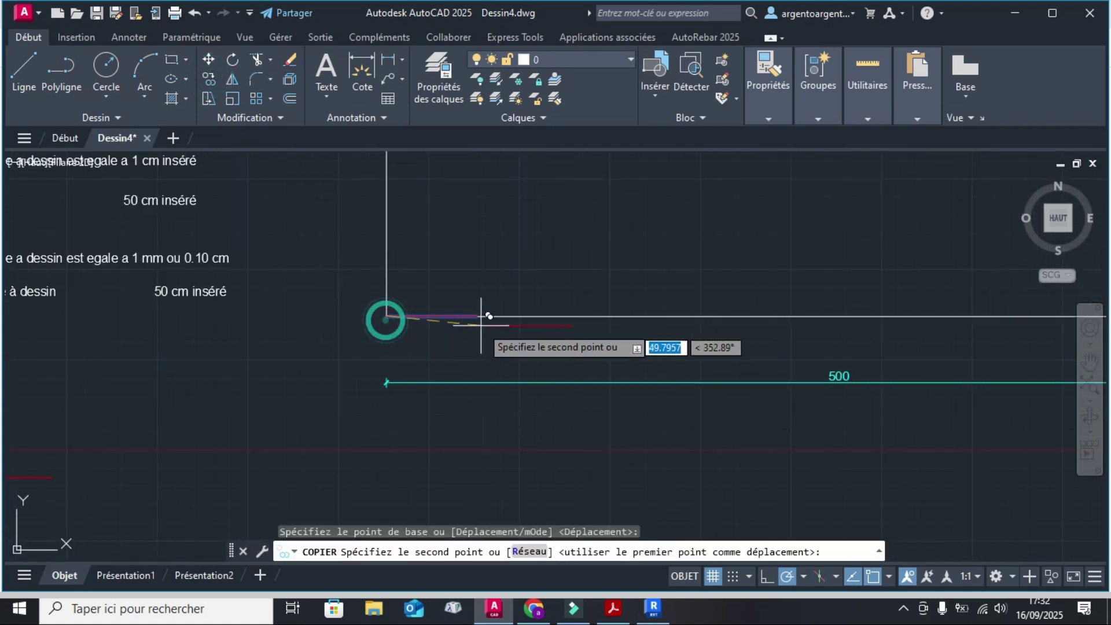
pyautogui.click(567, 316)
pyautogui.click(657, 315)
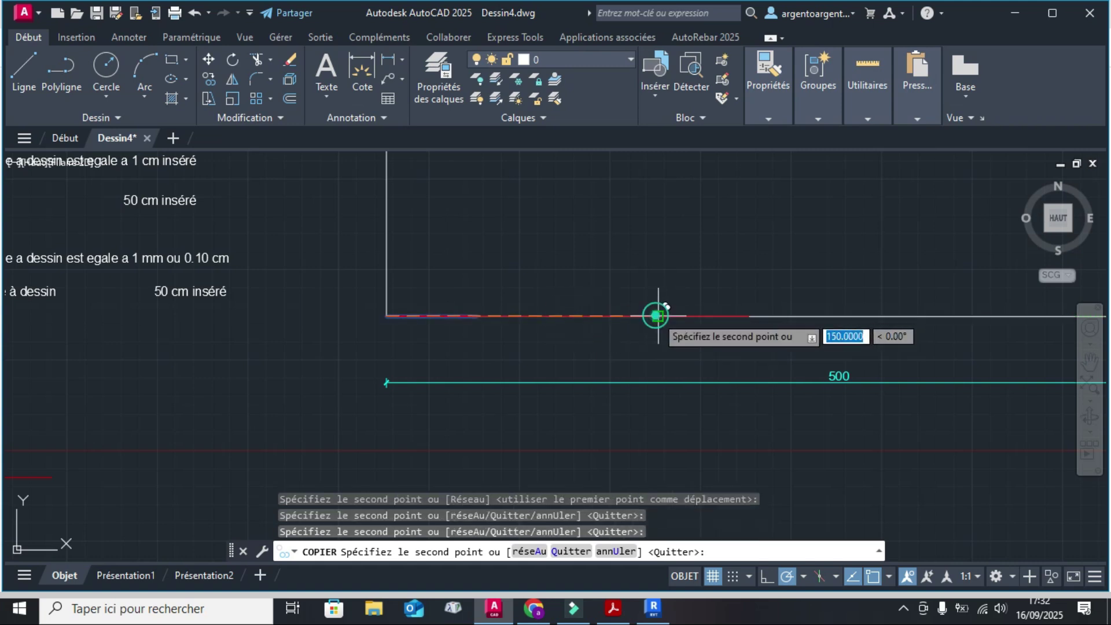
pyautogui.moveTo(657, 316); pyautogui.dragTo(422, 366, button='middle')
pyautogui.click(479, 332)
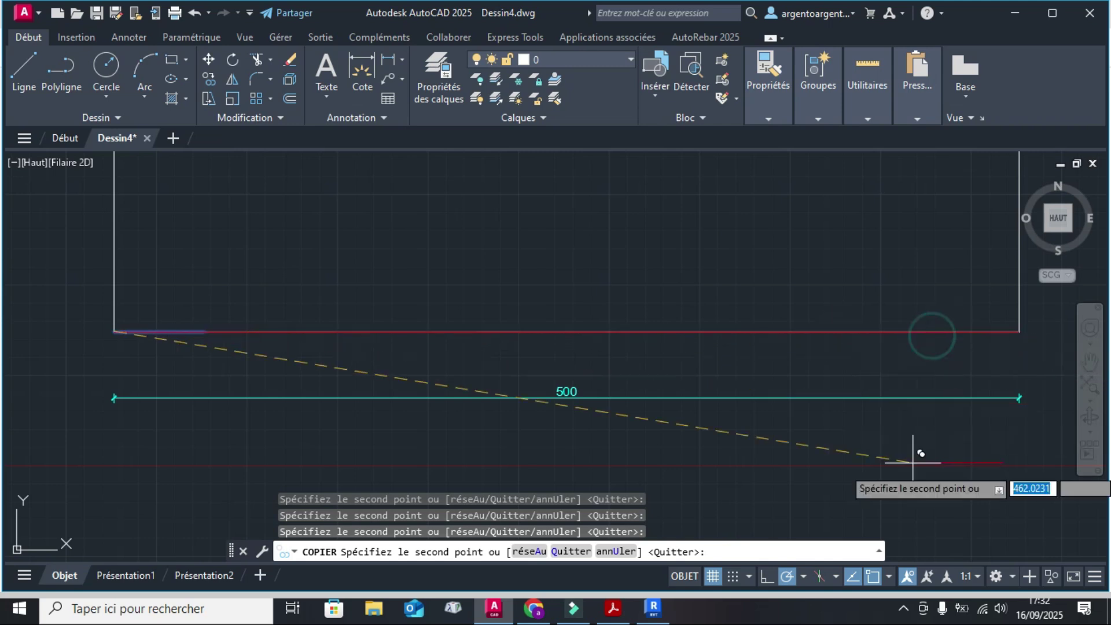
pyautogui.scroll(-4, 809, 483)
pyautogui.press('Escape')
pyautogui.scroll(2, 742, 407)
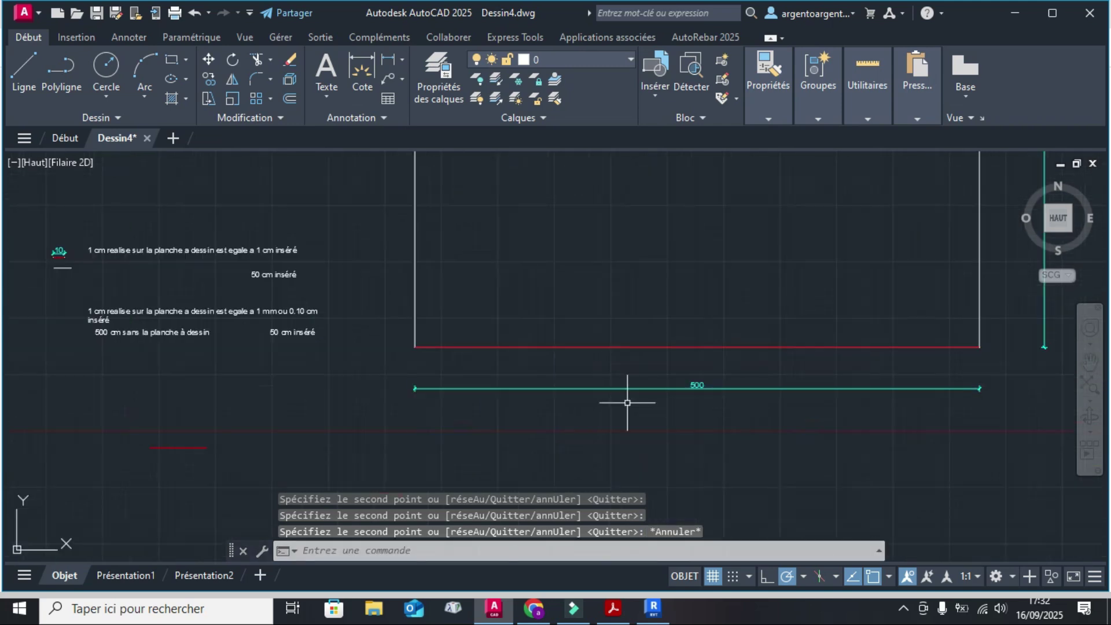
pyautogui.scroll(-2, 665, 443)
pyautogui.scroll(2, 492, 411)
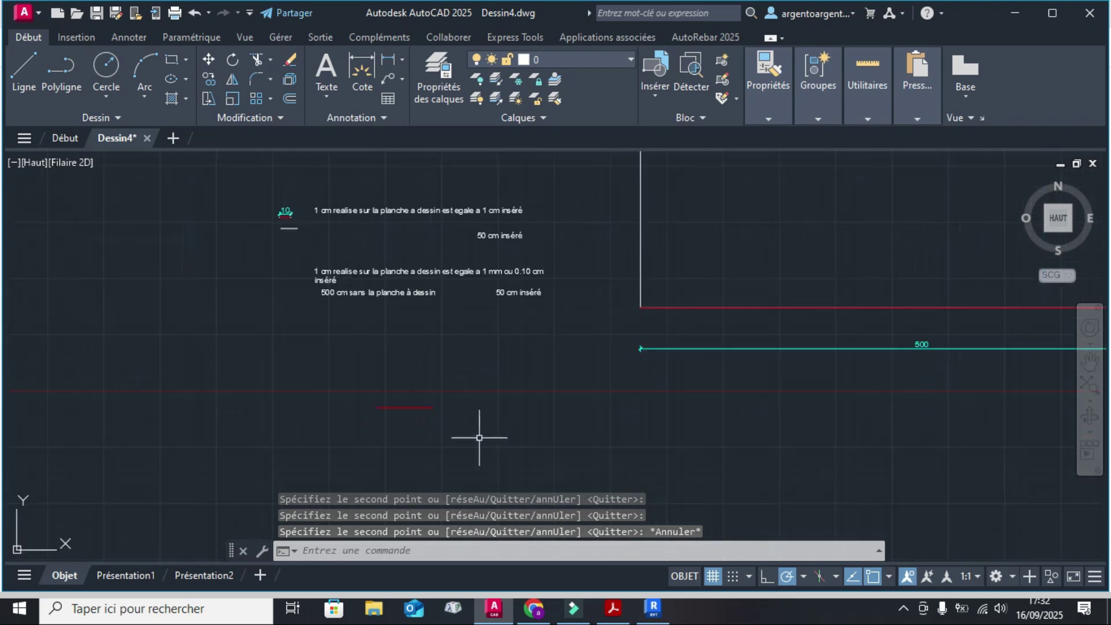
pyautogui.moveTo(771, 341); pyautogui.dragTo(719, 377, button='middle')
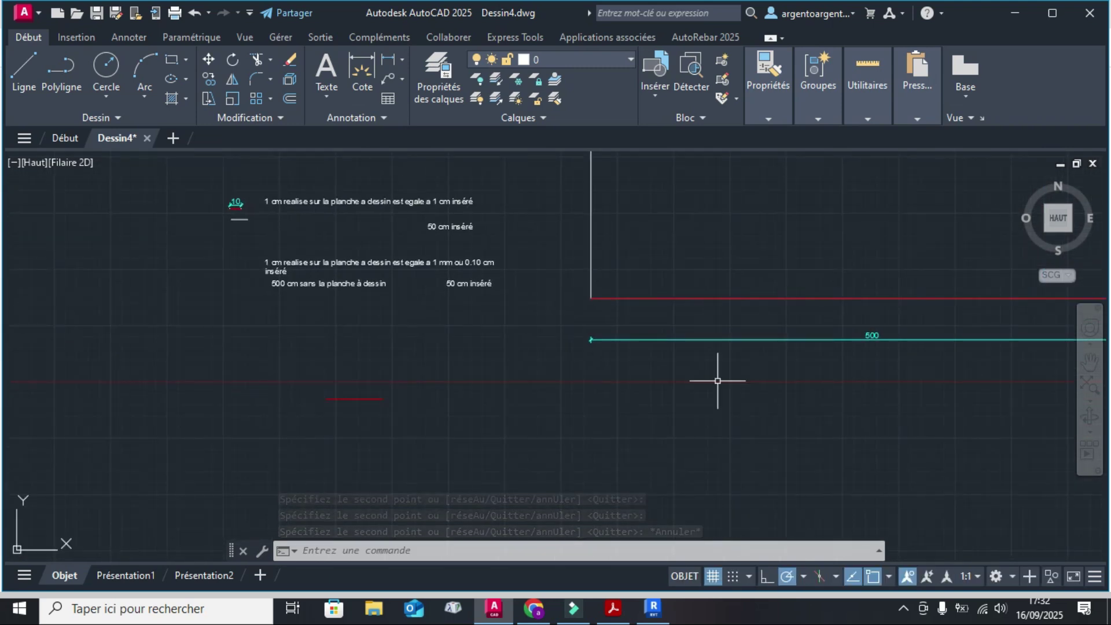